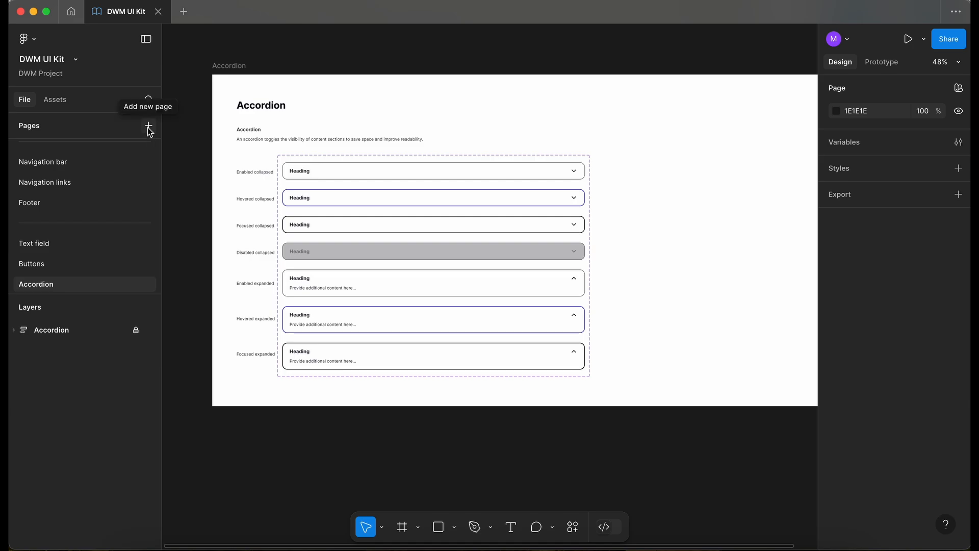
Add a new page named Card
left_click(148, 126)
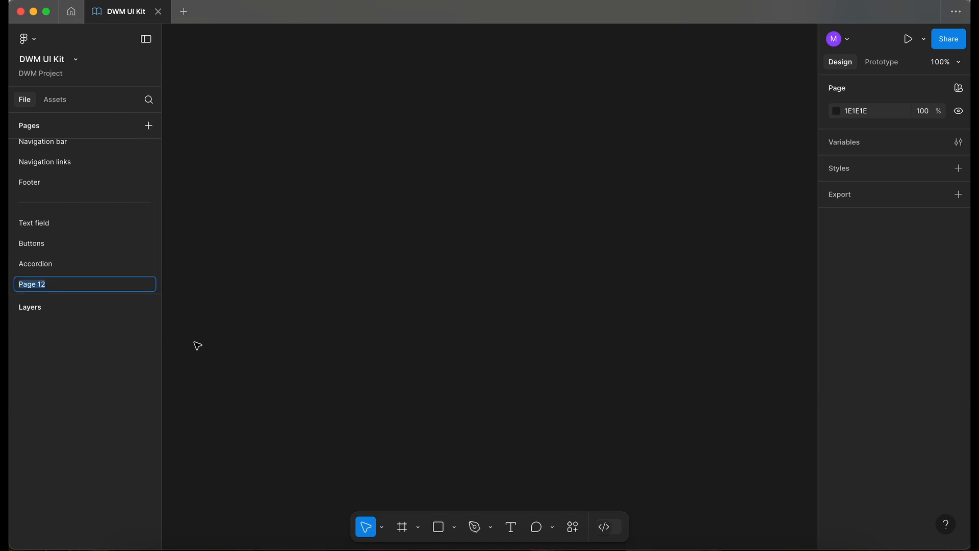
type("Card")
key("Return")
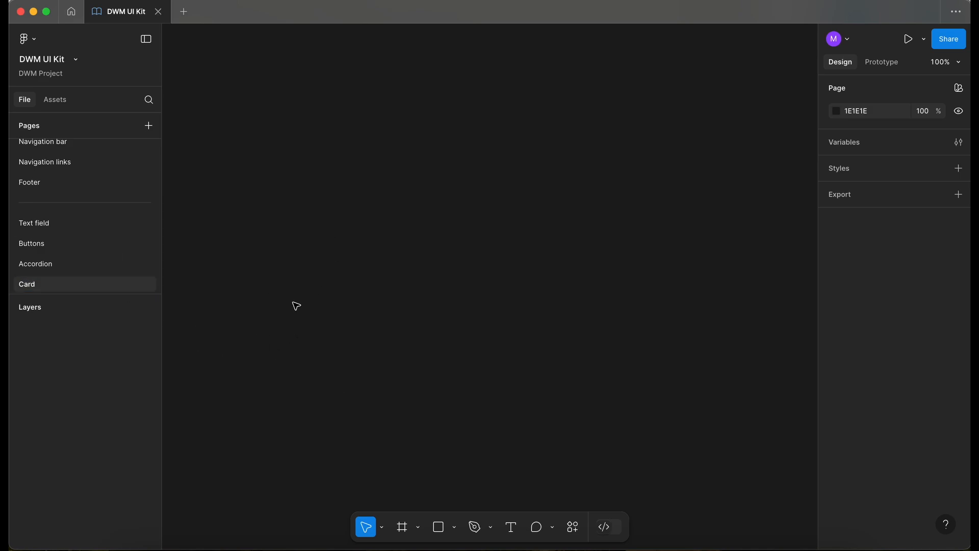
Copy the Accordion documentation frame from the Accordion page and paste it onto the Card page
left_click(74, 266)
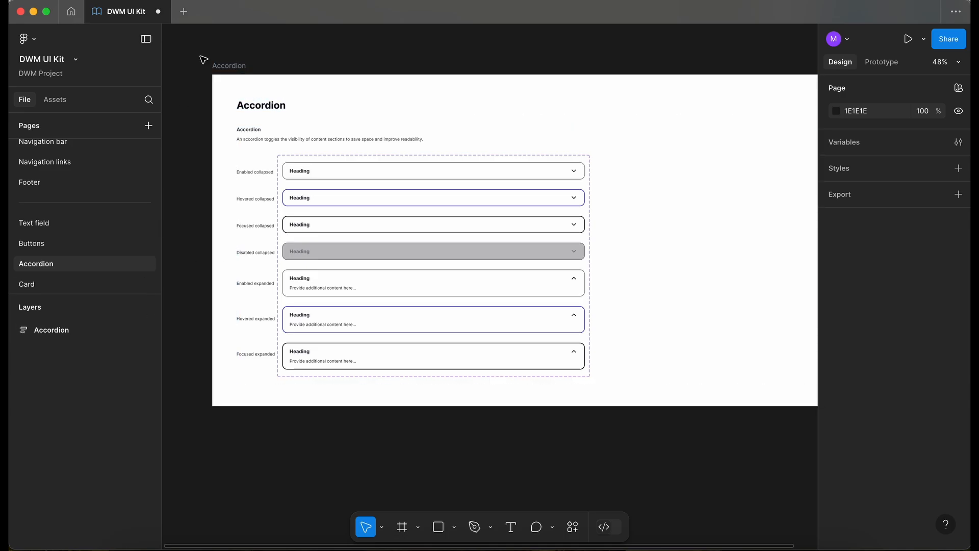
left_click(219, 67)
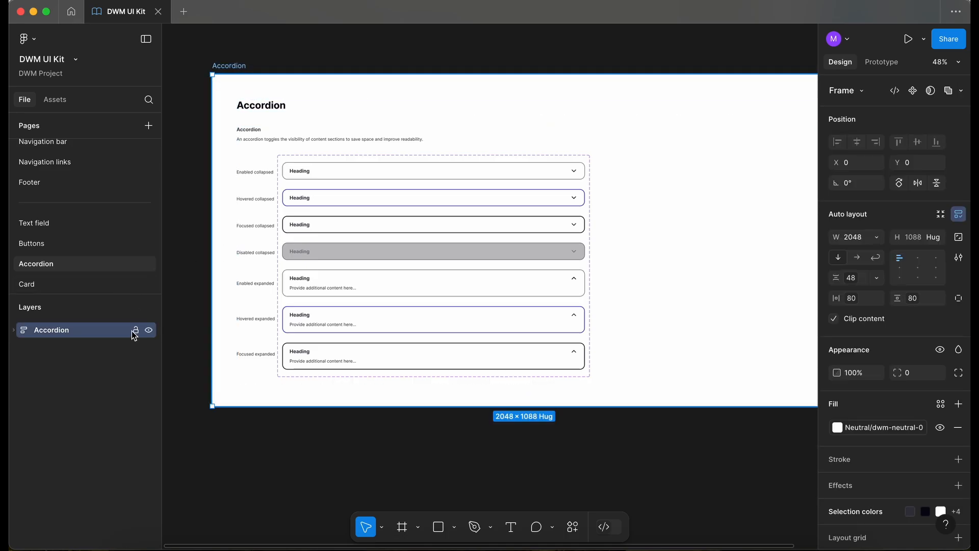
left_click(100, 284)
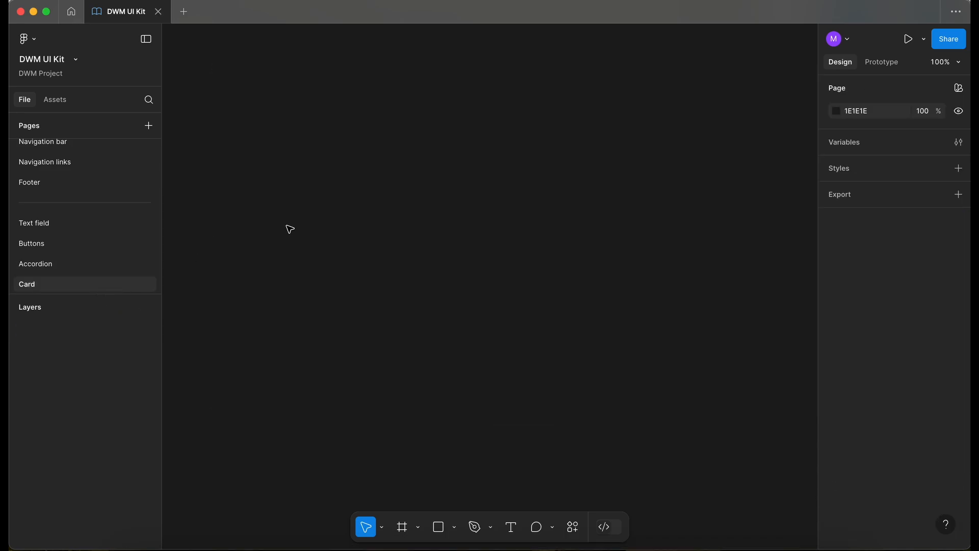
key("super+v")
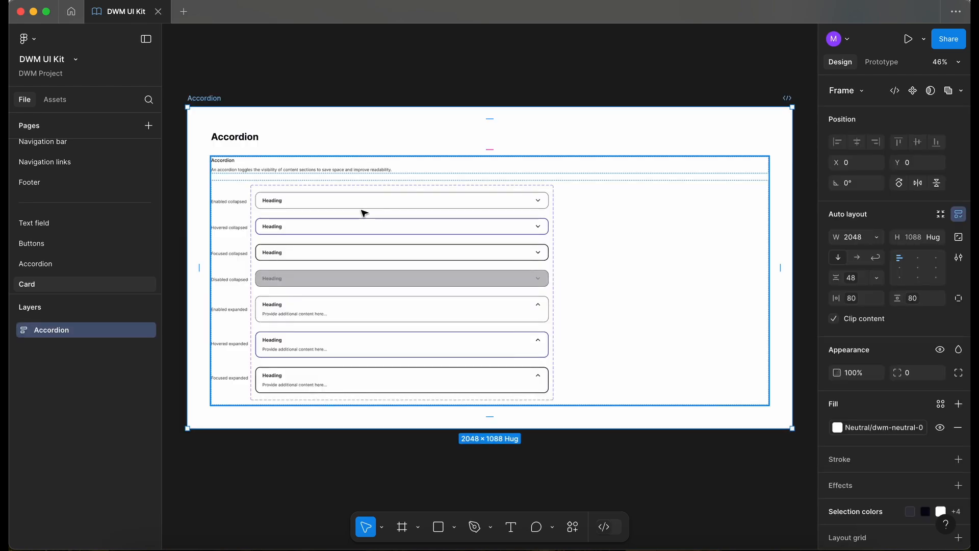
Delete the accordion component set from the pasted frame, leaving the state labels
double_click(300, 225)
double_click(301, 226)
double_click(301, 226)
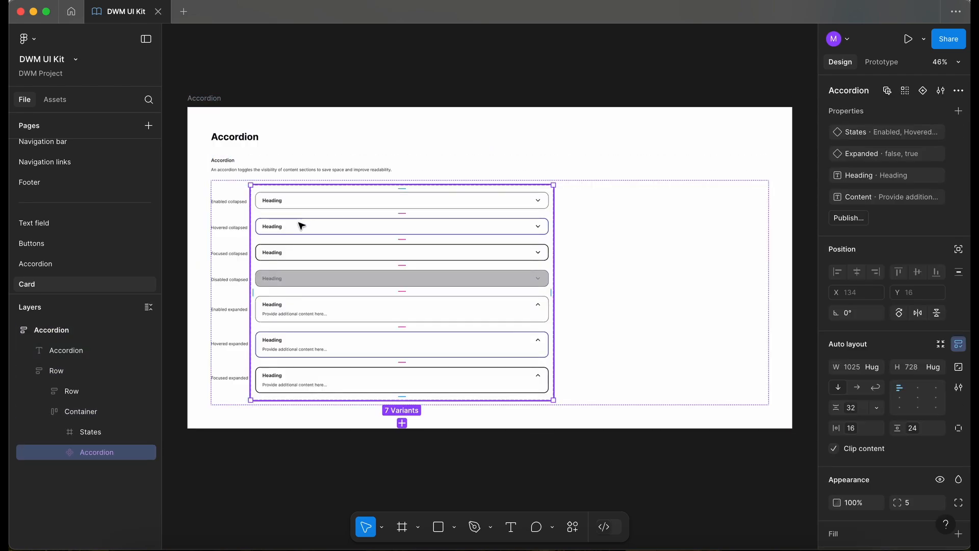
key("Delete")
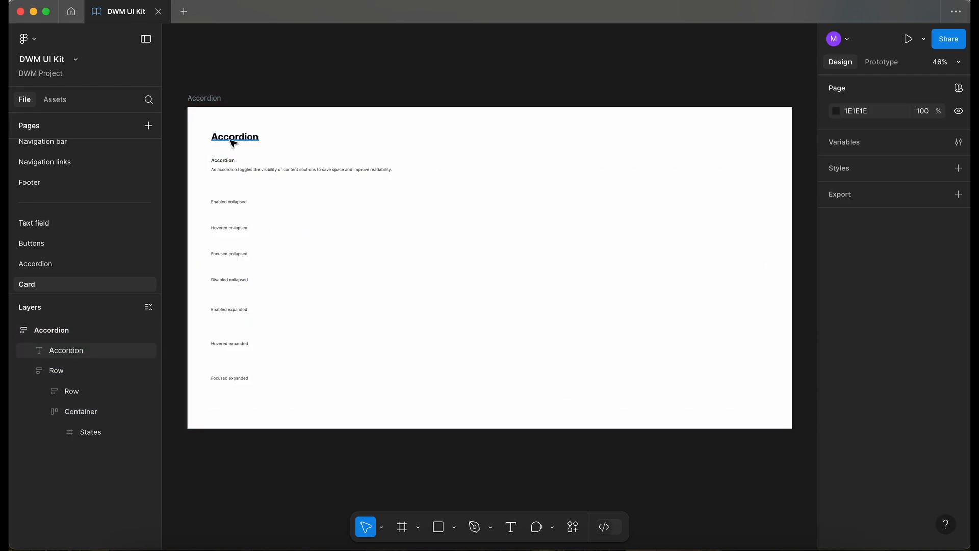
Rename the frame's title and section heading to Card
scroll(233, 143, "up", 1)
scroll(233, 142, "left", 1)
left_click(234, 119)
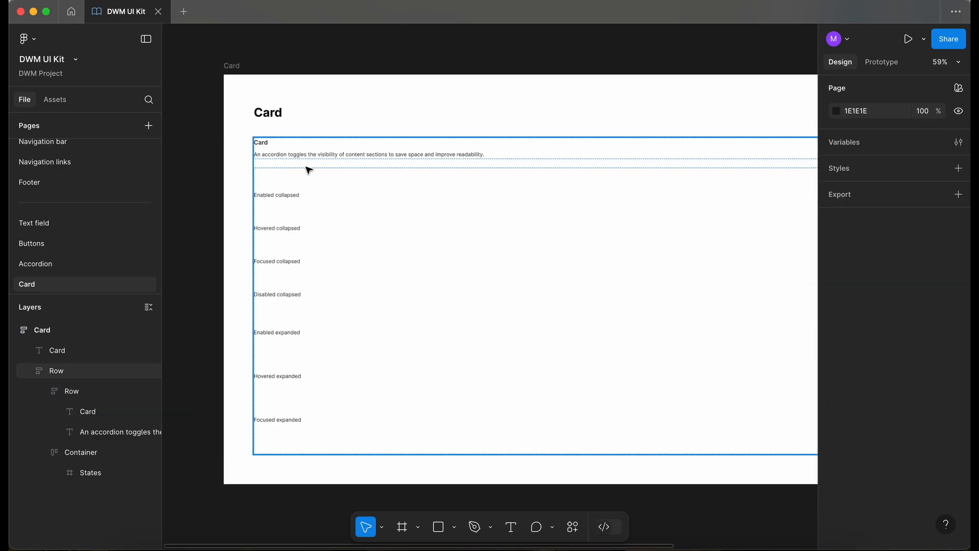
Replace the description with "A card is a flexible container for grouping related content and actions."
scroll(308, 168, "up", 3)
double_click(287, 153)
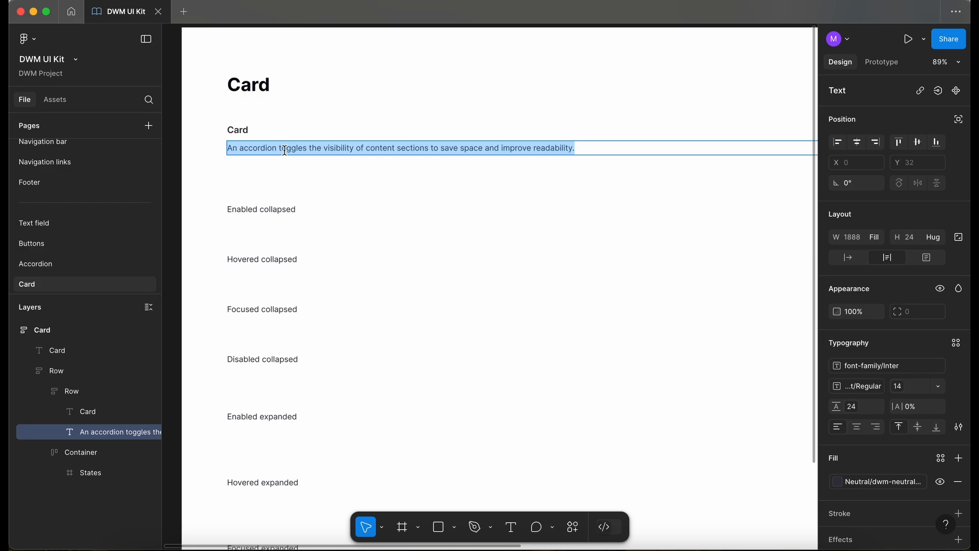
type("A card is a flexible container for grouping related content and actions.")
key("Escape")
scroll(214, 181, "left", 2)
scroll(214, 182, "up", 1)
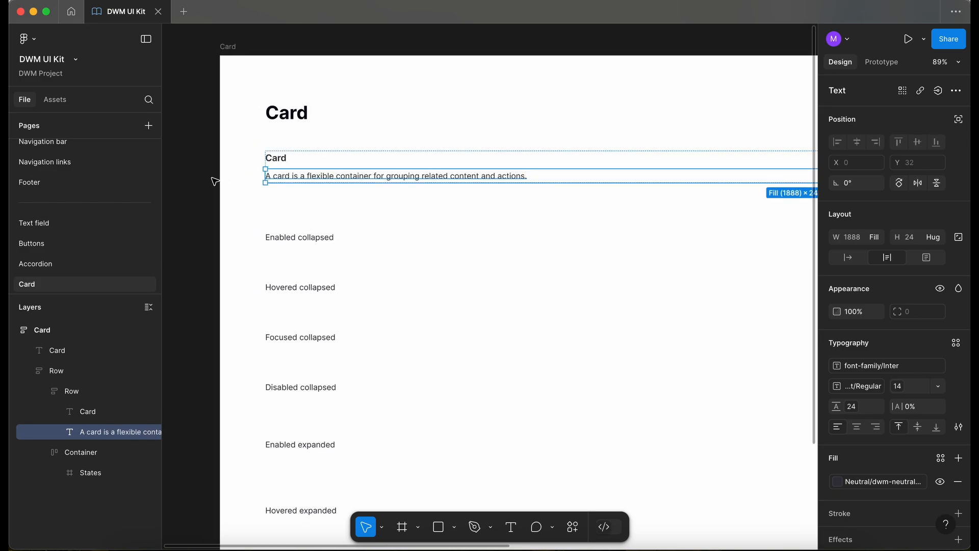
left_click(215, 182)
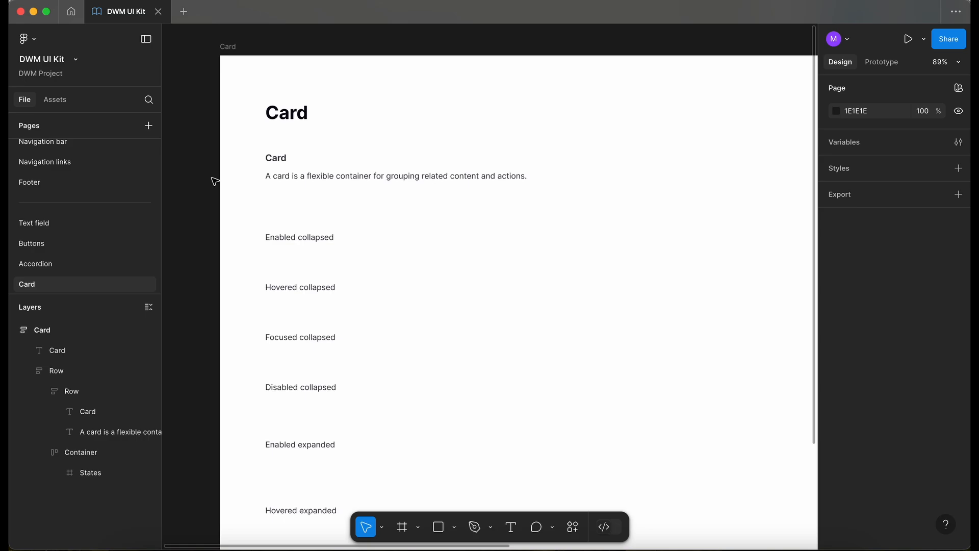
Shorten the Enabled collapsed and Hovered collapsed labels to Enabled and Hovered
scroll(214, 181, "down", 1)
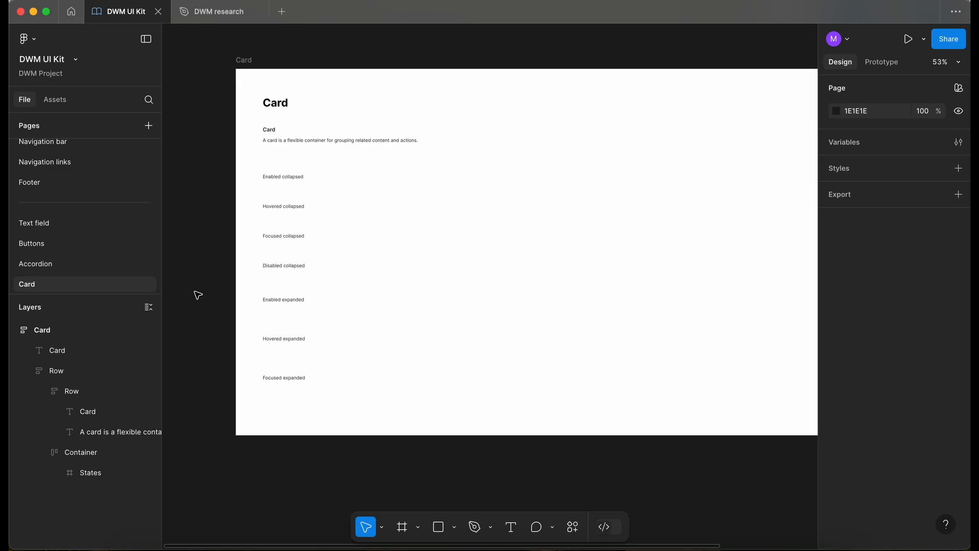
scroll(198, 295, "up", 3)
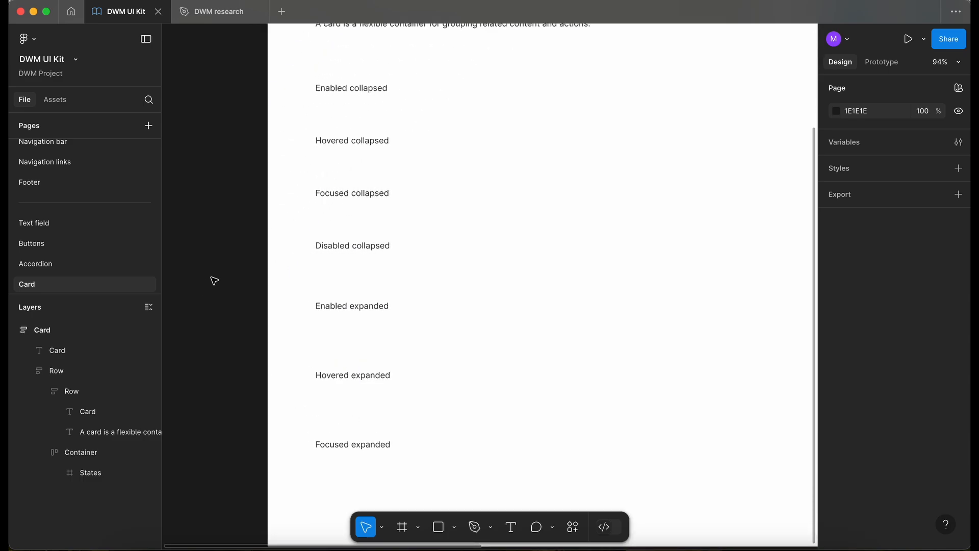
scroll(215, 280, "up", 2)
left_click(280, 158)
key("Escape")
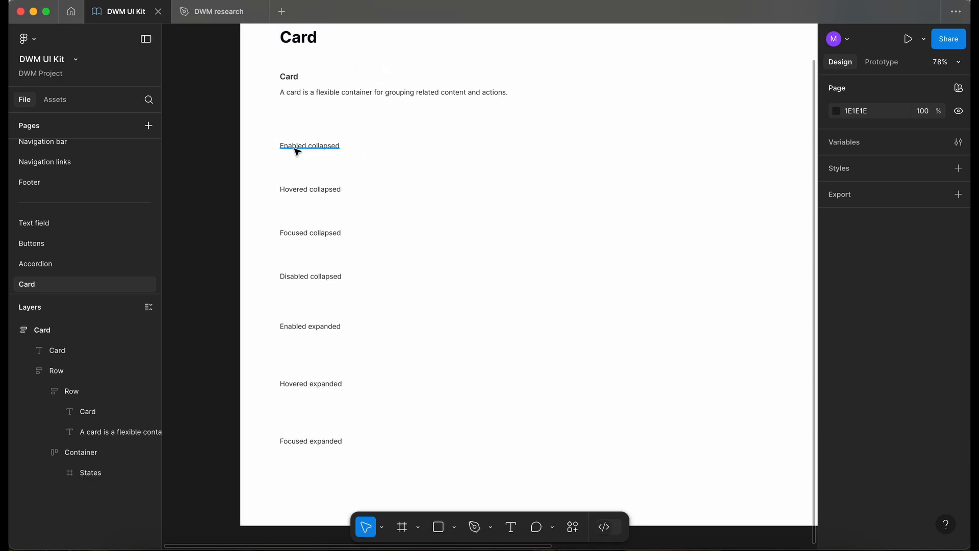
double_click(298, 150)
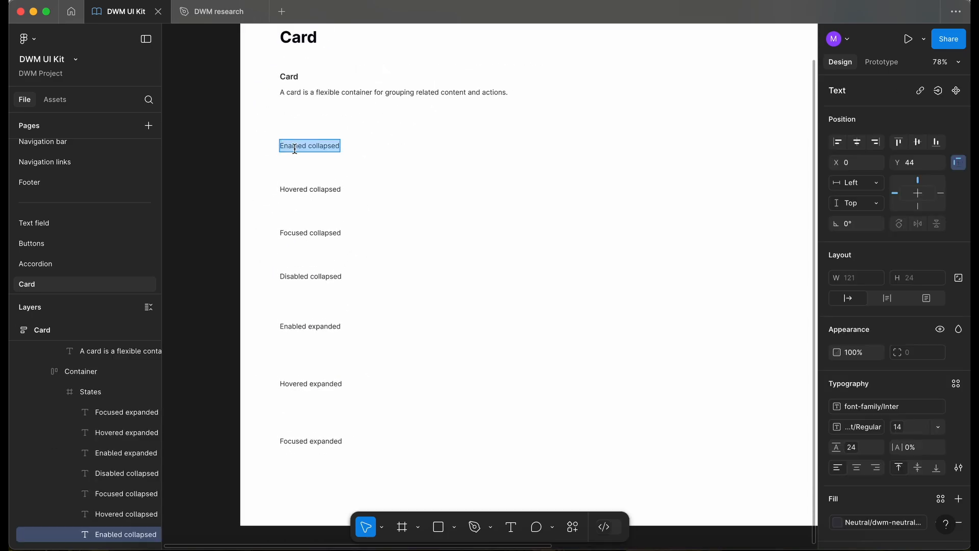
double_click(336, 146)
key("BackSpace")
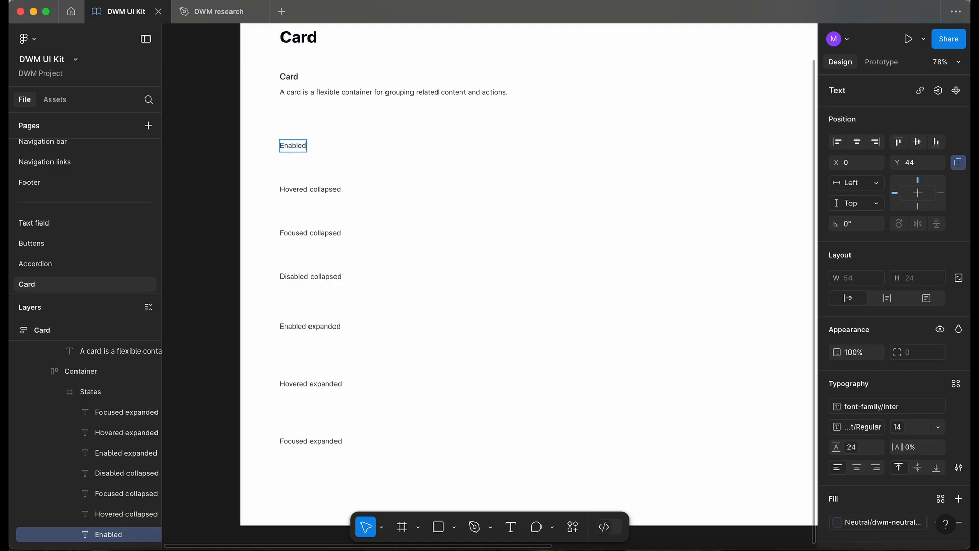
double_click(331, 190)
key("BackSpace")
Shorten the Focused collapsed and Disabled collapsed labels to Focused and Disabled
double_click(329, 232)
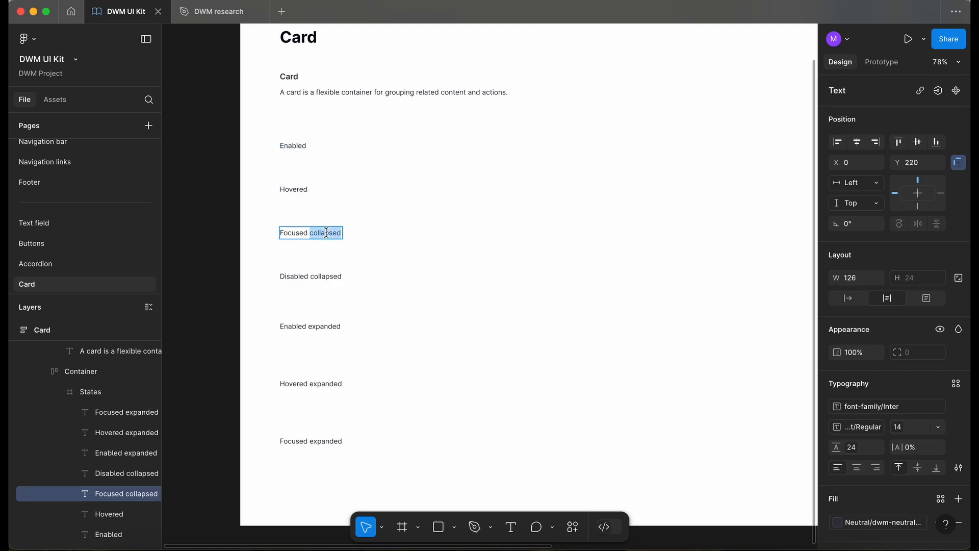
key("BackSpace")
double_click(322, 277)
double_click(322, 276)
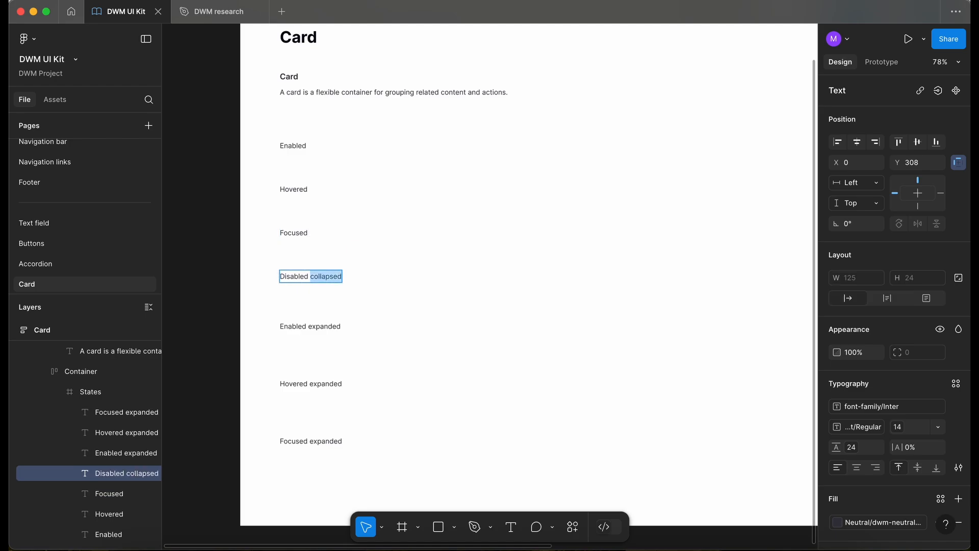
key("BackSpace")
key("Escape")
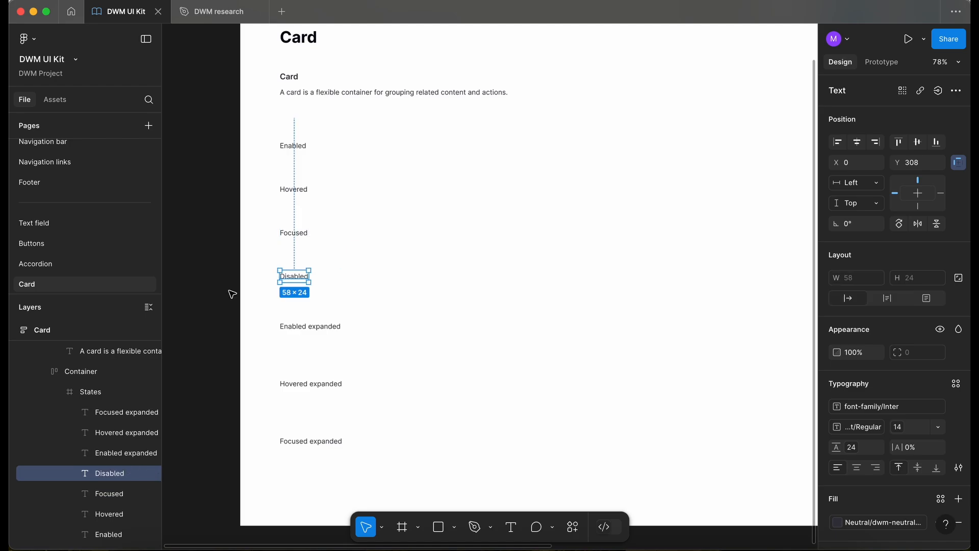
Delete the three expanded state labels
left_click(332, 329)
left_click(321, 385, "shift")
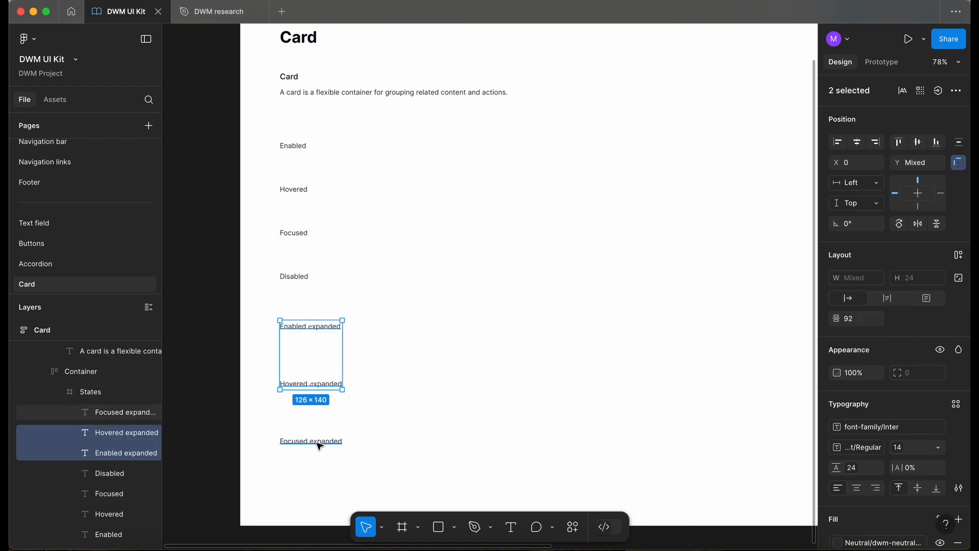
left_click(322, 442, "shift")
key("BackSpace")
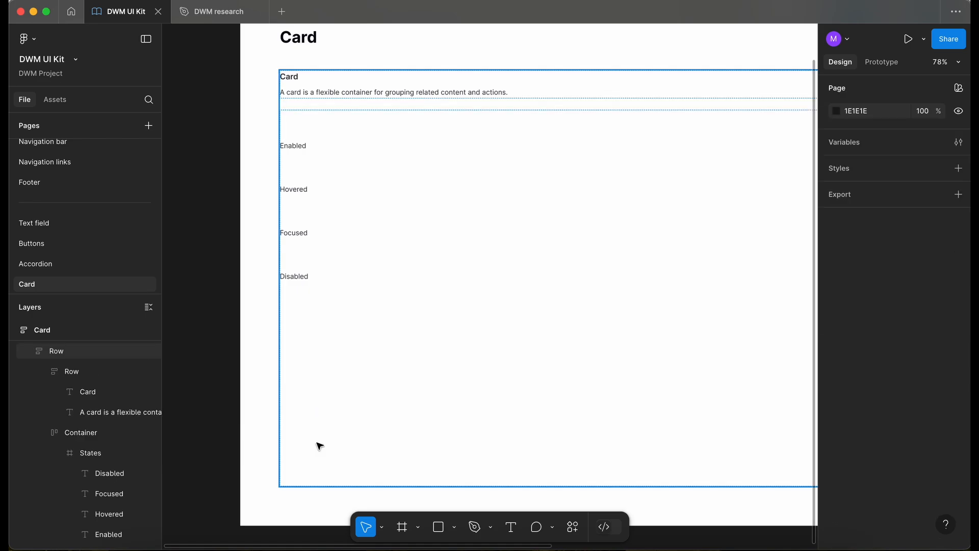
Add Activated and Pressed state labels below Disabled by duplicating the label
left_click(296, 277)
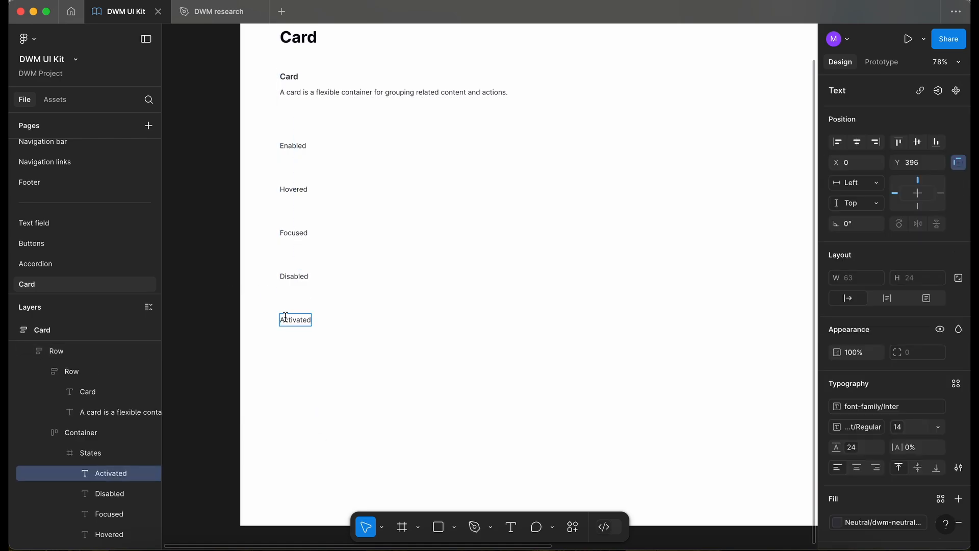
key("Escape")
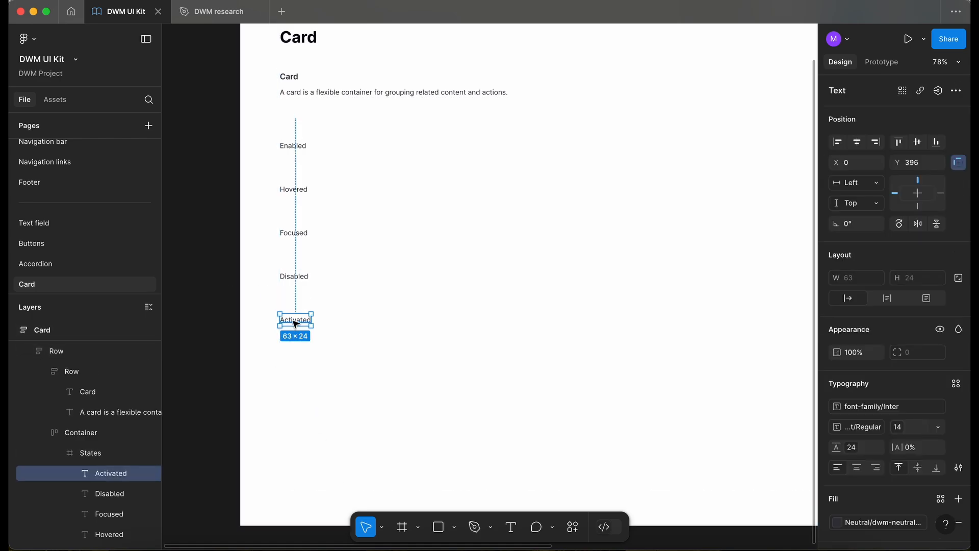
left_click_drag(298, 323, 298, 368)
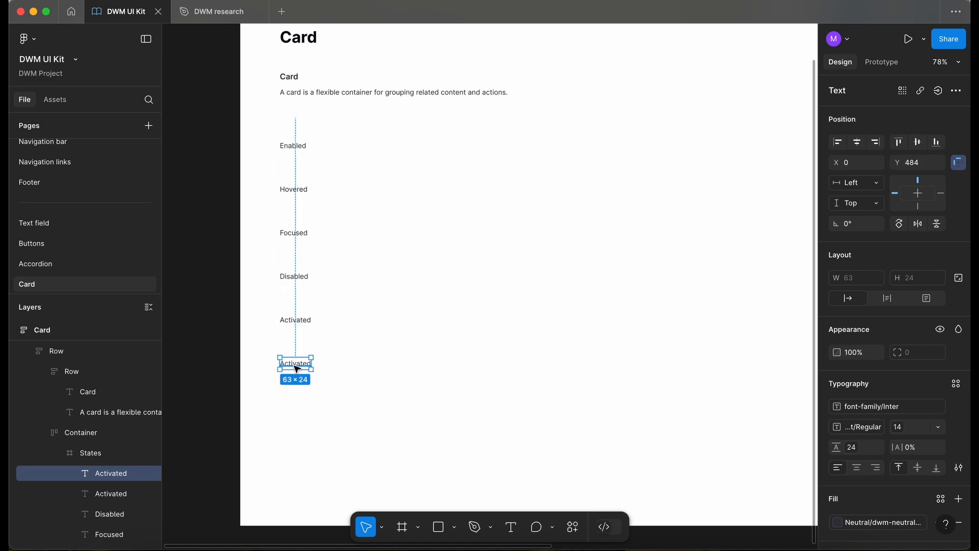
double_click(297, 368)
type("Pressed")
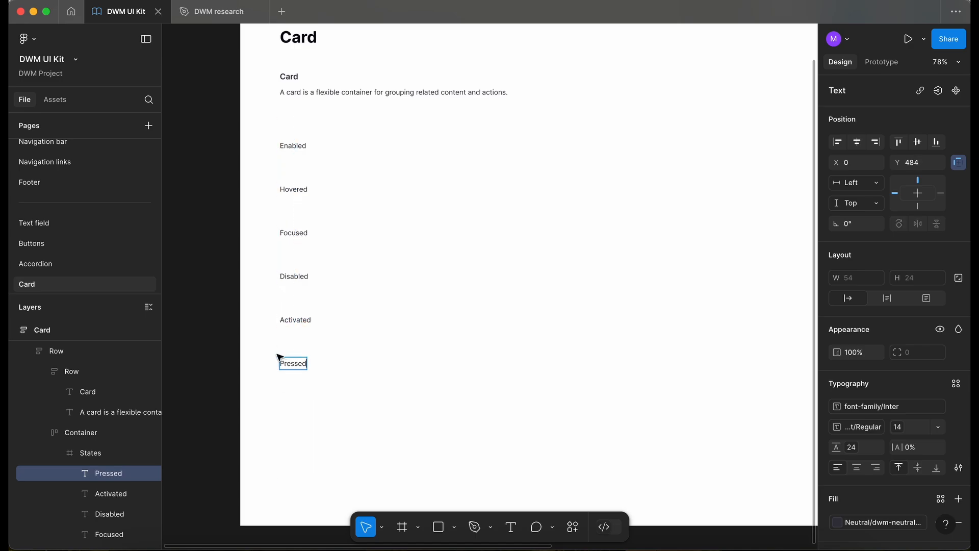
key("Escape")
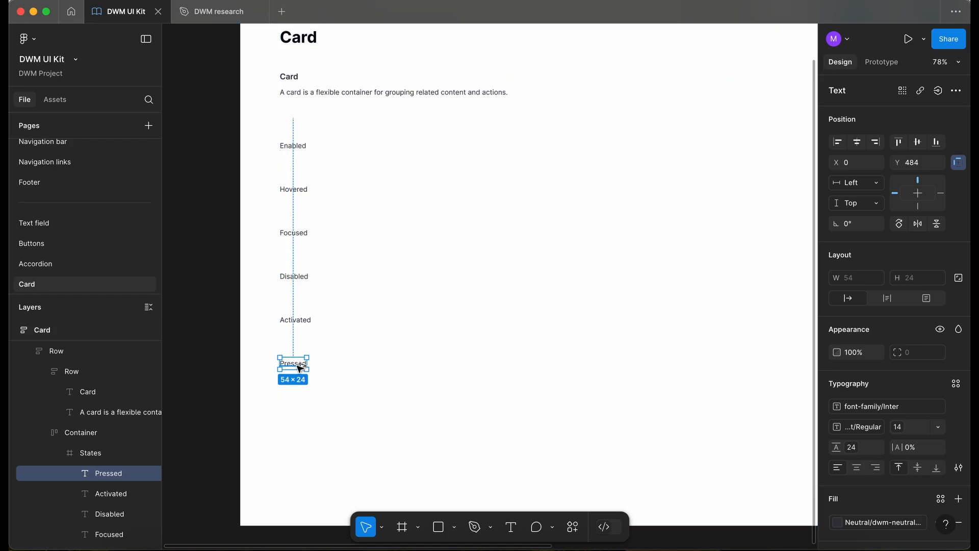
Duplicate the Pressed label below itself and rename the copy Dragged
left_click_drag(300, 366, 297, 411, "alt")
double_click(297, 411)
type("Dragged")
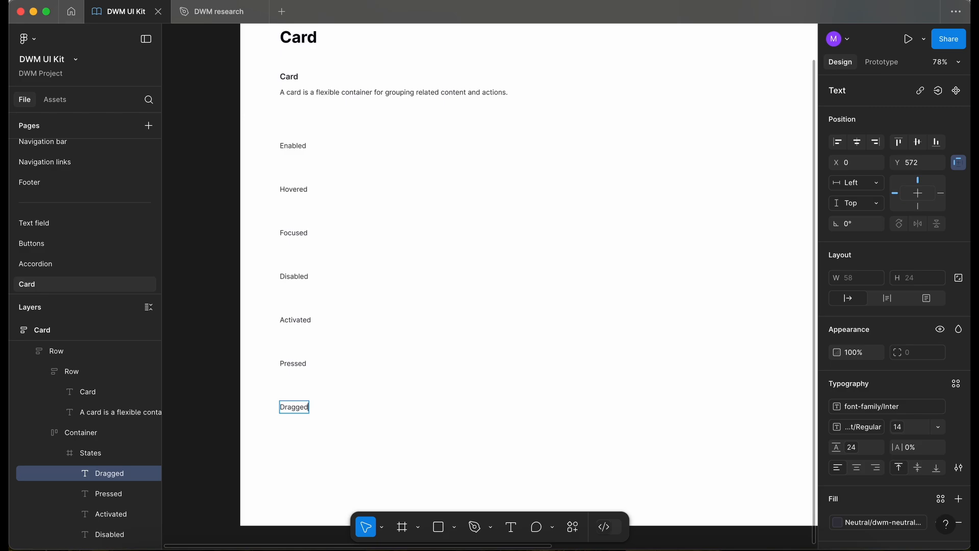
left_click(243, 433)
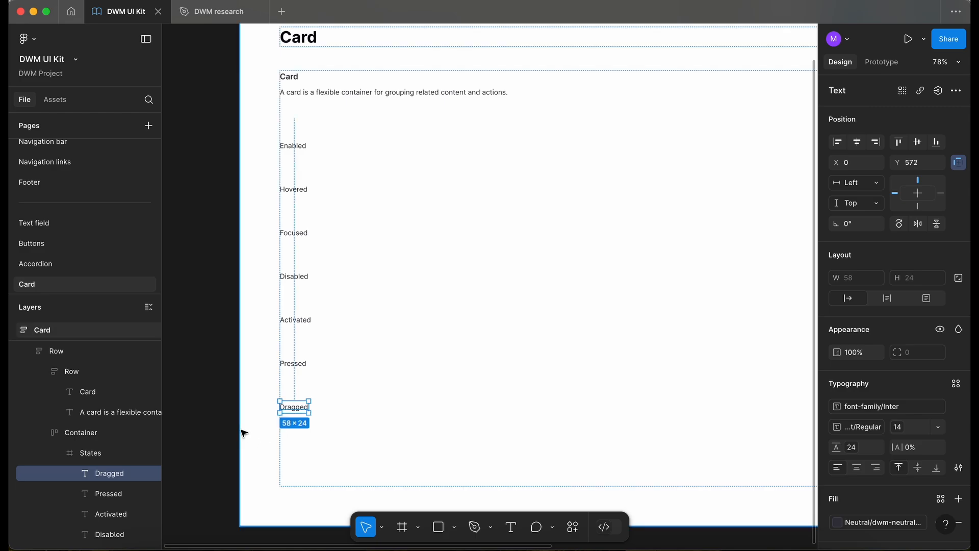
Duplicate the Dragged label below itself and rename the copy Error
key("super+d")
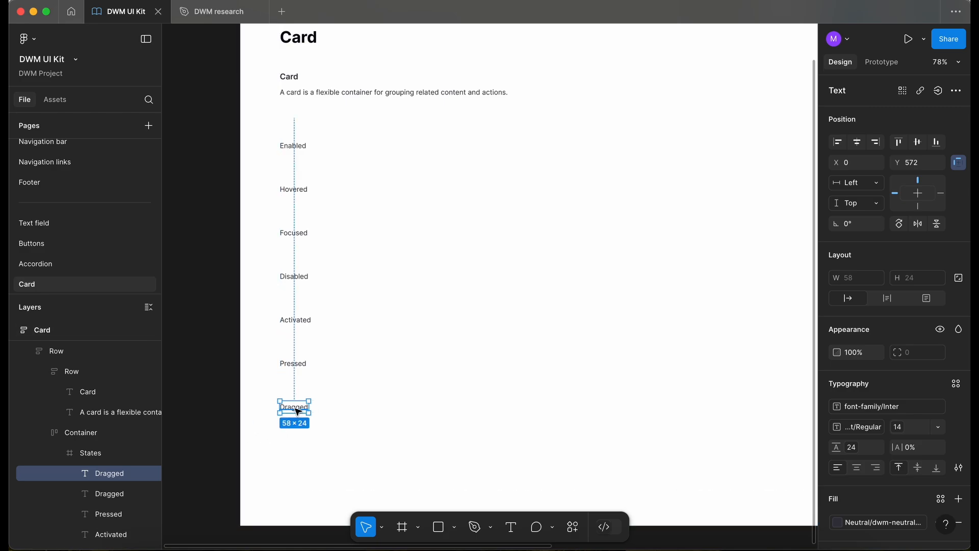
left_click_drag(298, 411, 295, 454)
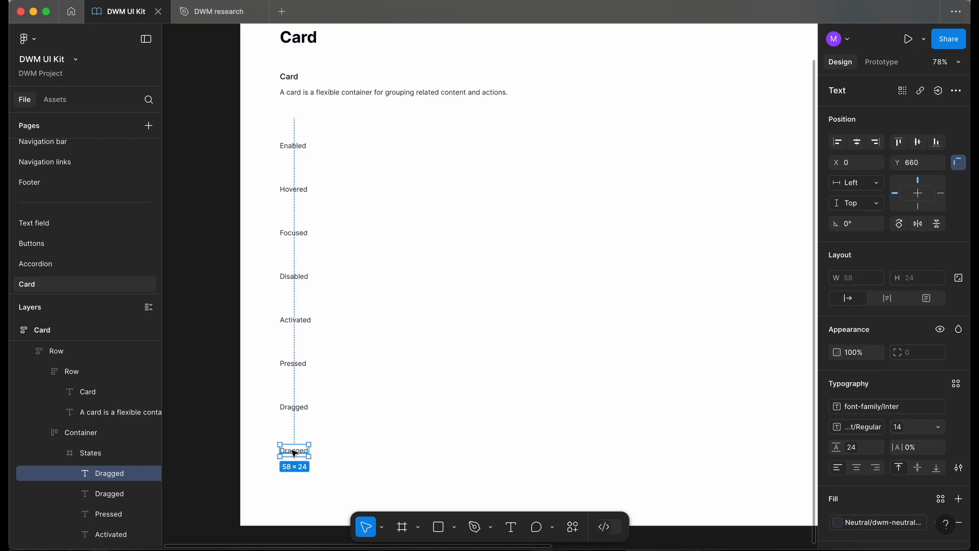
double_click(295, 454)
type("Error")
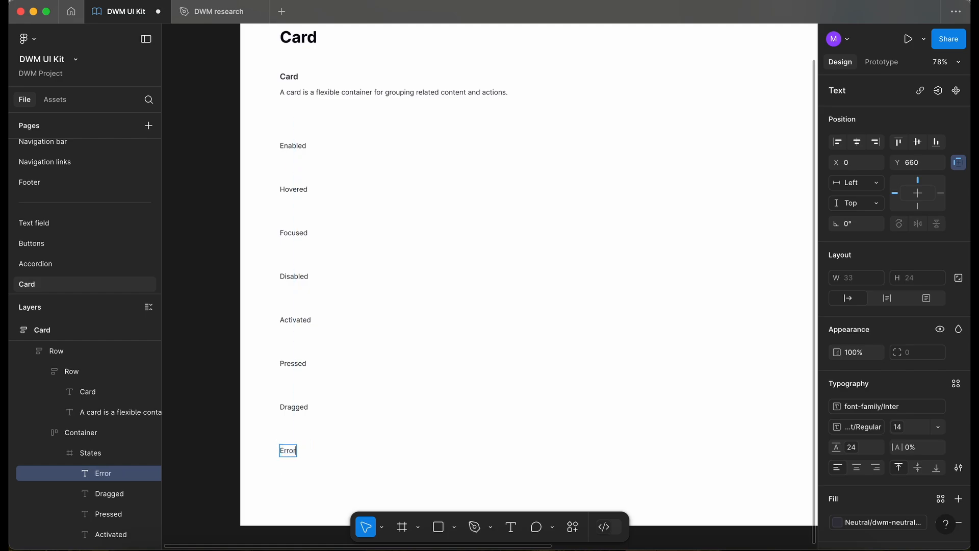
key("Escape")
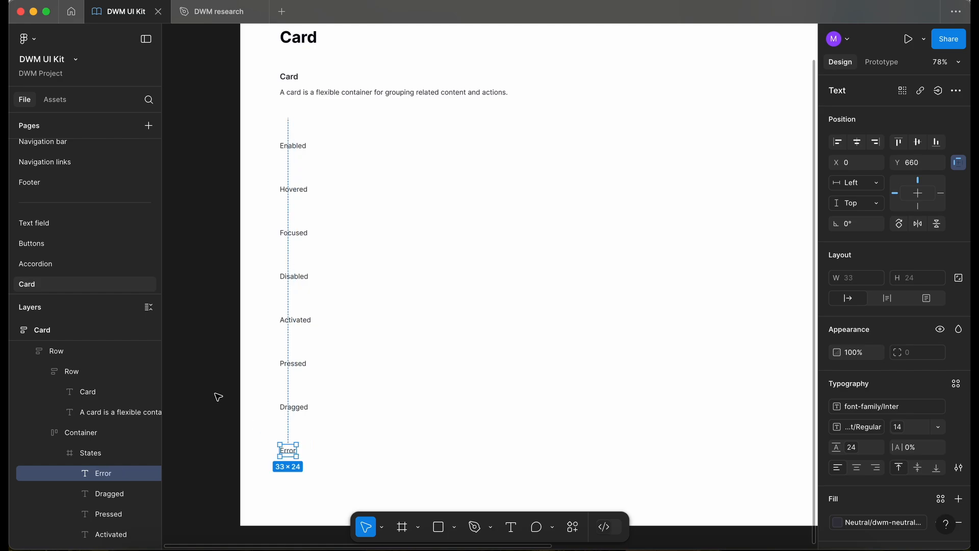
key("Escape")
Switch to the DWM research file
scroll(218, 352, "down", 2)
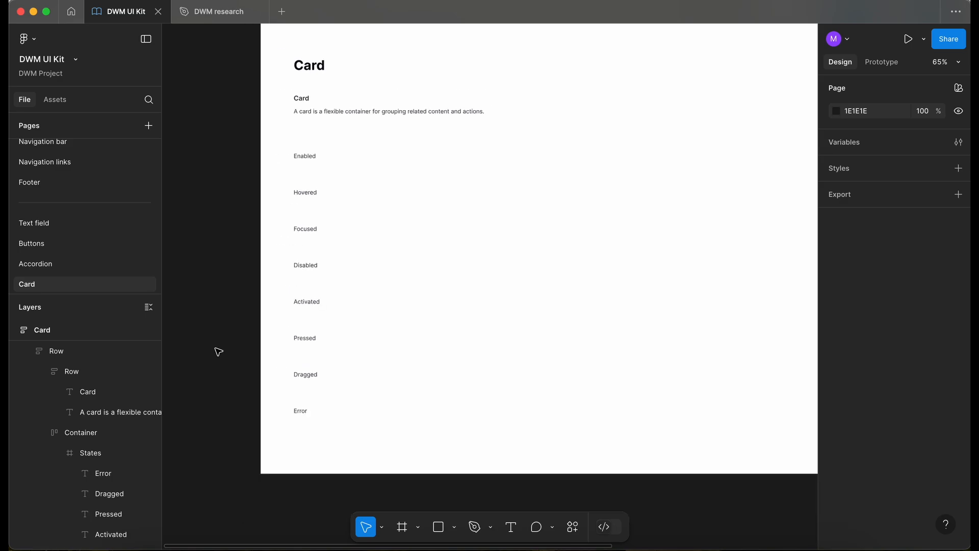
left_click(225, 12)
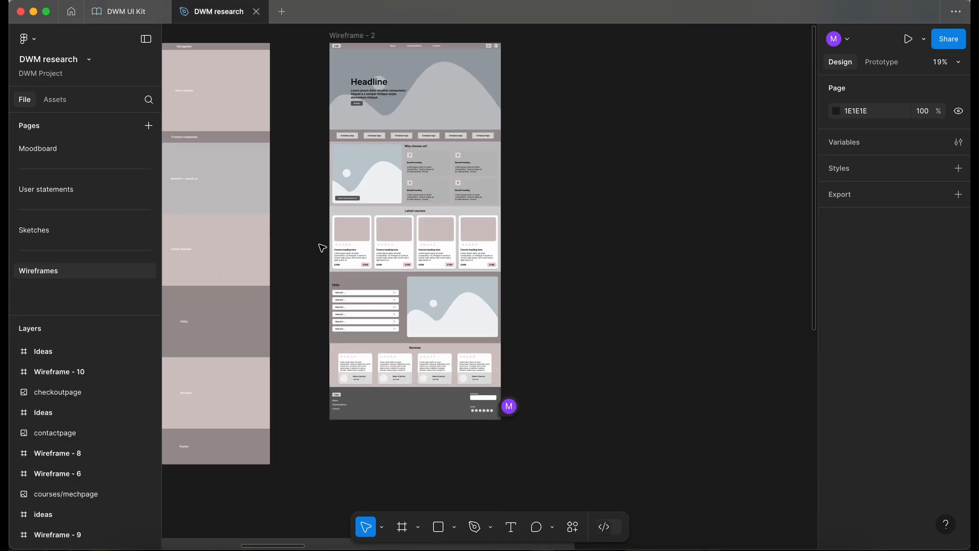
Select the first course card in Wireframe - 2's Latest courses row to copy it
scroll(343, 243, "up", 5)
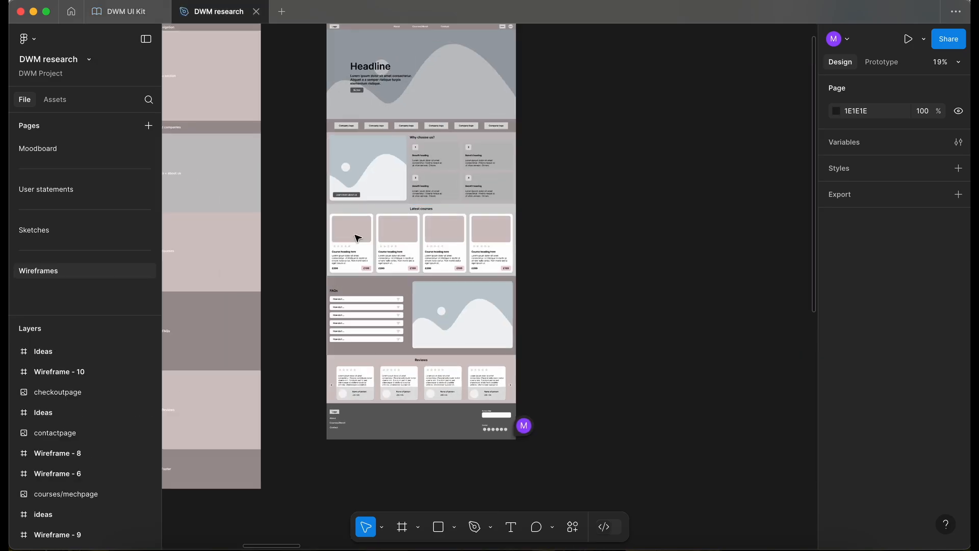
scroll(357, 236, "down", 6)
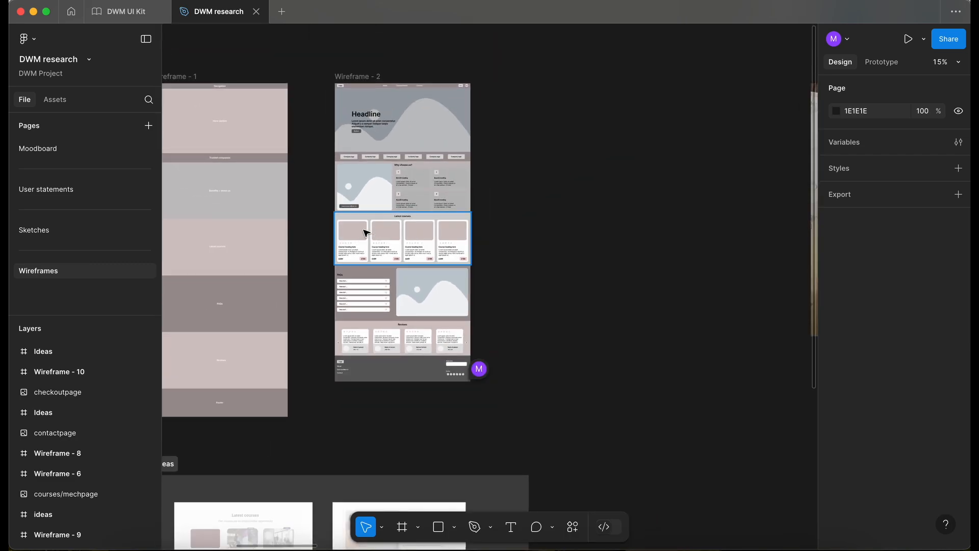
scroll(366, 232, "up", 5)
scroll(366, 232, "down", 1)
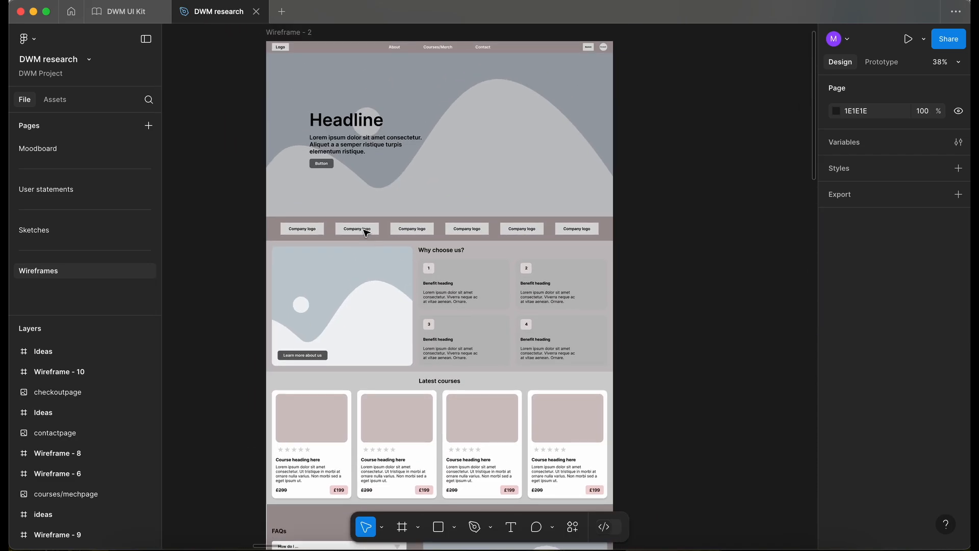
scroll(366, 233, "up", 1)
scroll(366, 233, "down", 2)
left_click(366, 231)
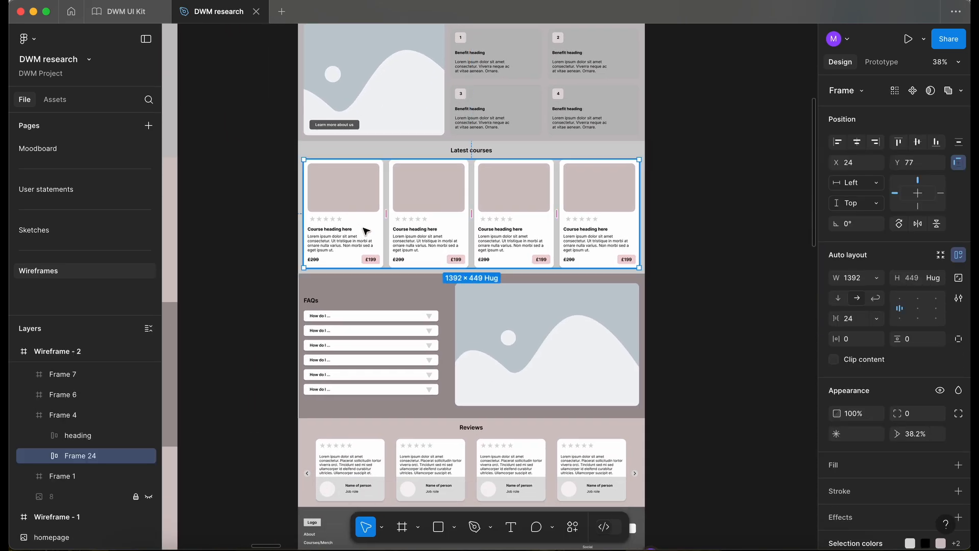
double_click(367, 230)
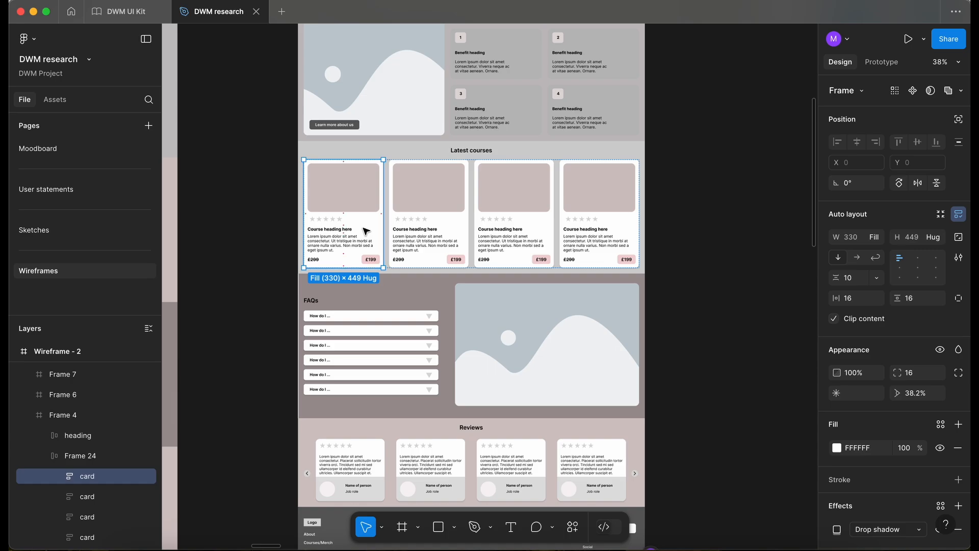
Paste the course card onto the UI Kit's Card page beside the Card frame, naming it Courses
left_click(126, 17)
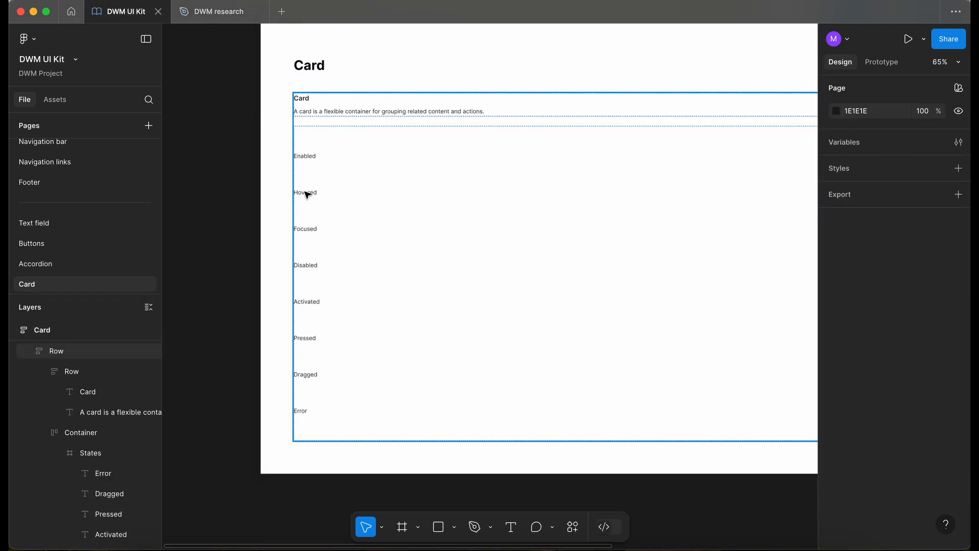
scroll(306, 194, "left", 5)
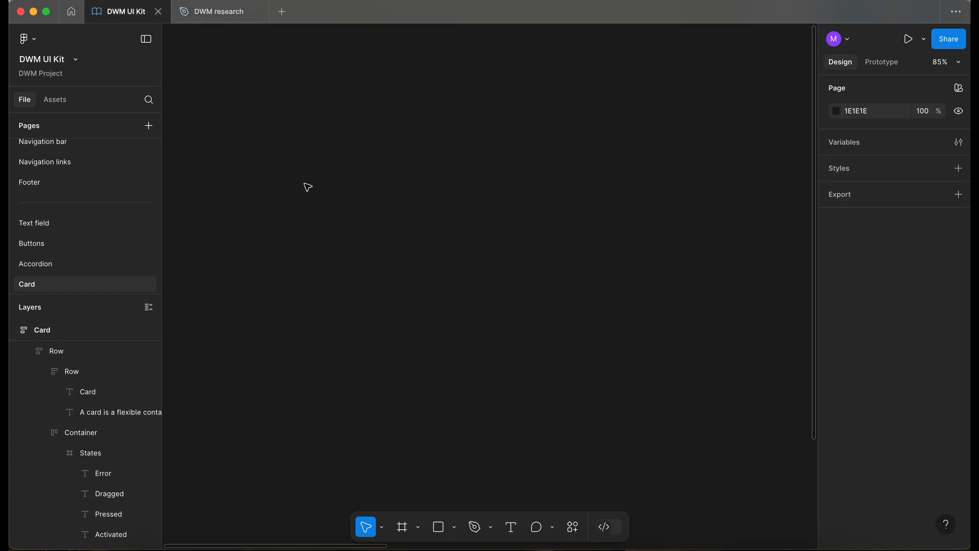
key("ctrl+v")
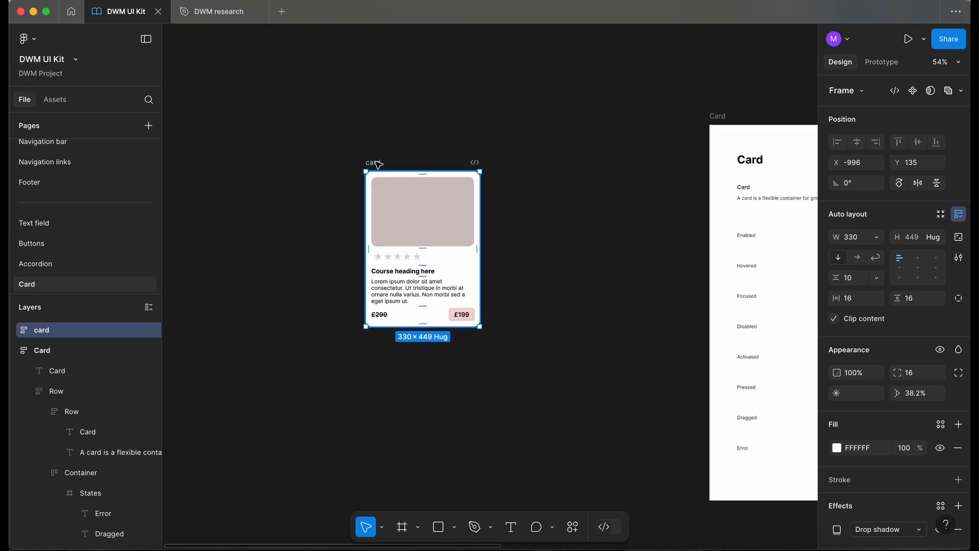
left_click_drag(378, 164, 304, 111)
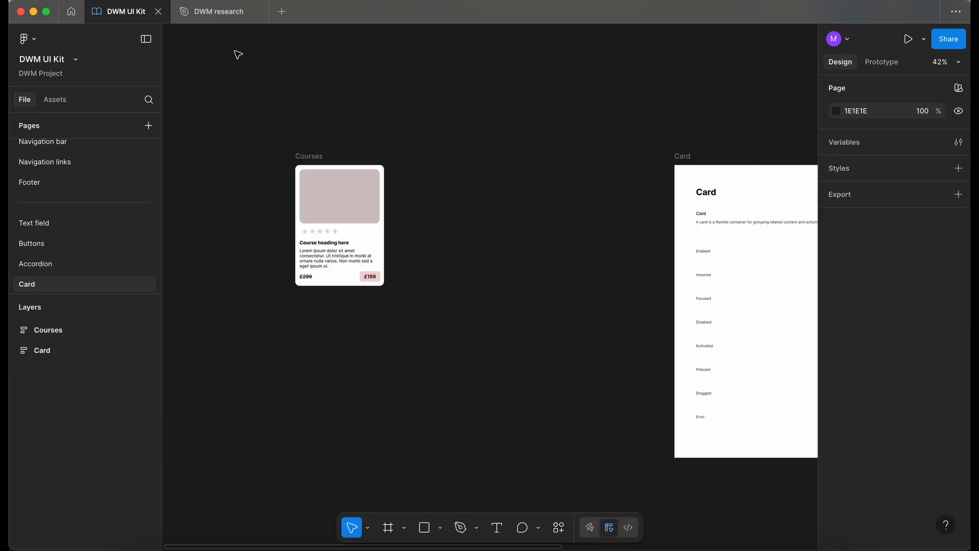
Browse the wireframes in the DWM research file for other card designs
left_click(226, 20)
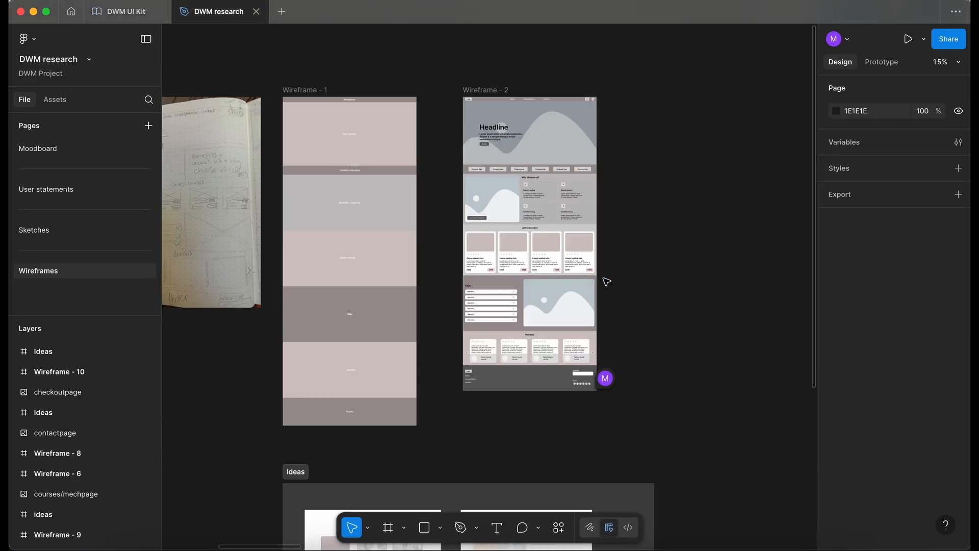
scroll(519, 164, "up", 5)
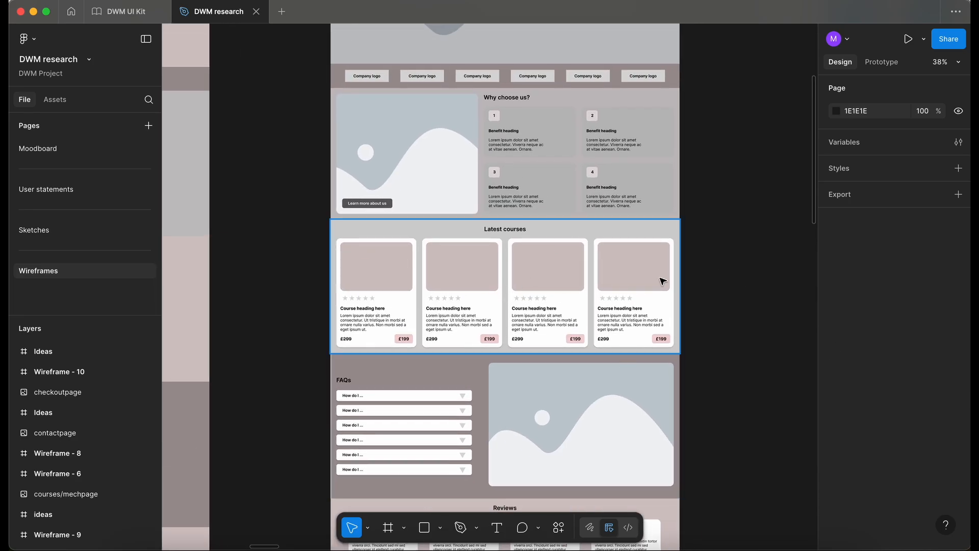
scroll(662, 280, "up", 3)
scroll(663, 280, "down", 5)
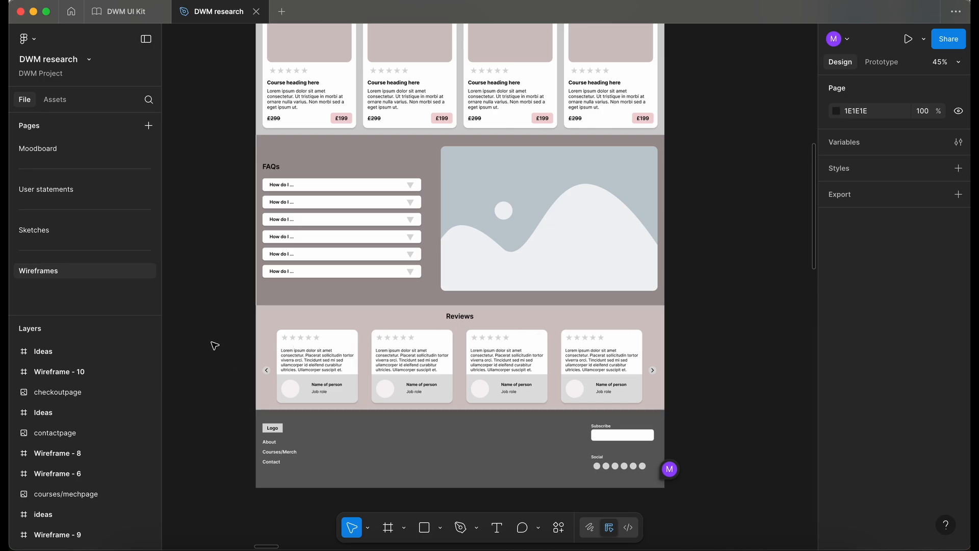
scroll(215, 346, "down", 3)
scroll(215, 346, "down", 5)
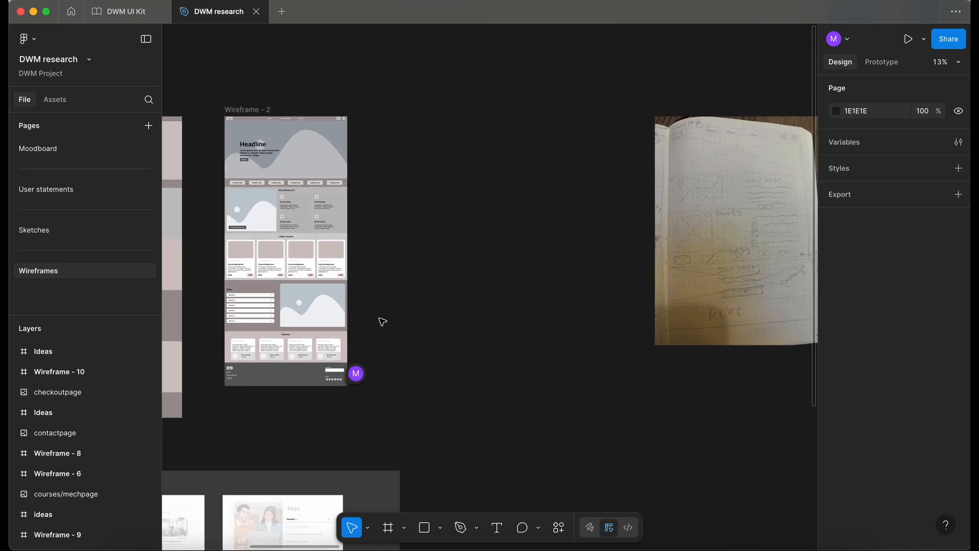
scroll(380, 322, "right", 10)
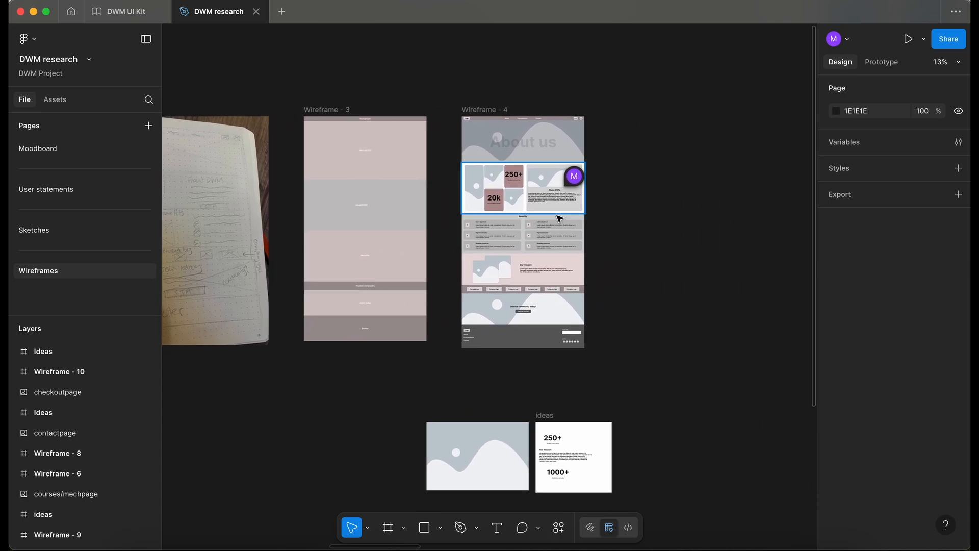
scroll(559, 219, "up", 5)
scroll(560, 218, "down", 3)
scroll(560, 216, "up", 5)
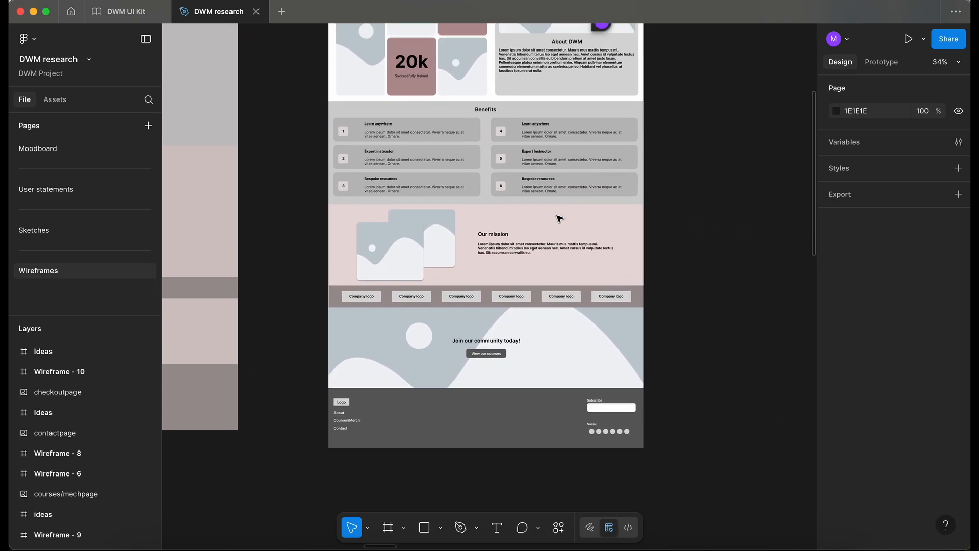
scroll(559, 221, "down", 5)
scroll(560, 221, "right", 10)
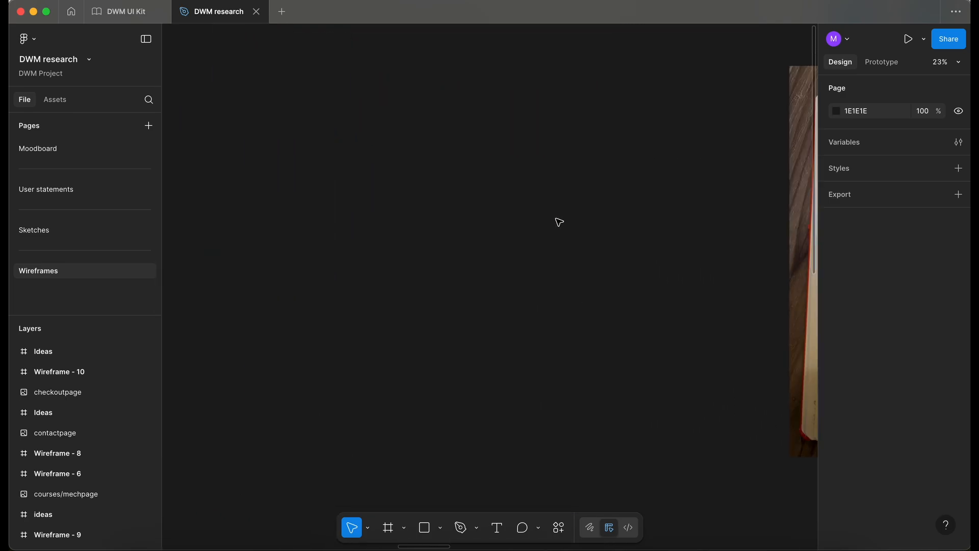
scroll(560, 220, "up", 3)
scroll(560, 220, "right", 10)
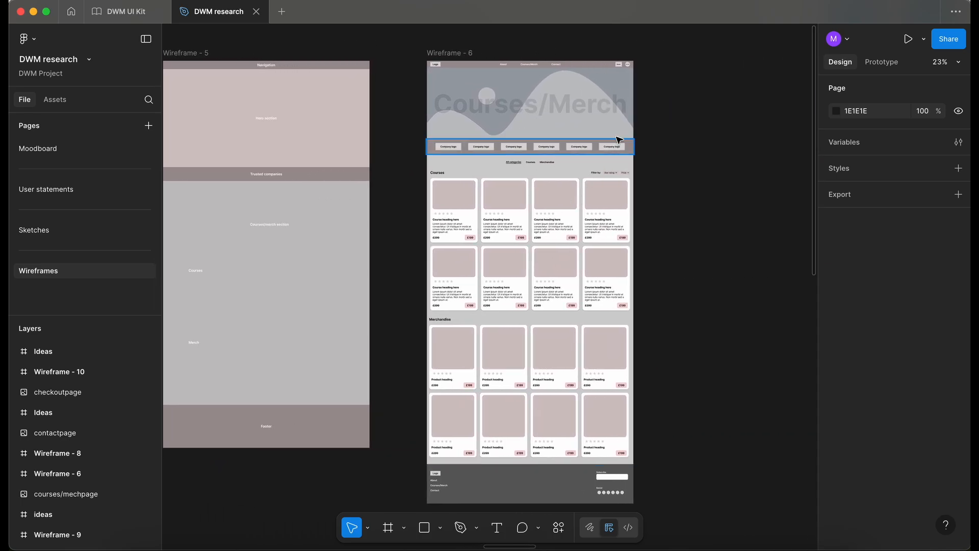
scroll(619, 144, "up", 3)
scroll(367, 227, "up", 3)
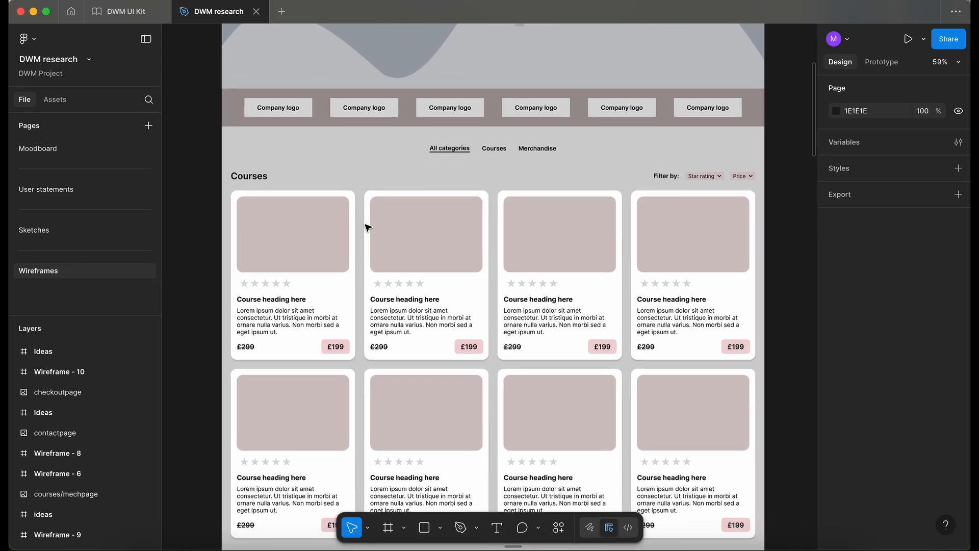
scroll(341, 298, "down", 2)
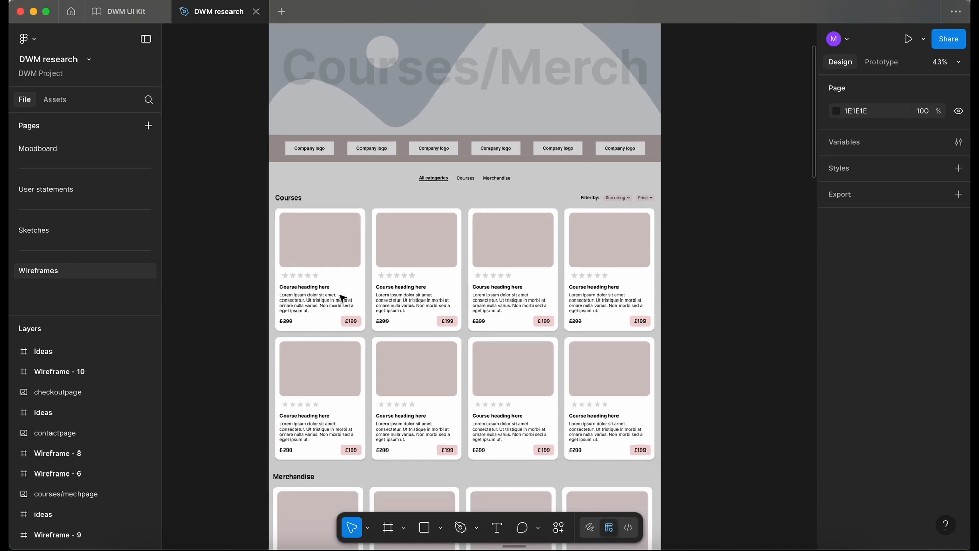
scroll(340, 298, "down", 8)
scroll(339, 295, "up", 3)
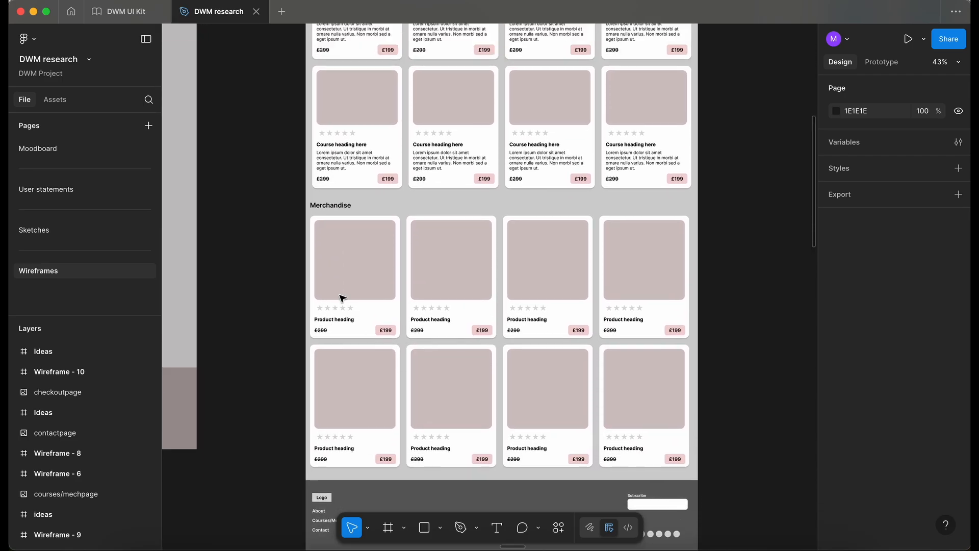
Select the first product card in Wireframe - 6's Merchandise section to copy it
double_click(375, 326)
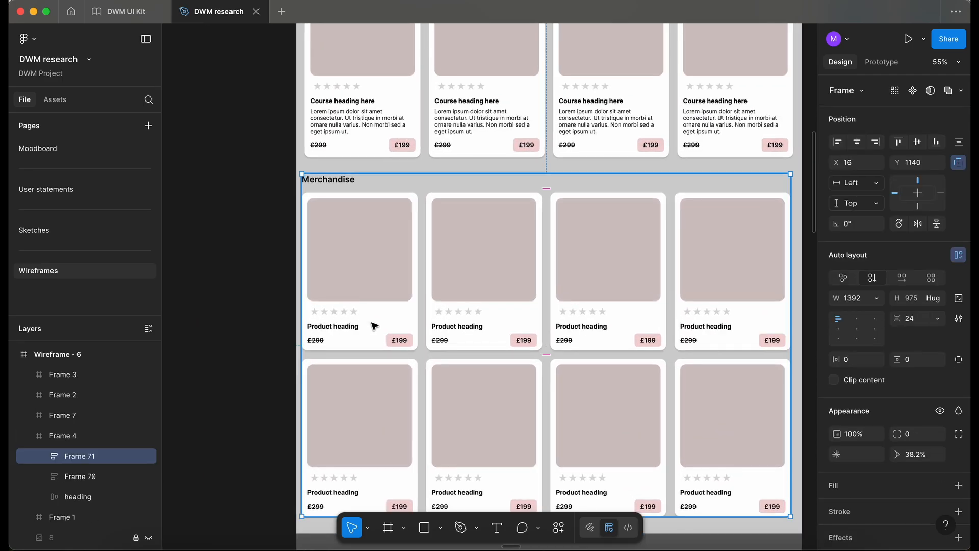
left_click(375, 326)
left_click(375, 326)
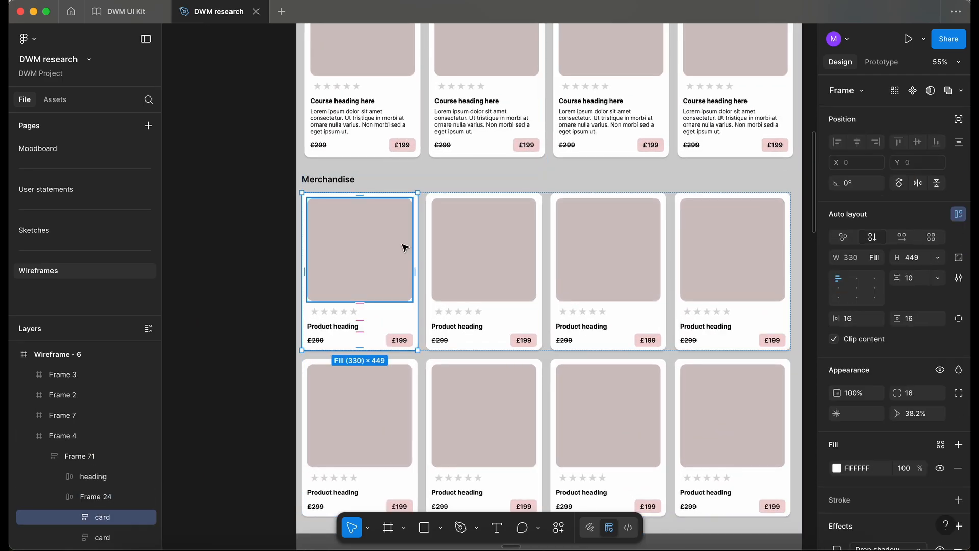
Paste the product card next to the Courses card on the Card page and rename it Merch
left_click(124, 13)
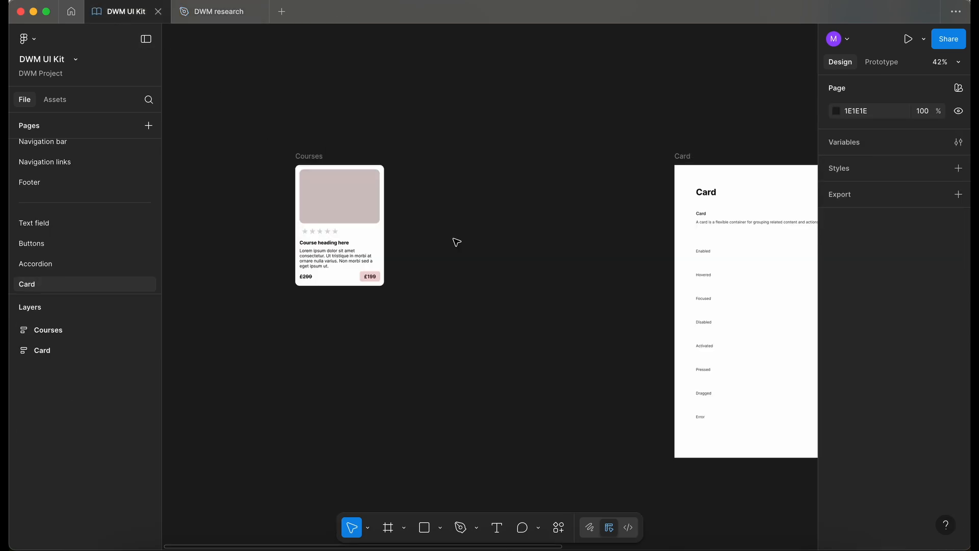
key("ctrl+v")
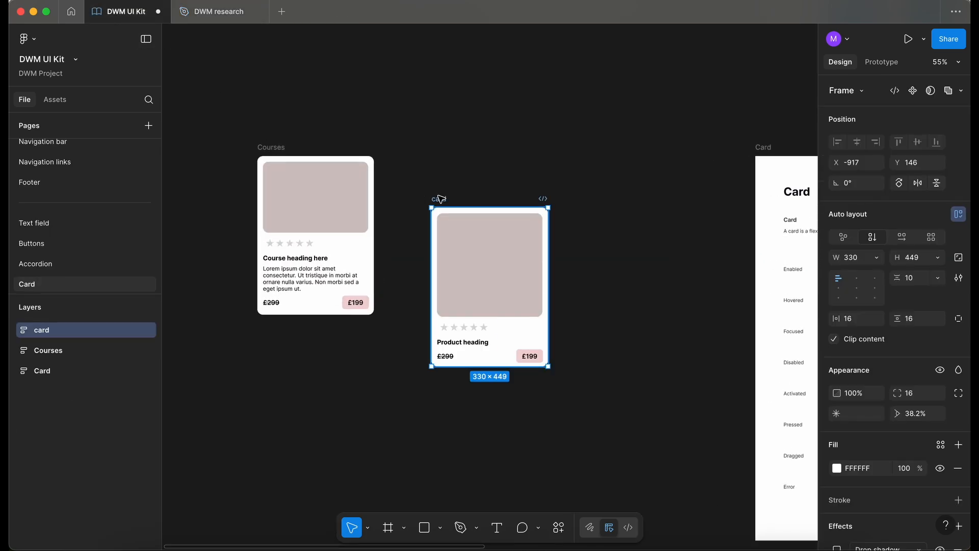
left_click_drag(438, 196, 408, 147)
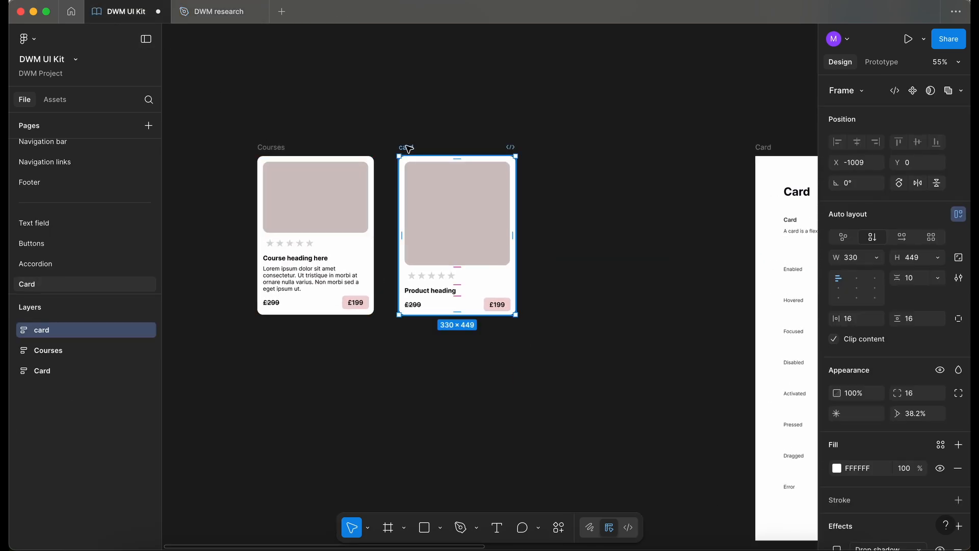
double_click(406, 147)
type("Merch")
left_click(516, 93)
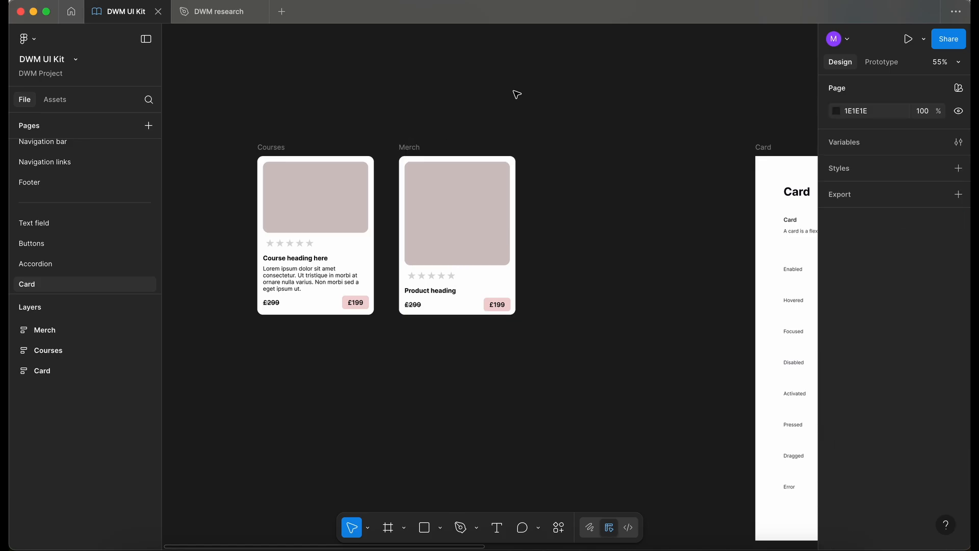
Examine the remaining research wireframes, including the contact and checkout pages, for further card designs
left_click(219, 12)
scroll(452, 322, "down", 5)
scroll(453, 321, "down", 2)
left_click(343, 441)
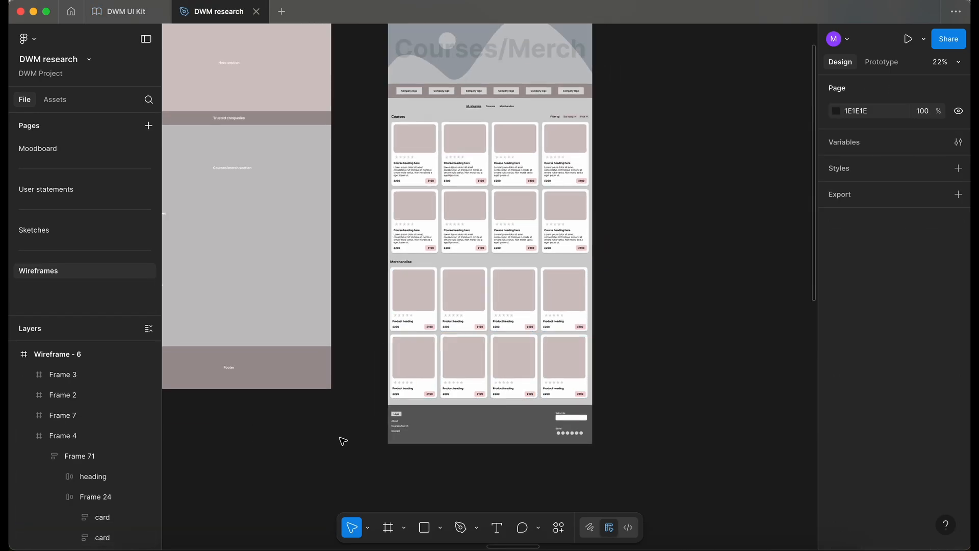
scroll(343, 441, "down", 3)
scroll(342, 440, "right", 10)
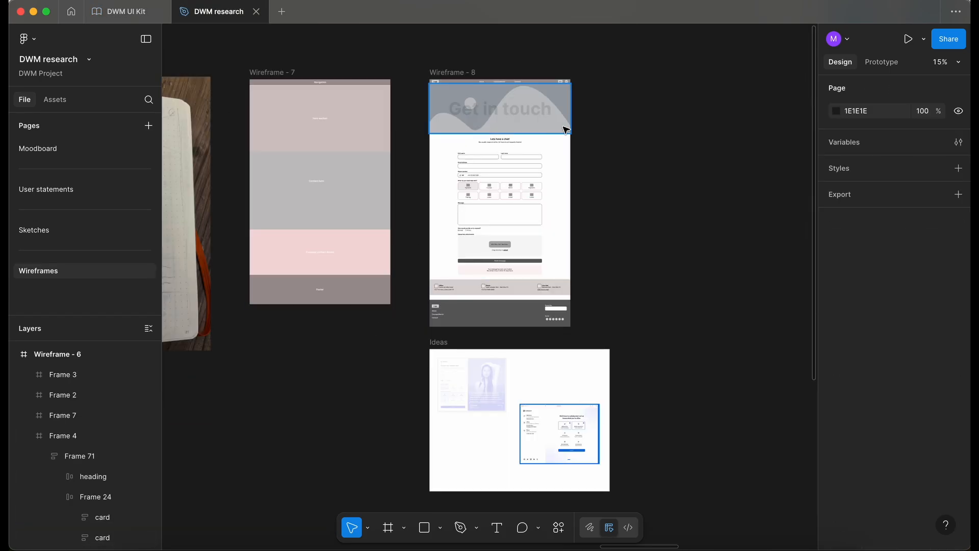
scroll(566, 130, "up", 5)
scroll(502, 133, "up", 5)
scroll(501, 133, "up", 2)
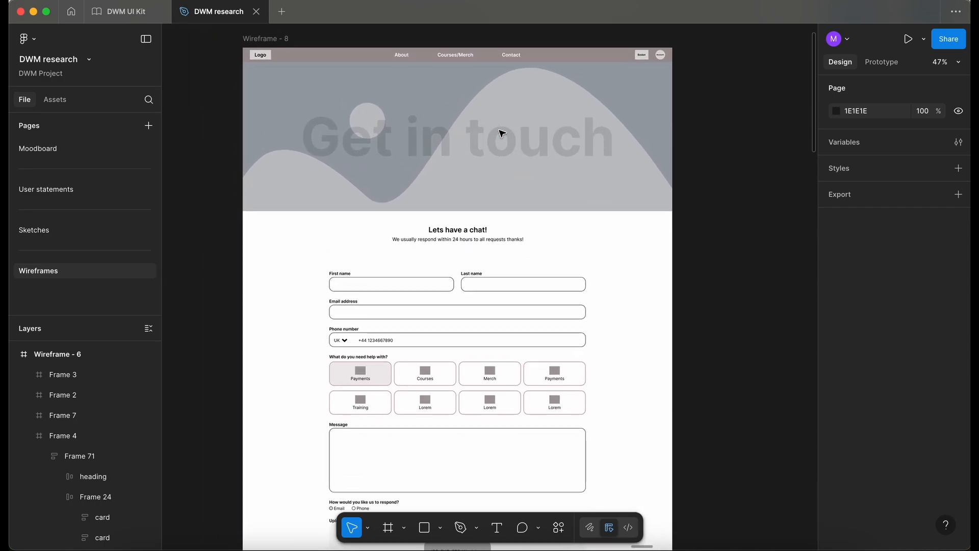
scroll(502, 134, "down", 4)
scroll(502, 134, "down", 5)
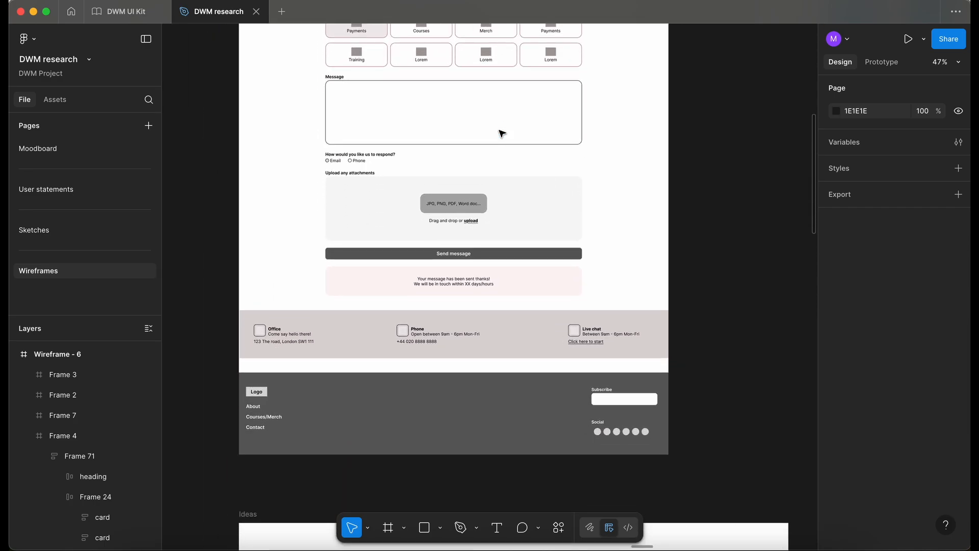
scroll(502, 133, "up", 2)
scroll(502, 133, "down", 1)
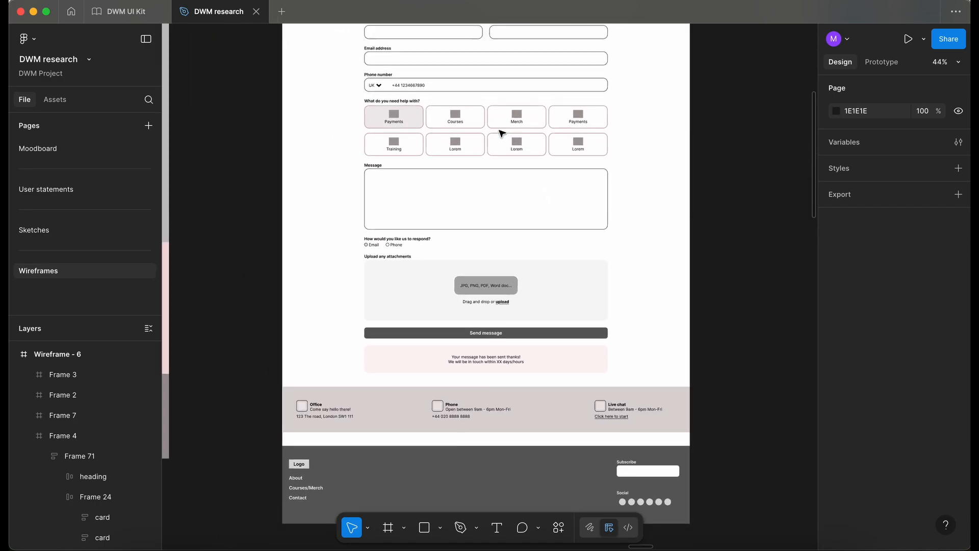
scroll(502, 133, "up", 1)
scroll(502, 133, "down", 3)
scroll(502, 134, "up", 3)
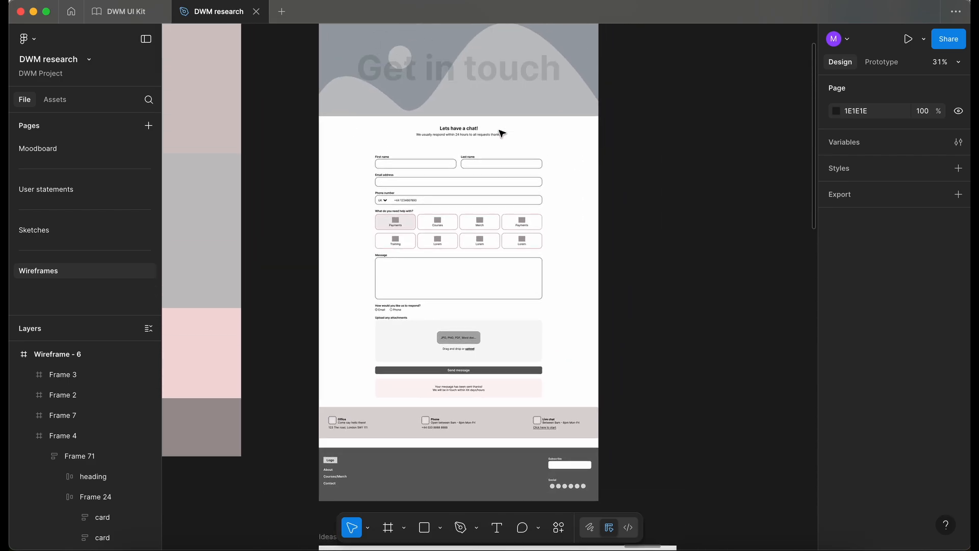
scroll(502, 133, "down", 2)
scroll(502, 133, "right", 15)
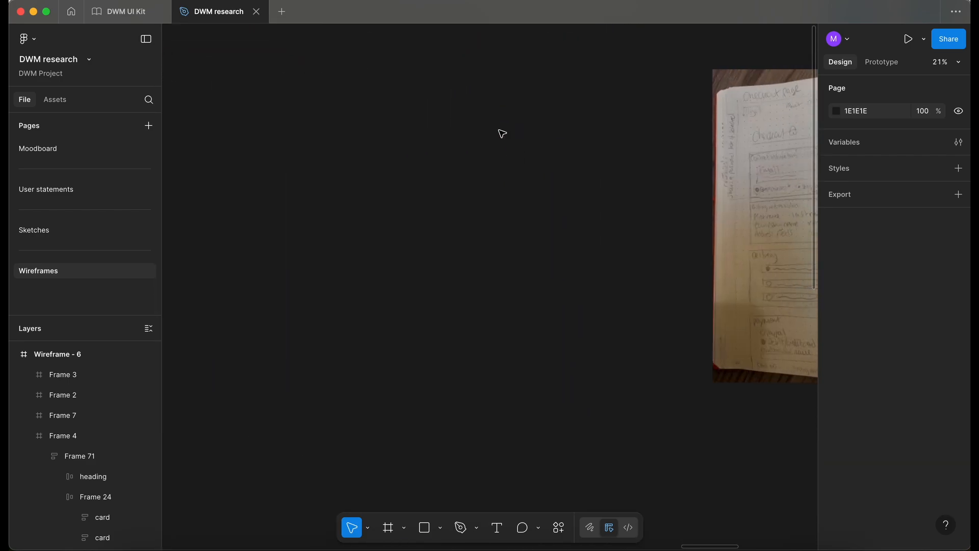
scroll(502, 133, "right", 15)
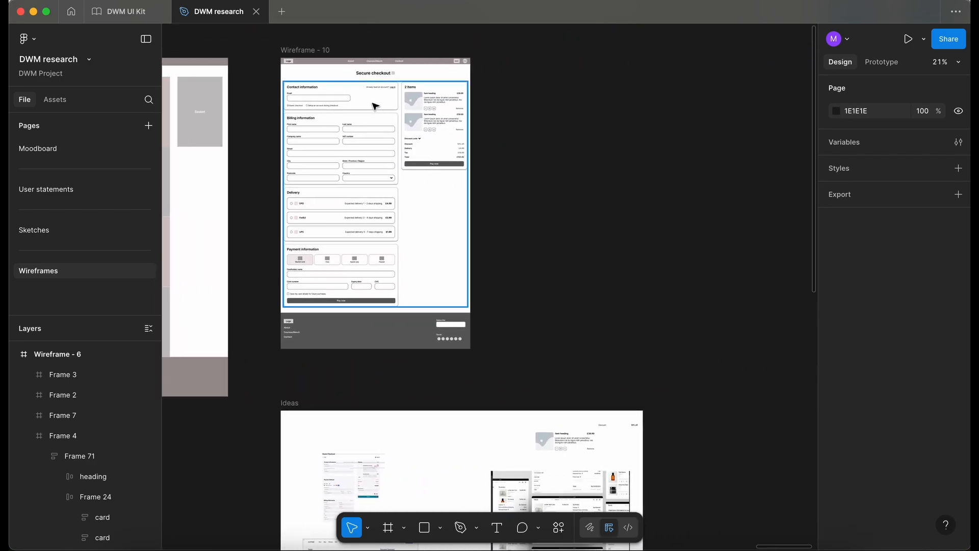
scroll(374, 105, "up", 2)
scroll(374, 105, "up", 3)
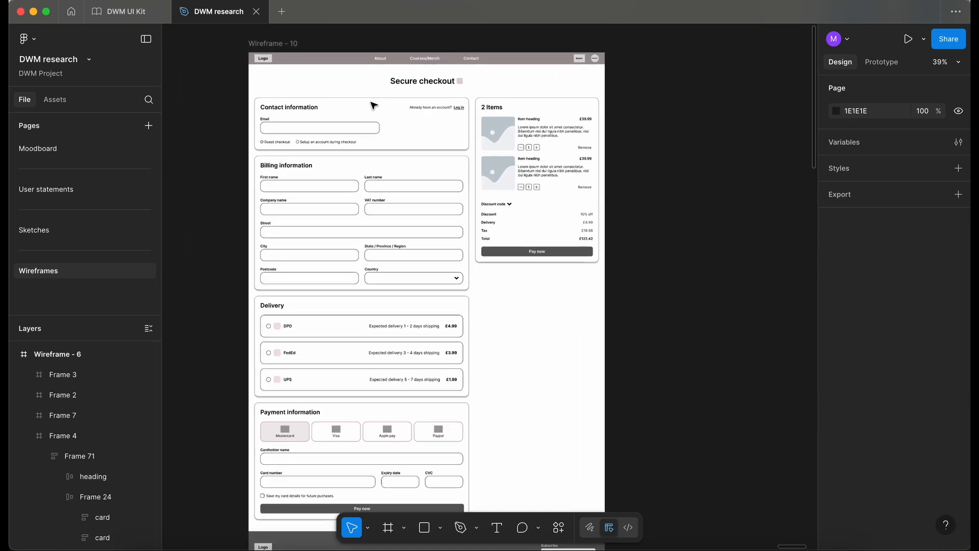
Inspect the order summary item cards on the Secure checkout wireframe, Wireframe - 10
scroll(382, 112, "left", 5)
scroll(383, 112, "down", 1)
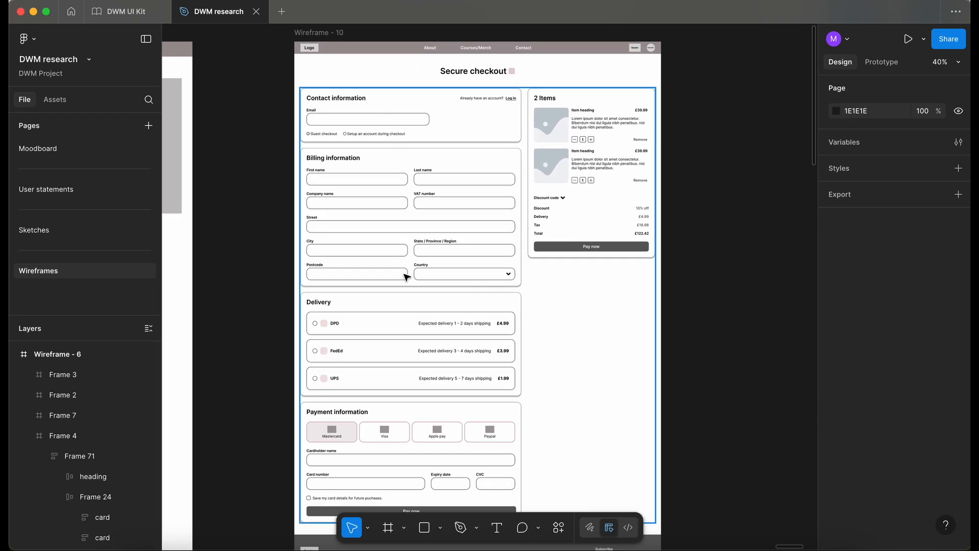
scroll(406, 277, "down", 4)
scroll(405, 277, "up", 5)
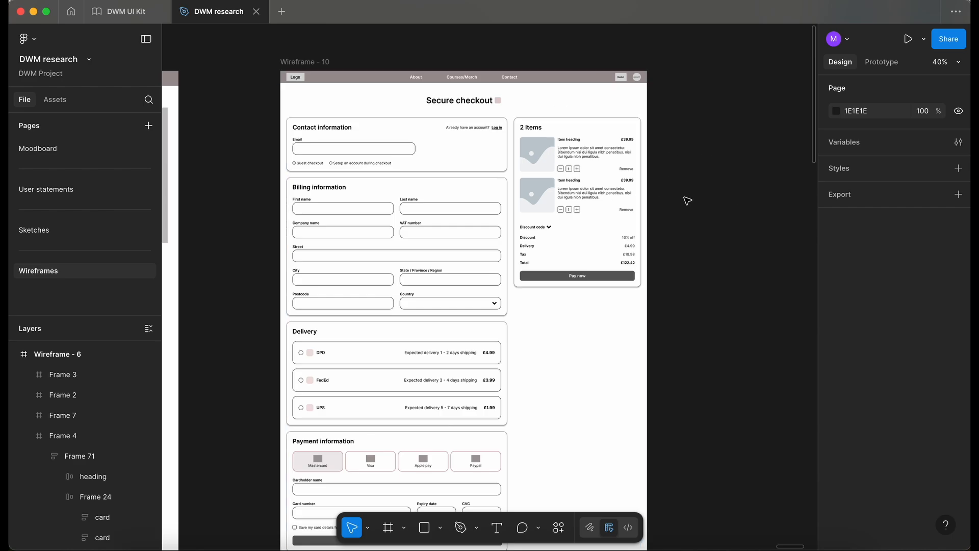
scroll(688, 201, "up", 3)
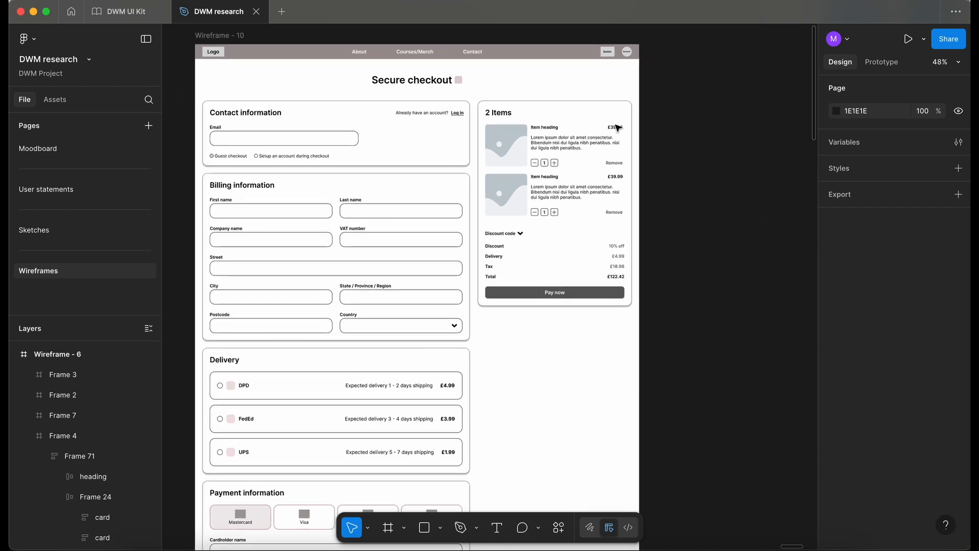
scroll(674, 127, "down", 2)
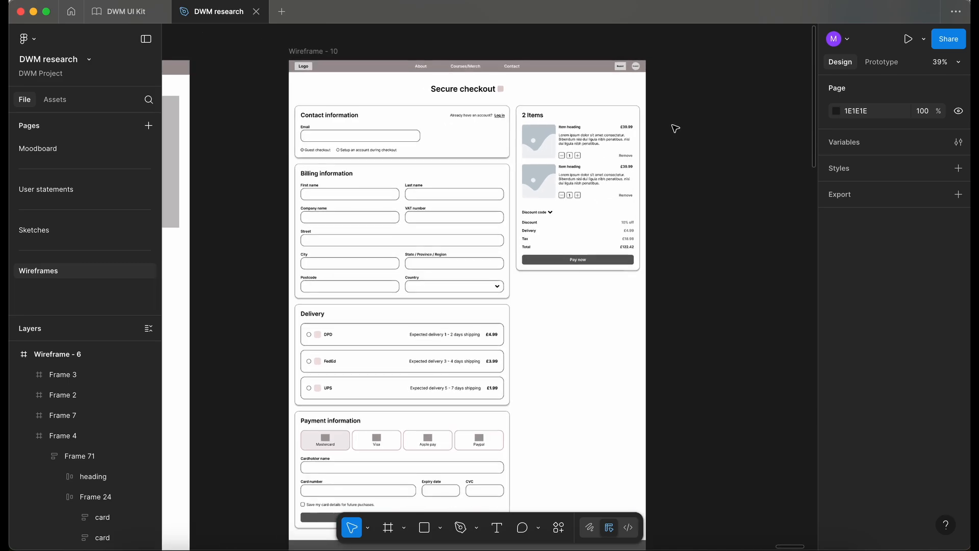
scroll(675, 128, "down", 2)
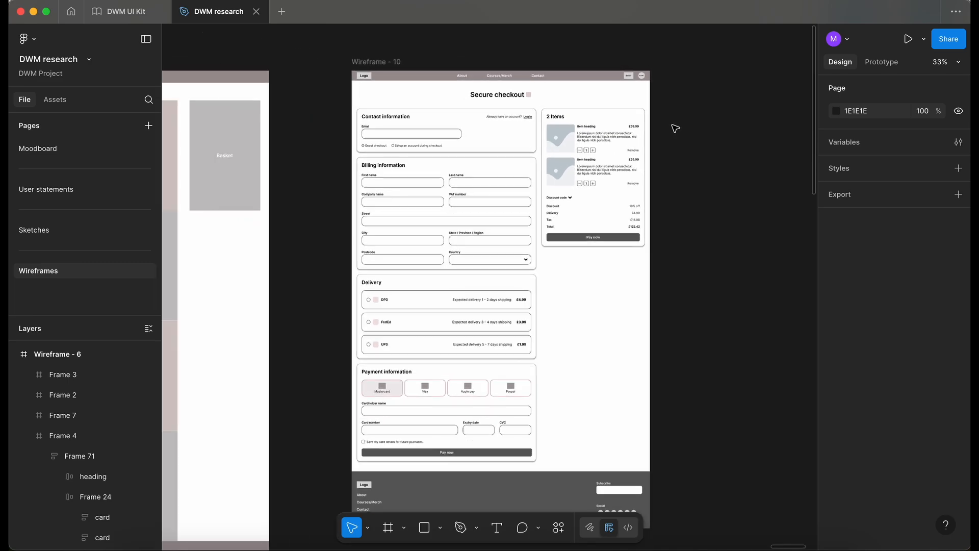
scroll(674, 127, "down", 4)
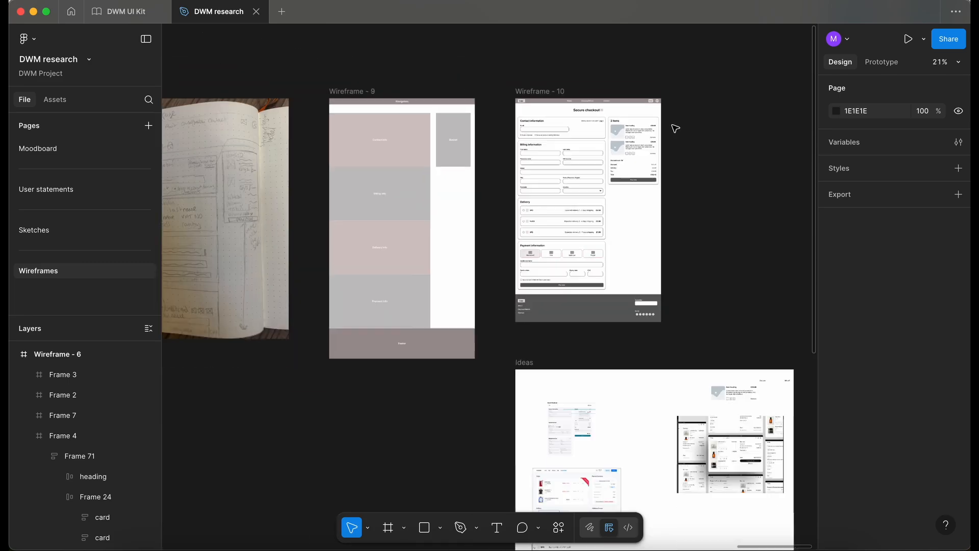
Return to the DWM UI Kit Card page and draw a new frame about 1813 × 1065 named Testing below the cards
left_click(130, 15)
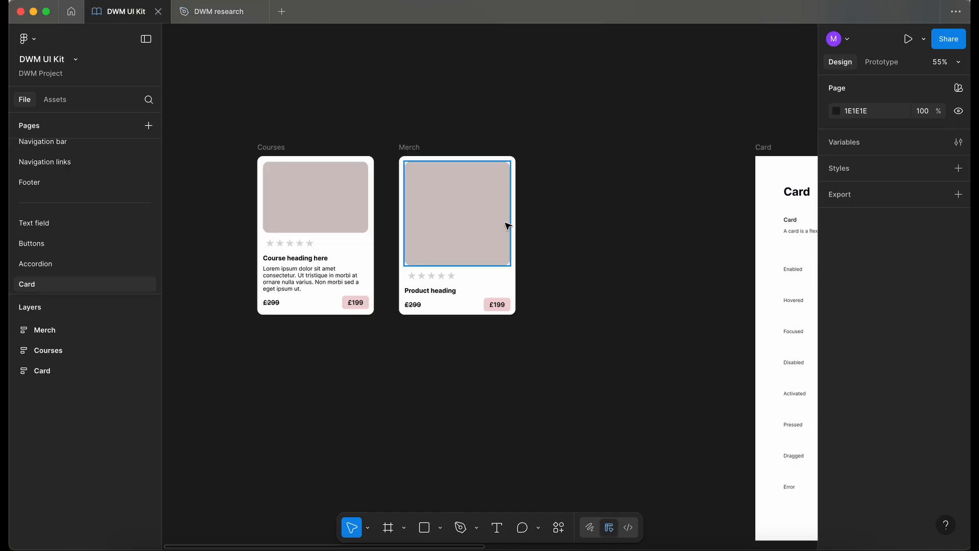
scroll(507, 223, "down", 3)
scroll(508, 226, "up", 3)
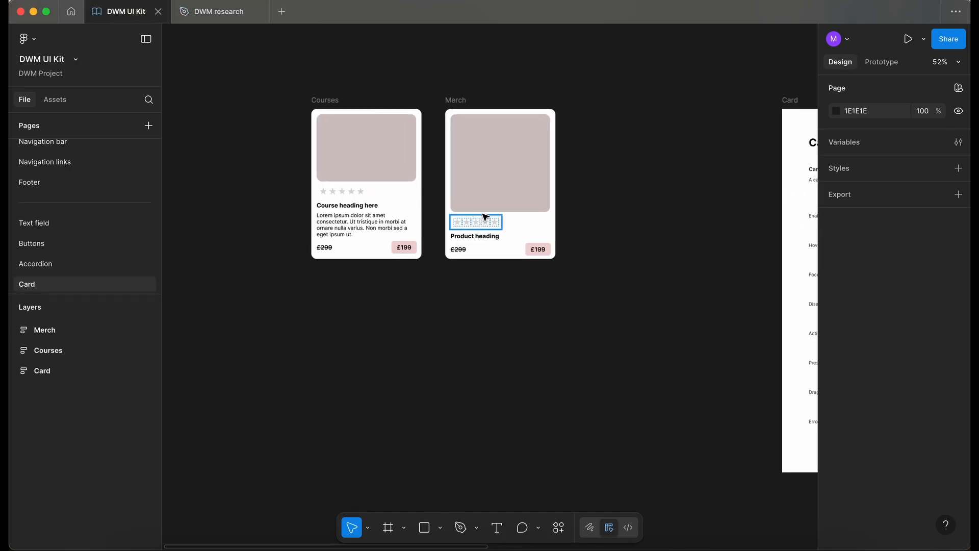
scroll(368, 182, "up", 3)
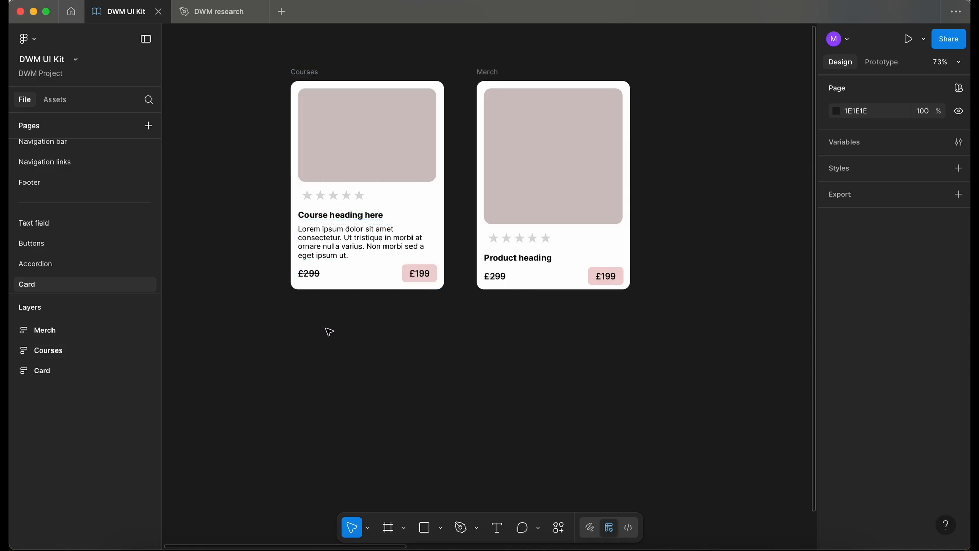
scroll(435, 317, "down", 5)
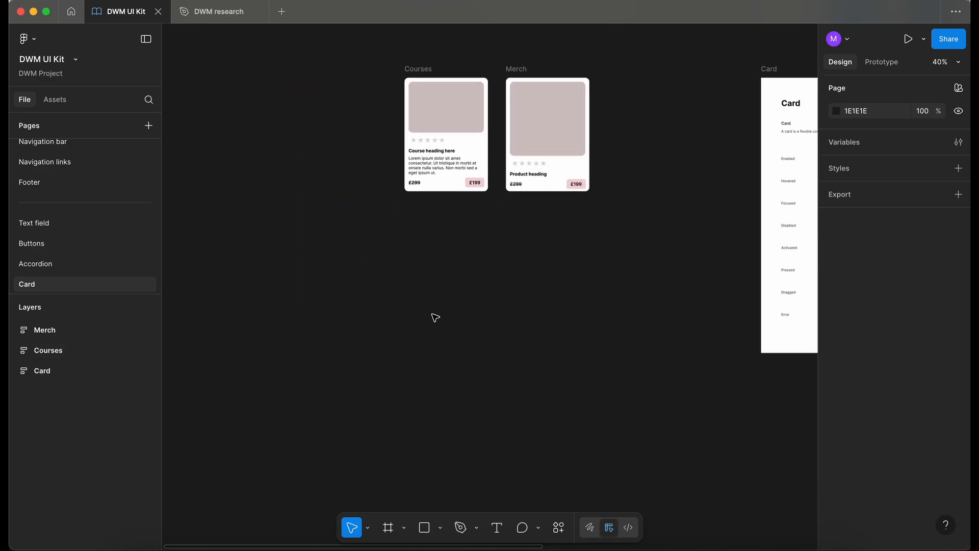
key("f")
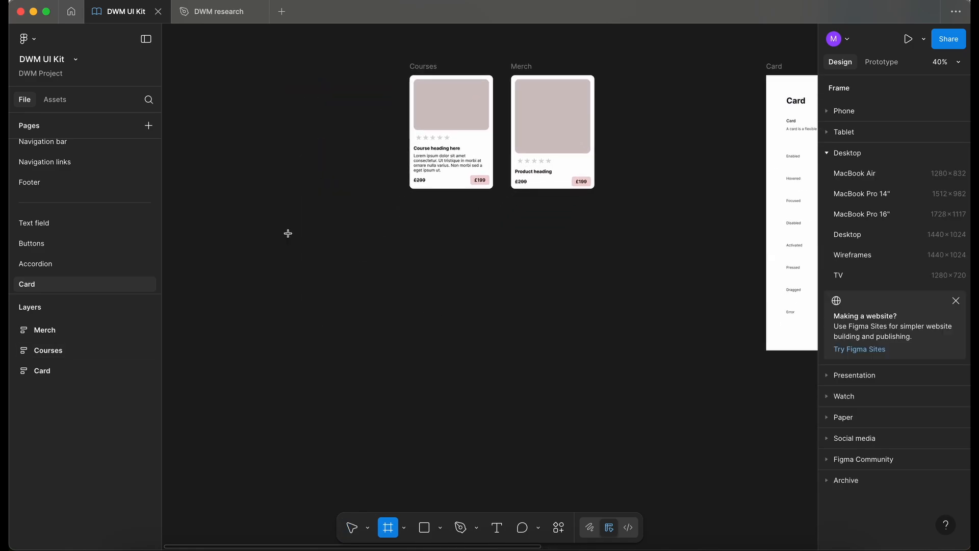
left_click_drag(289, 233, 747, 502)
double_click(314, 225)
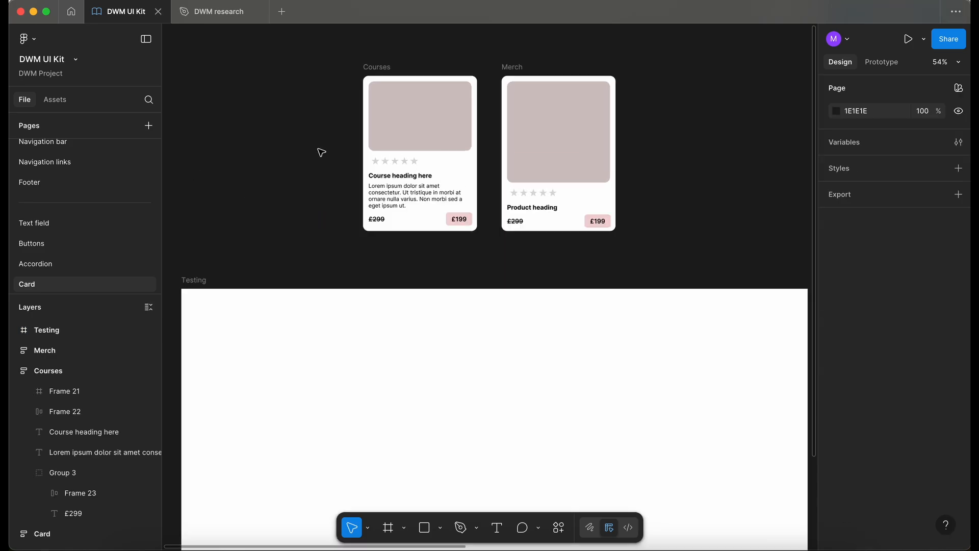
Place a copy of the Courses card inside the Testing frame
left_click(365, 77)
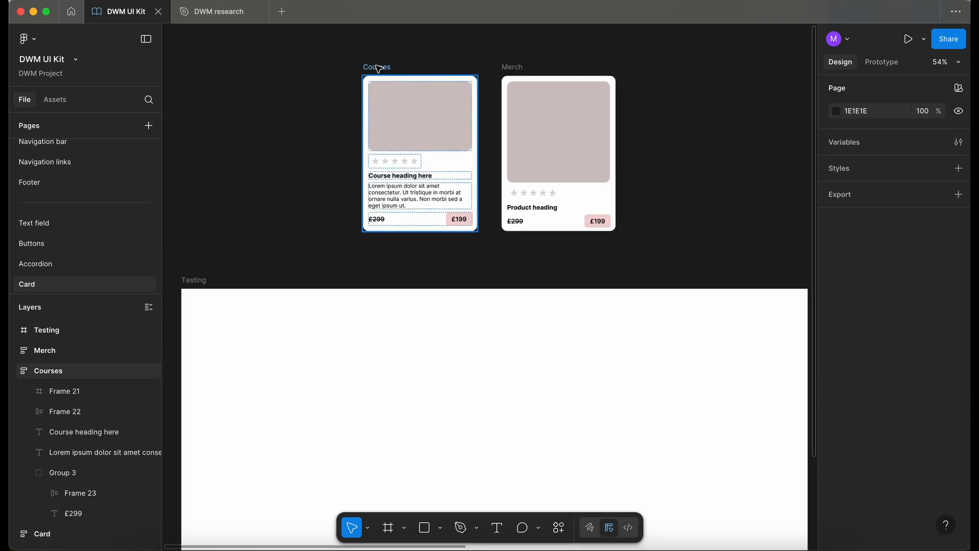
left_click_drag(378, 68, 336, 356)
scroll(336, 356, "down", 1)
scroll(335, 353, "down", 5)
left_click(458, 405)
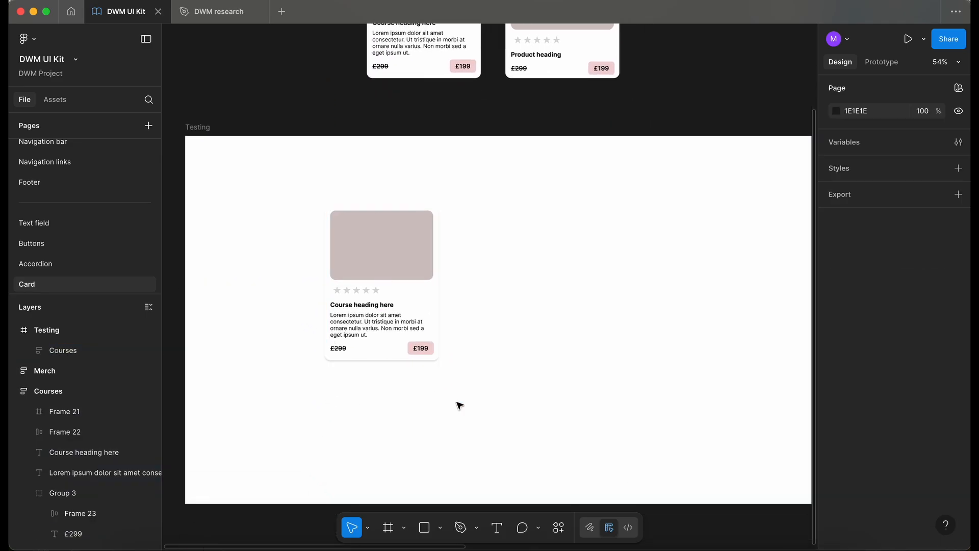
Inspect the layer structure of the copied Courses card: image, star rating, texts and price group
scroll(305, 250, "up", 5)
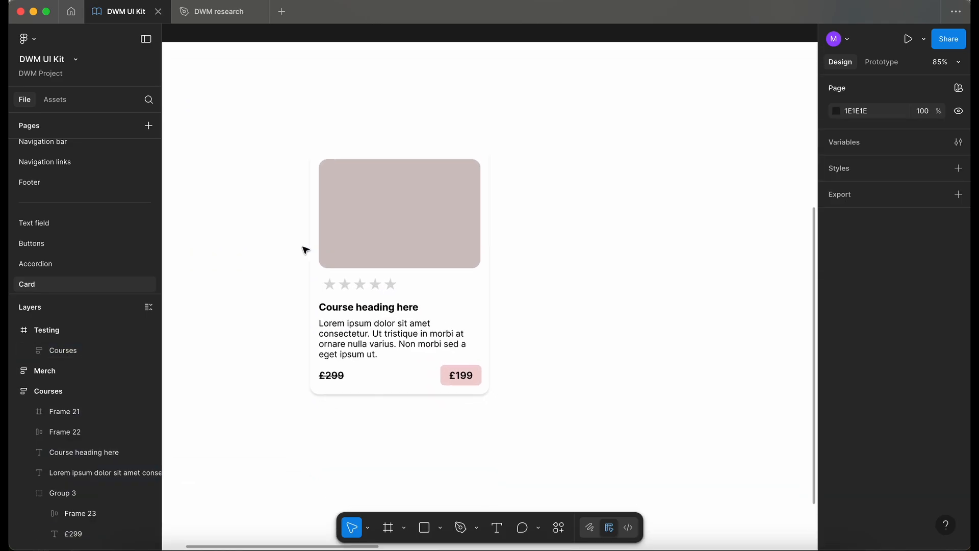
double_click(347, 224)
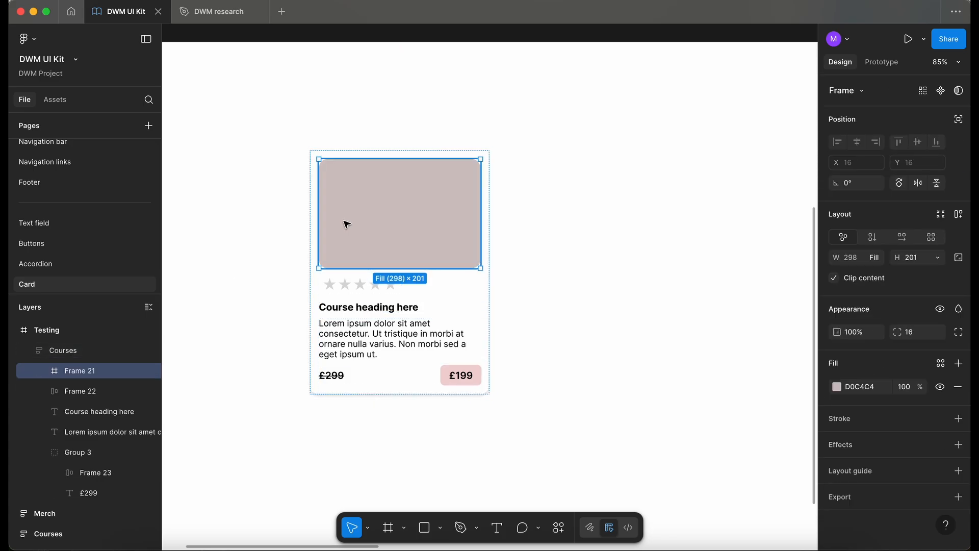
left_click(364, 291)
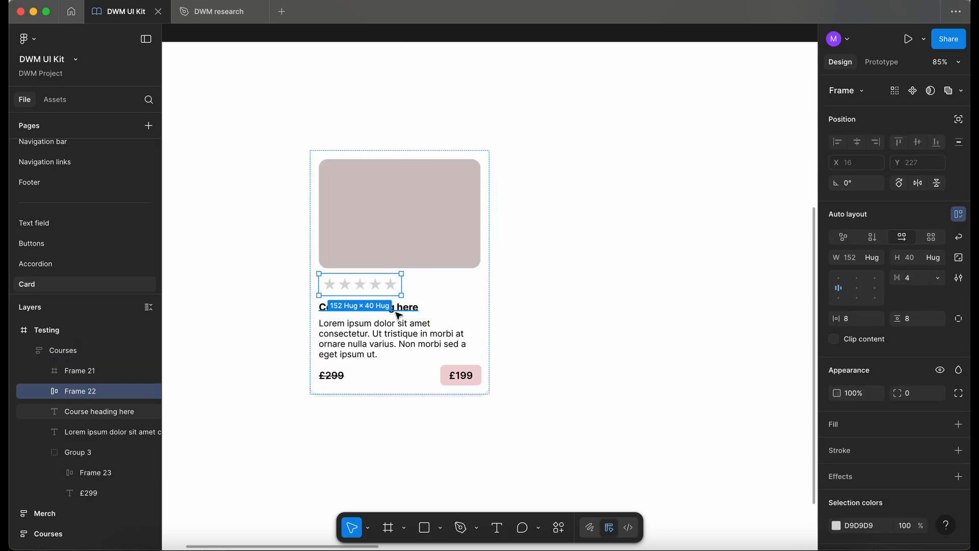
left_click(400, 339)
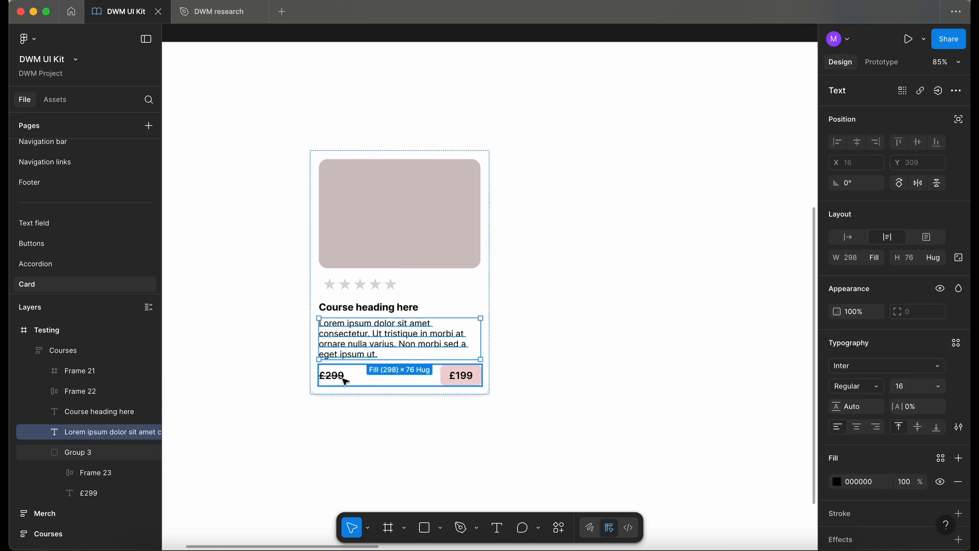
left_click(343, 376)
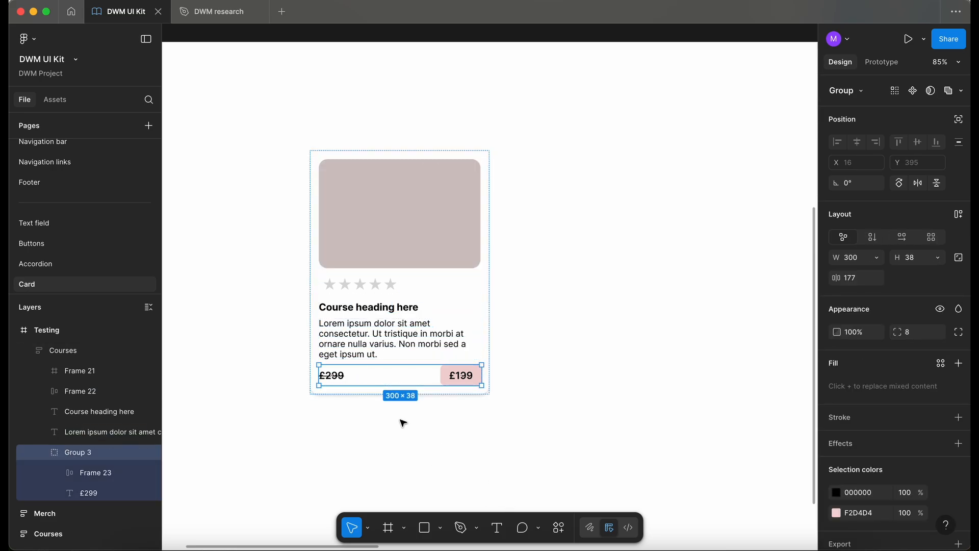
scroll(402, 422, "up", 3)
scroll(400, 423, "down", 2)
scroll(586, 141, "up", 2)
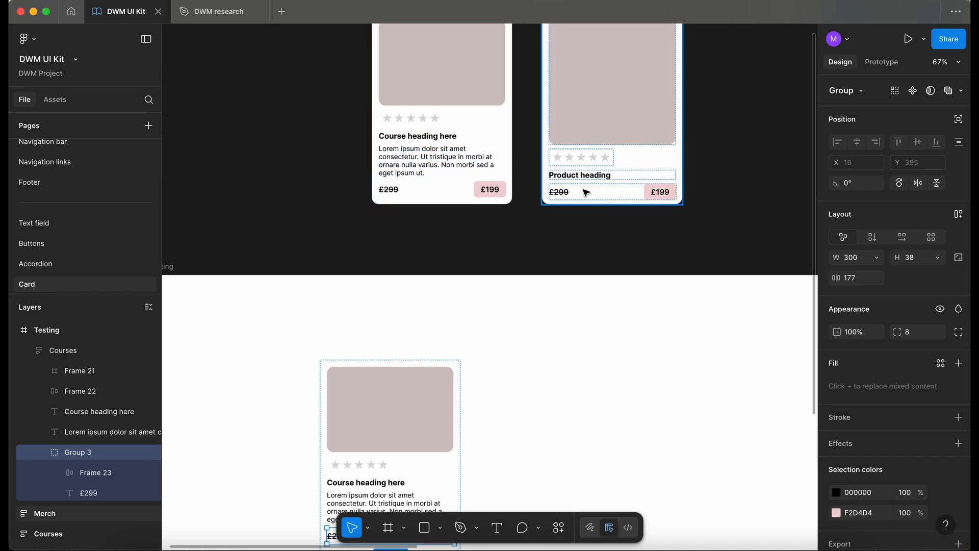
scroll(544, 265, "down", 3)
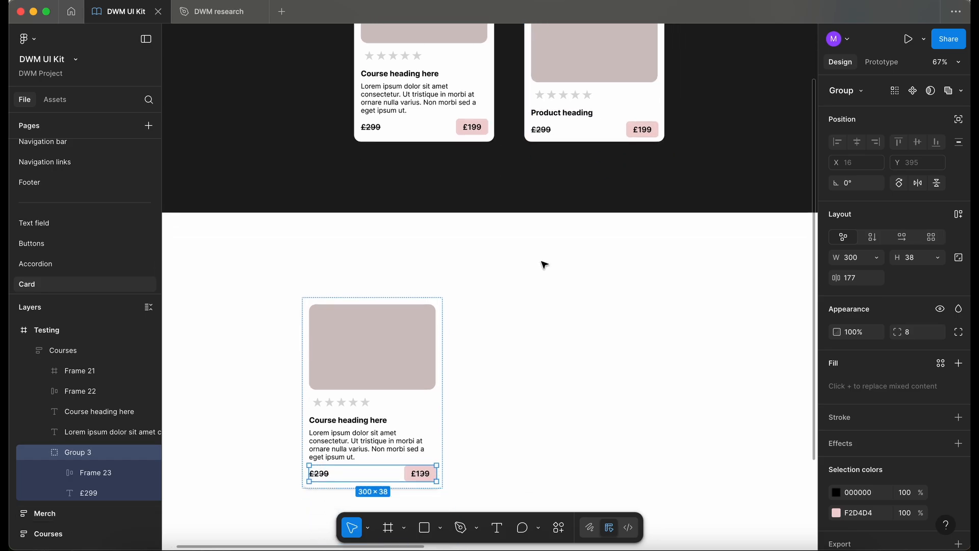
scroll(544, 265, "down", 2)
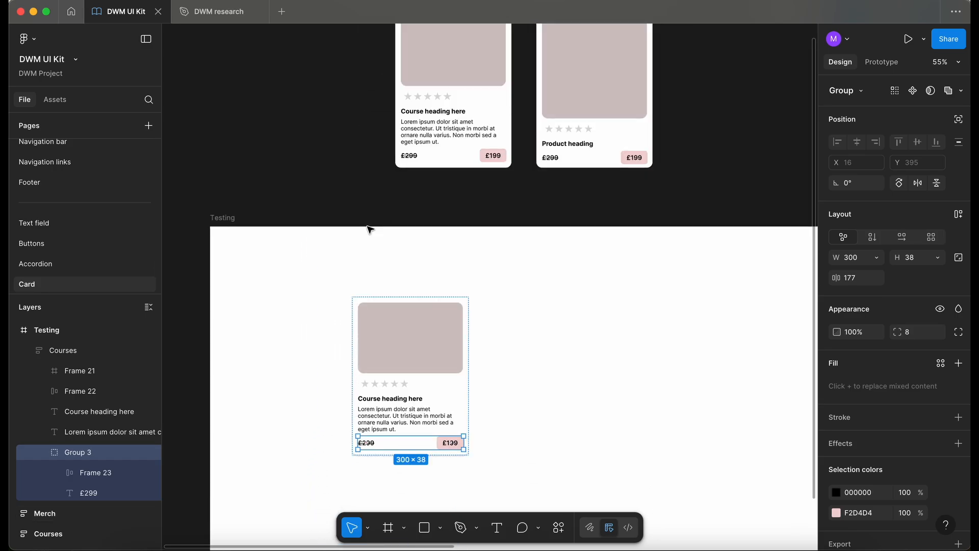
scroll(370, 230, "down", 2)
scroll(370, 229, "right", 2)
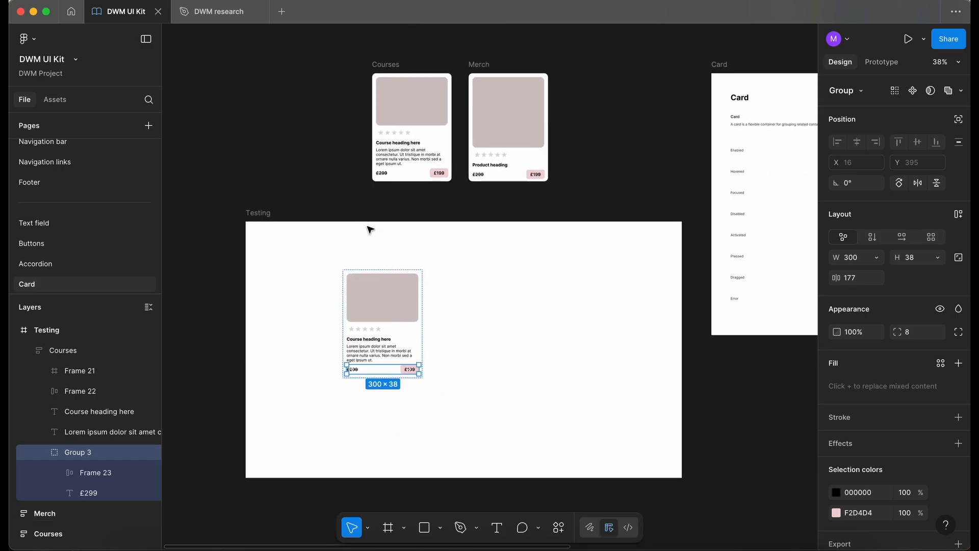
scroll(369, 227, "up", 1)
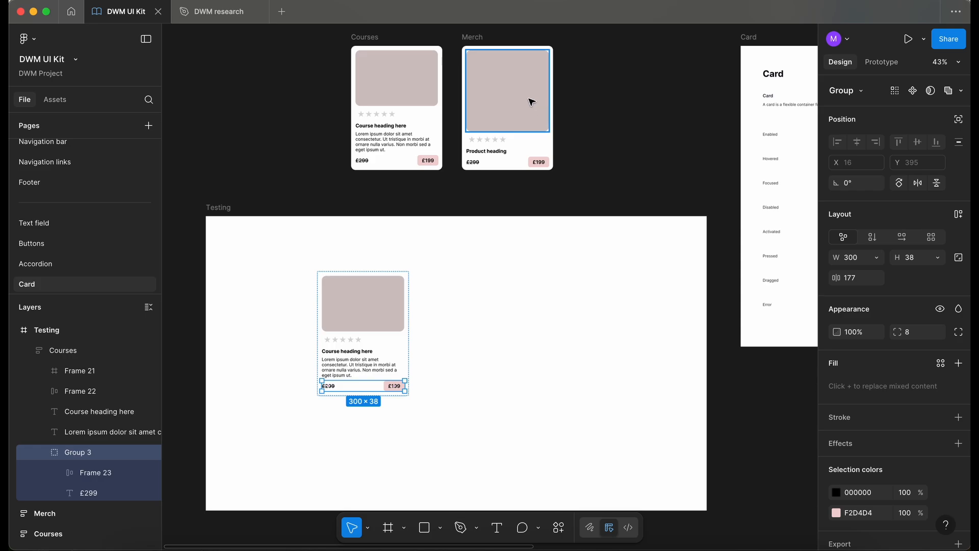
Copy the image blocks of the Courses and Merch cards into the Testing frame, stacked one above the other
left_click(374, 322)
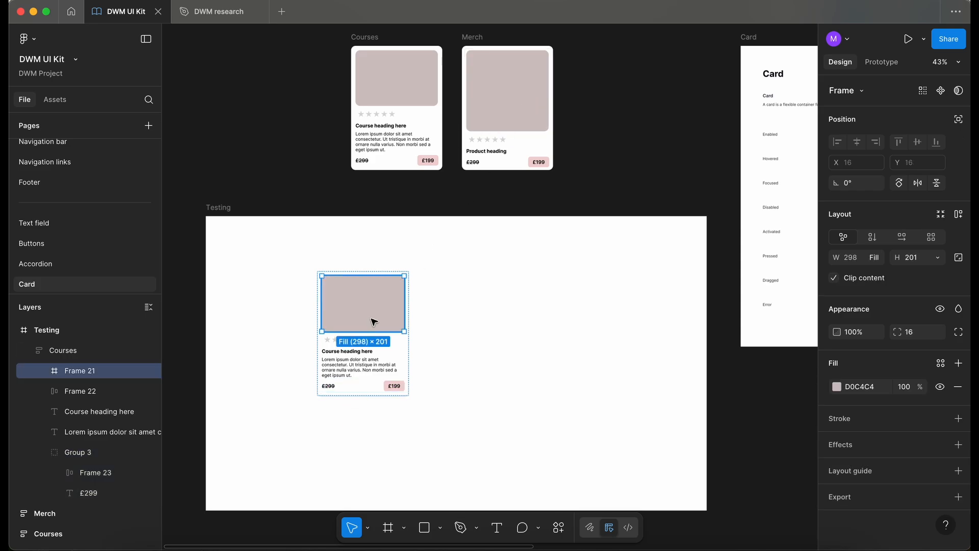
left_click_drag(375, 320, 605, 299)
left_click(522, 106)
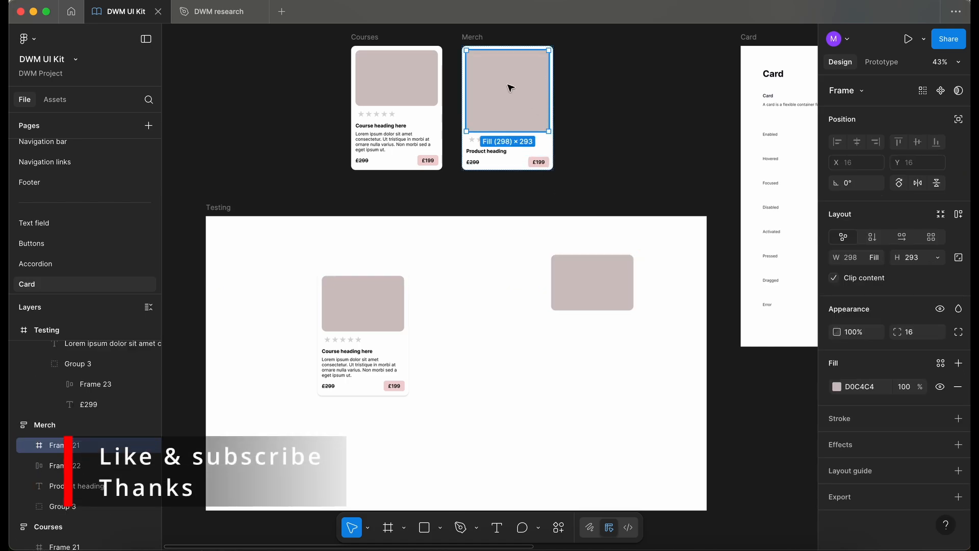
left_click_drag(513, 89, 600, 372)
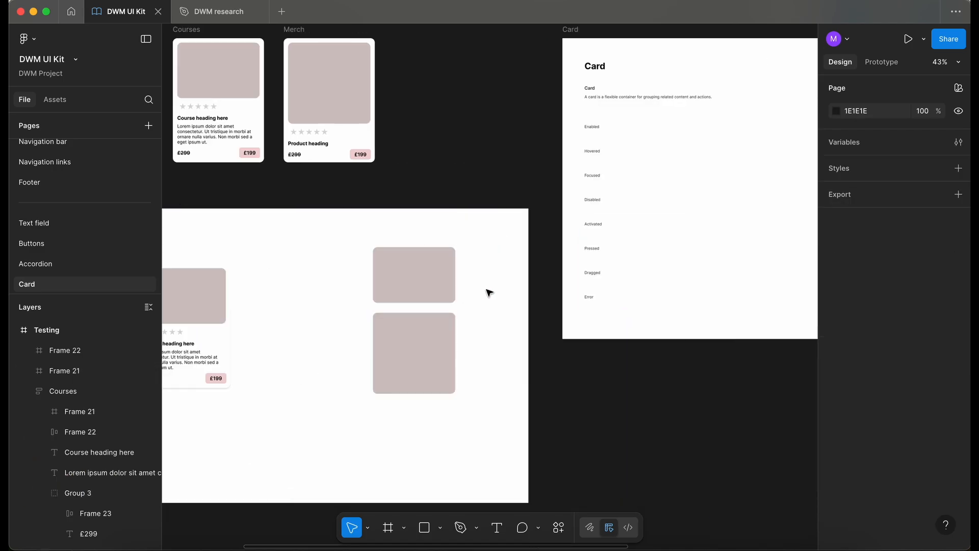
Paste the copied Account states row into the Card documentation frame
scroll(402, 362, "down", 2)
scroll(402, 362, "right", 2)
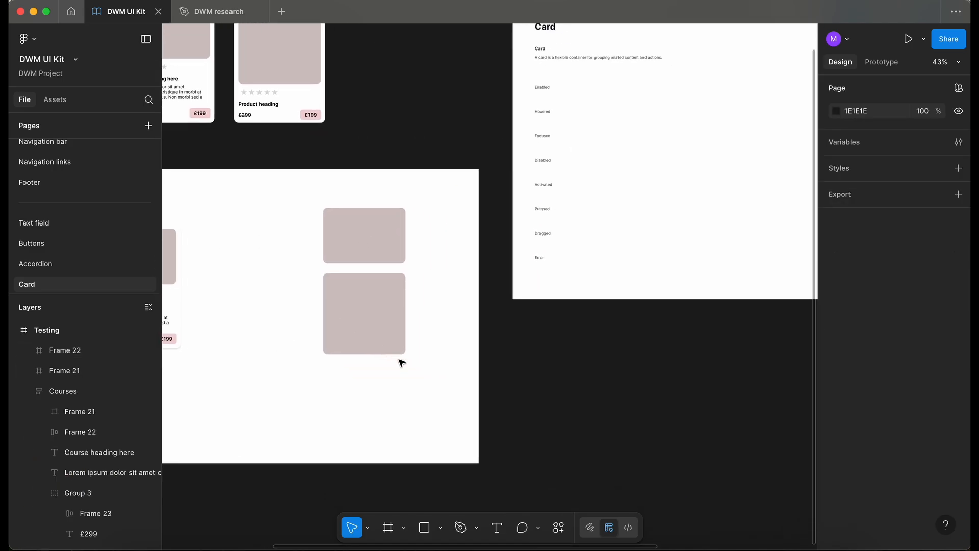
scroll(402, 361, "up", 4)
scroll(402, 361, "right", 5)
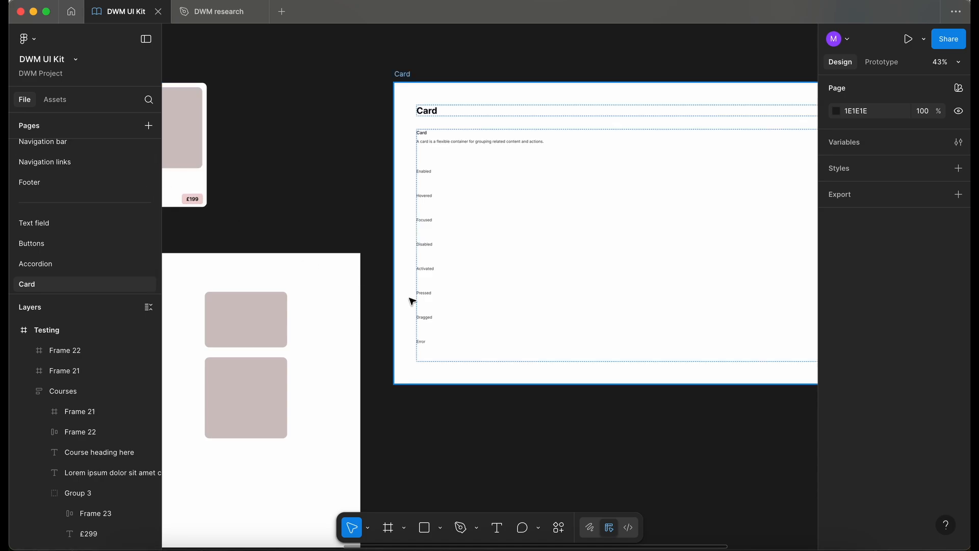
left_click(460, 356)
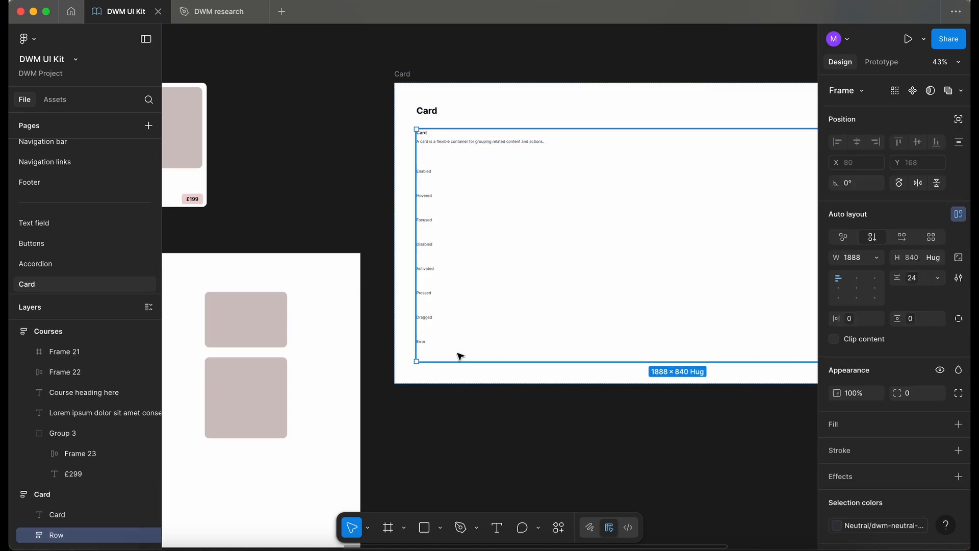
scroll(339, 387, "right", 5)
scroll(340, 388, "down", 1)
left_click(313, 353)
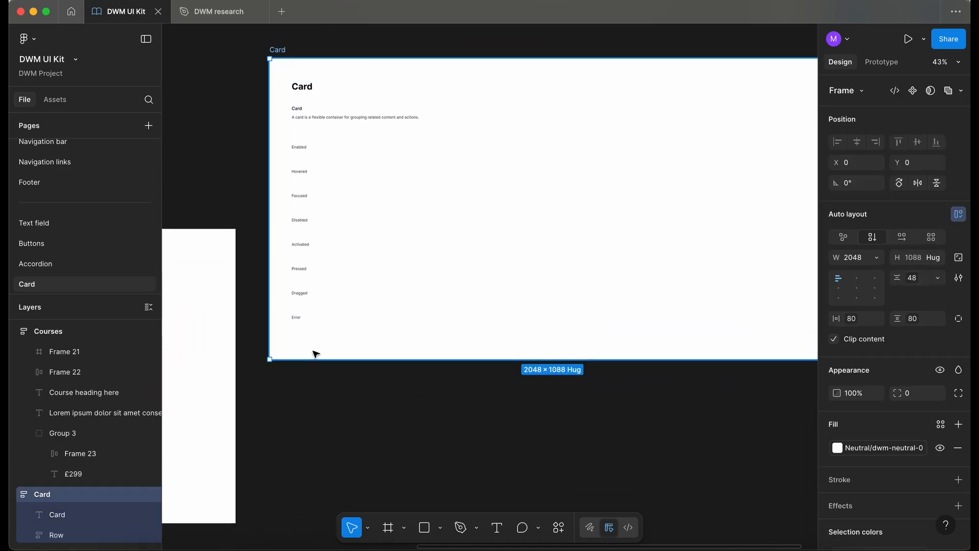
key("super+v")
scroll(312, 350, "up", 5)
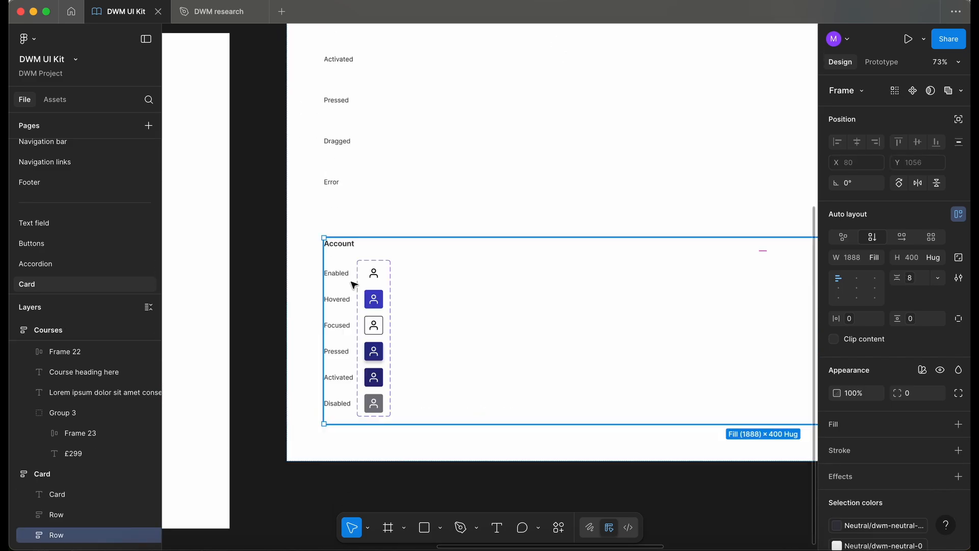
Delete the Account component set and the state labels column from the pasted row
double_click(366, 316)
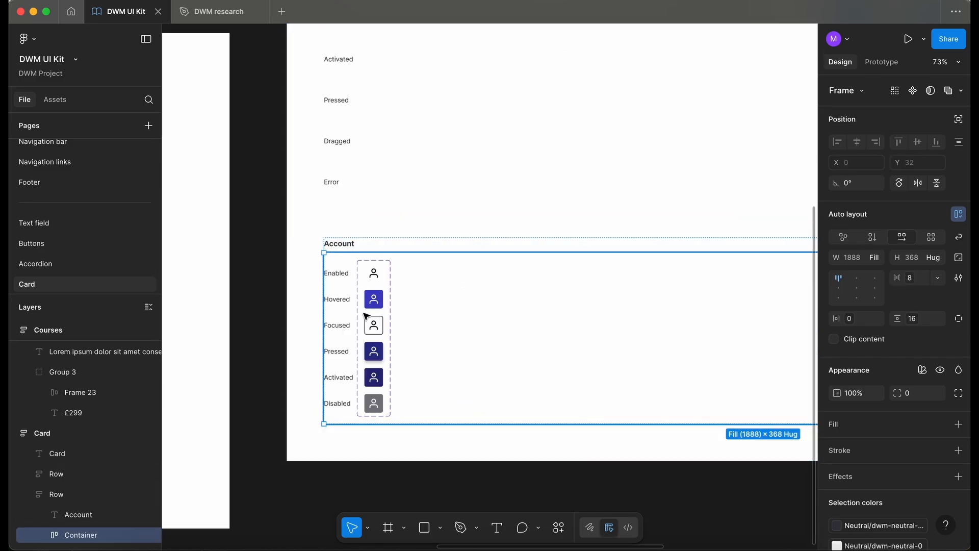
double_click(386, 322)
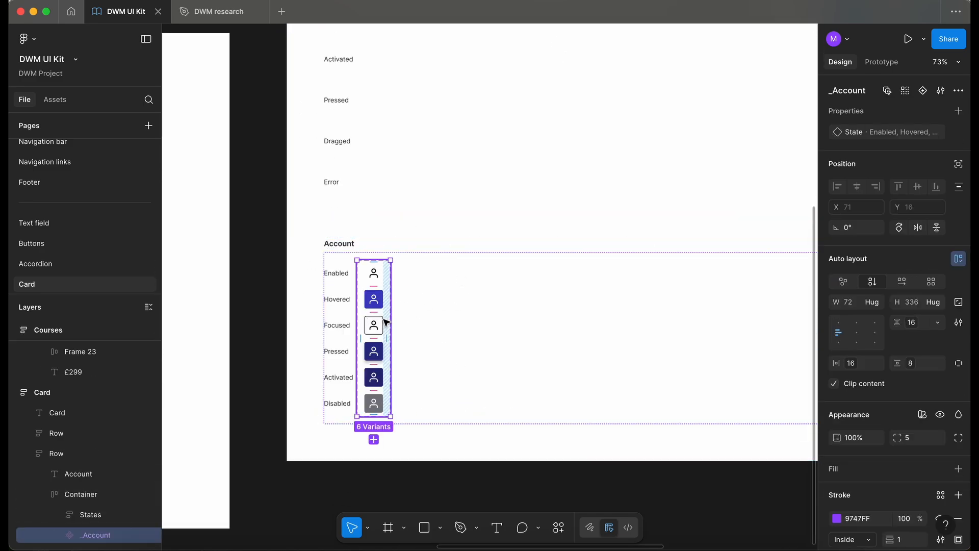
key("Delete")
double_click(343, 319)
double_click(342, 303)
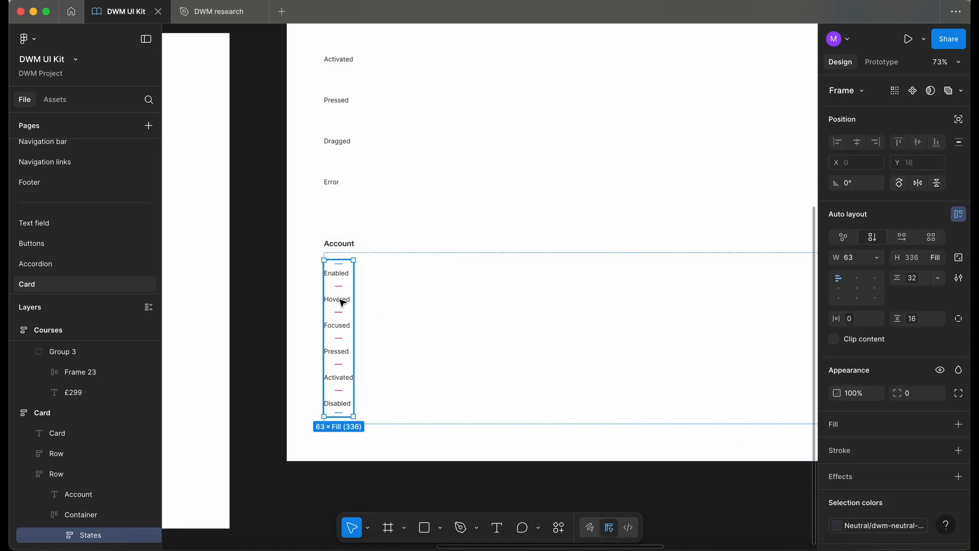
key("Delete")
Rename the row heading to "Image size"
double_click(348, 246)
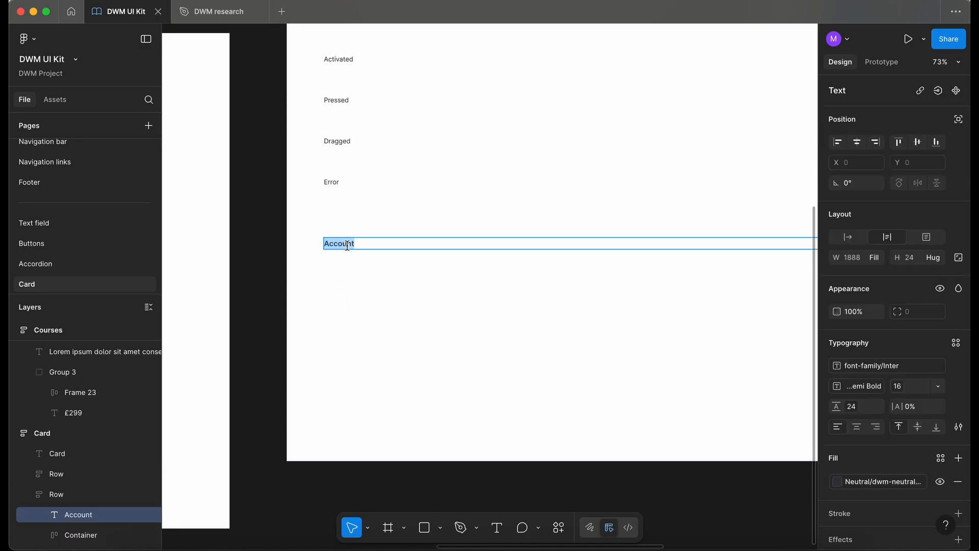
type("Image size")
Paste the Courses card image block into the row's container
scroll(226, 161, "left", 8)
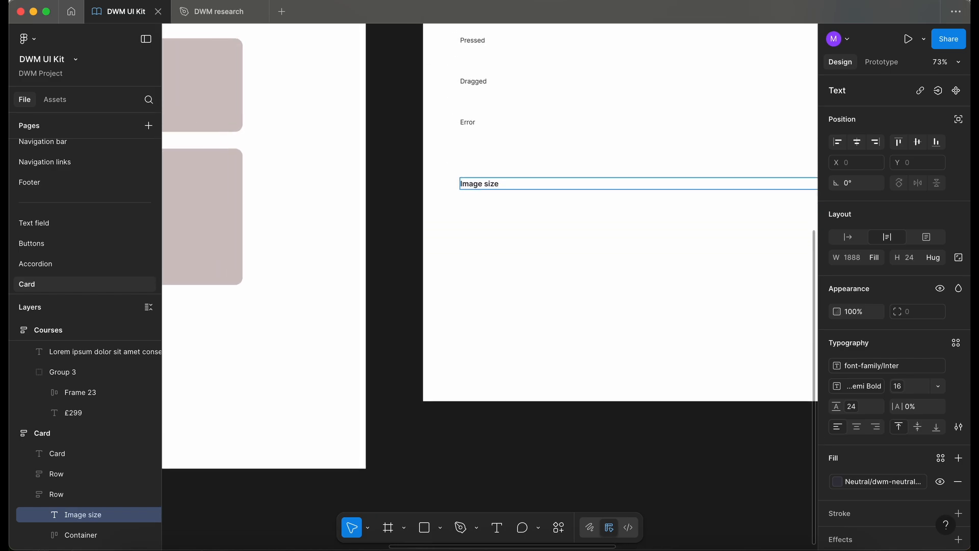
left_click(268, 251)
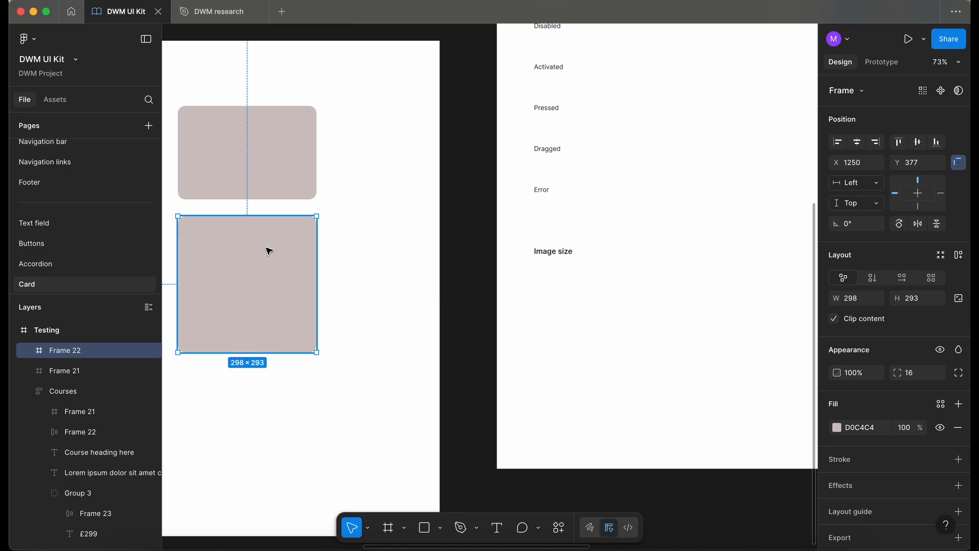
left_click(575, 286)
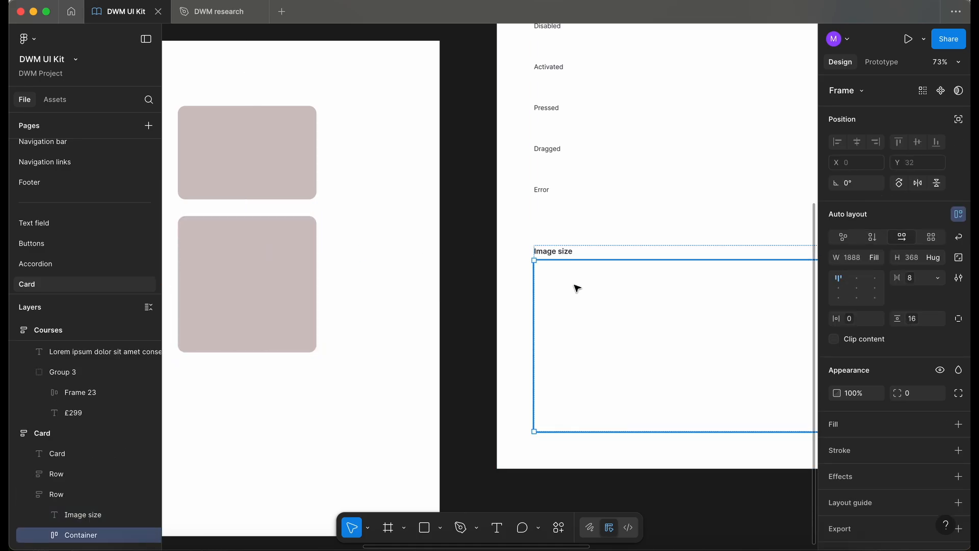
scroll(577, 288, "right", 4)
key("ctrl+v")
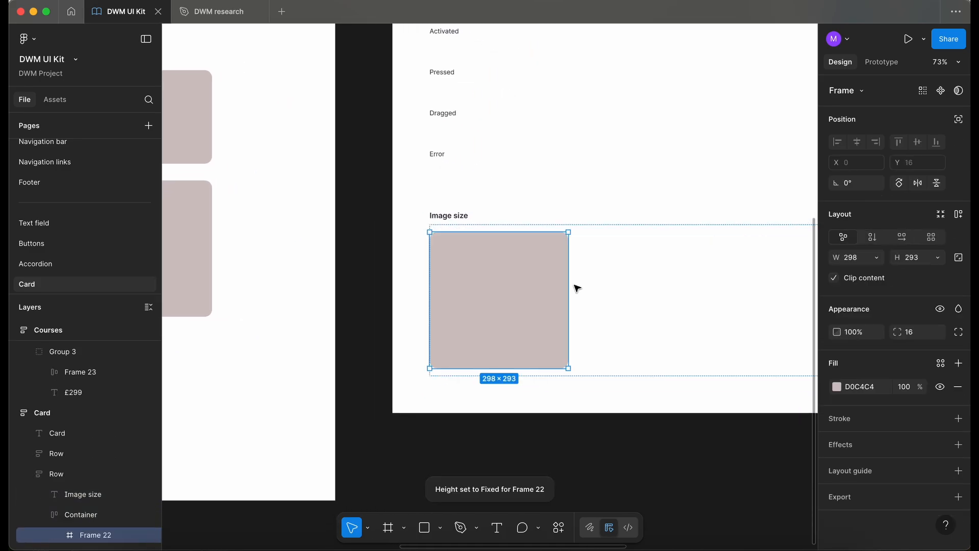
Resize the pasted image block to 300 x 300
scroll(577, 289, "down", 2)
left_click(862, 258)
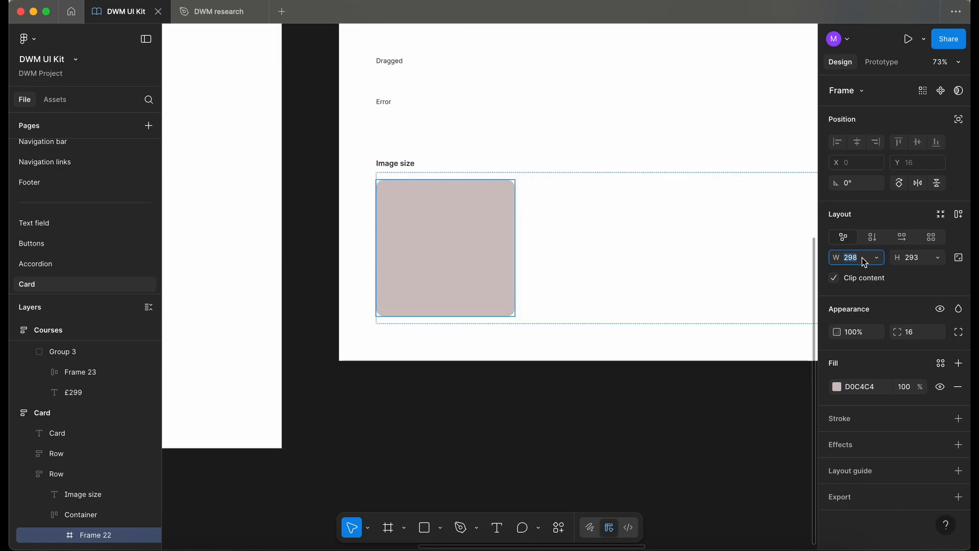
type("300")
key("Return")
key("Tab")
key("Up")
key("Up")
key("Up")
key("Up")
key("Up")
key("Up")
key("Up")
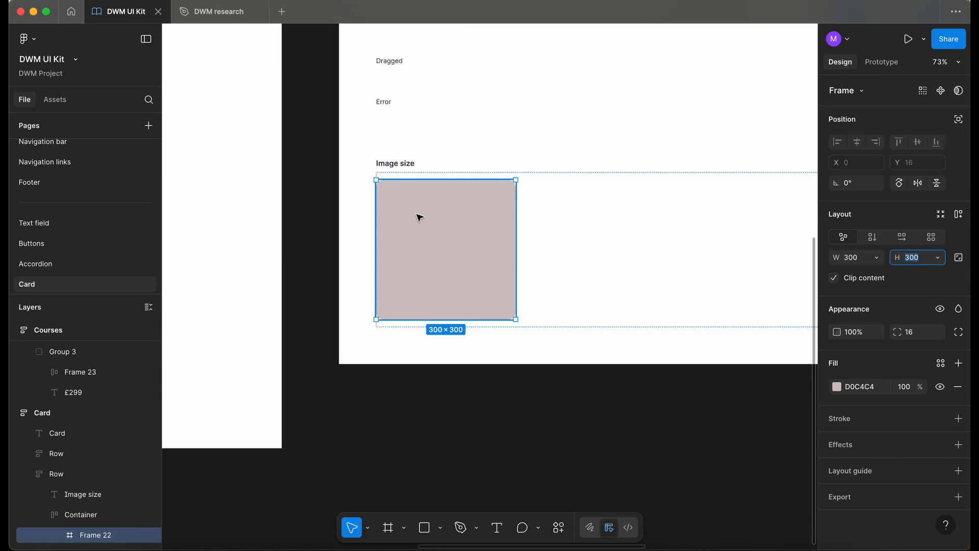
Duplicate the 300 x 300 image block inside the container
left_click(551, 209)
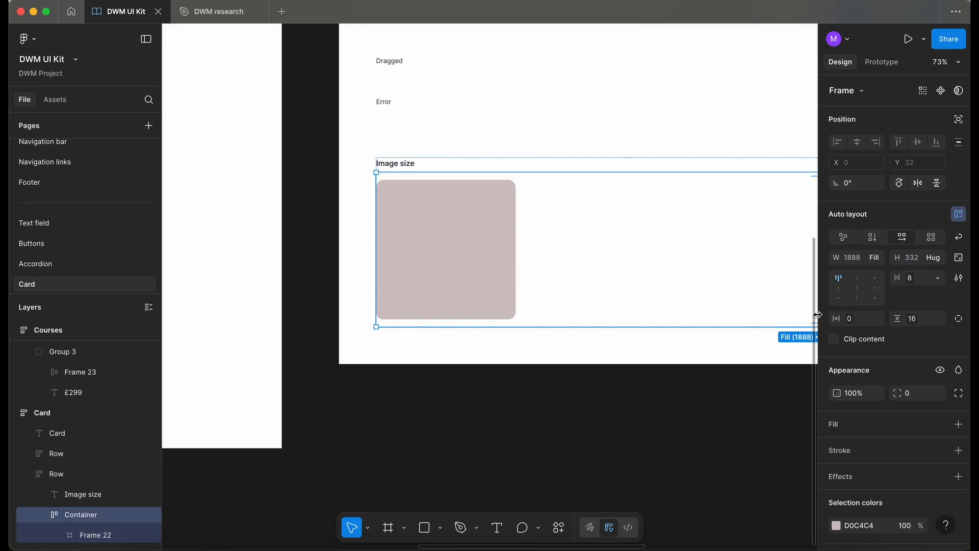
left_click(453, 257)
scroll(452, 257, "down", 1)
scroll(452, 258, "left", 5)
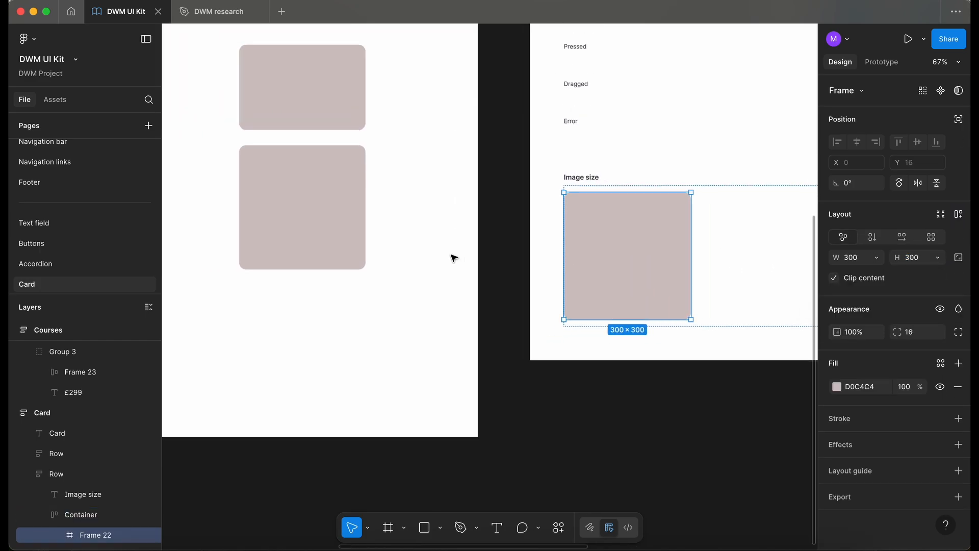
left_click(297, 68)
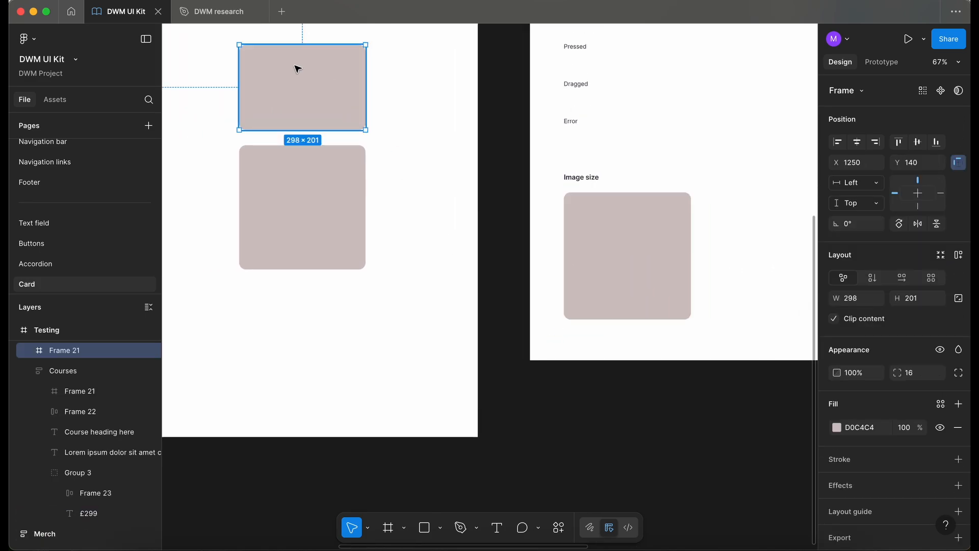
left_click(628, 271)
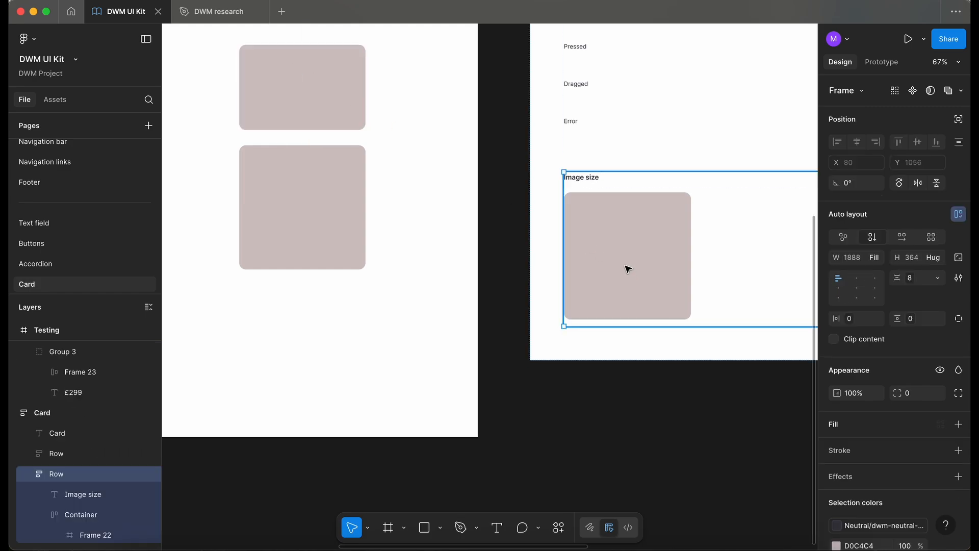
scroll(628, 269, "right", 3)
left_click(596, 263)
scroll(596, 263, "down", 2)
scroll(596, 263, "right", 3)
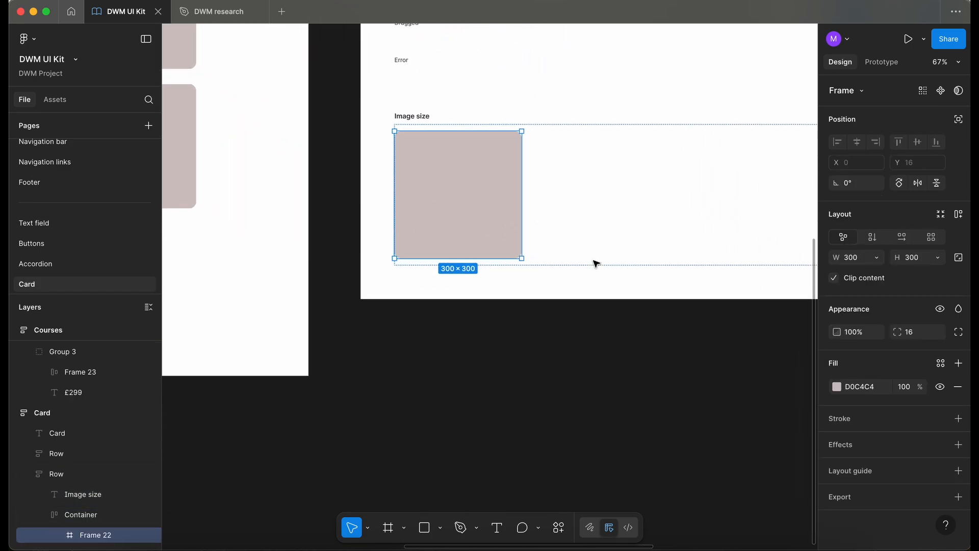
key("super+d")
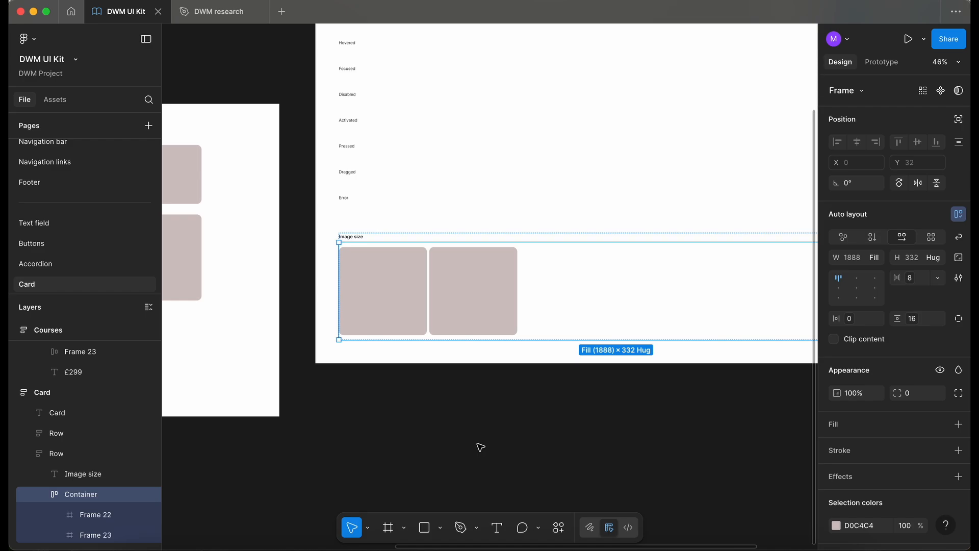
Switch the container's auto layout direction to vertical
scroll(481, 447, "down", 2)
left_click(875, 240)
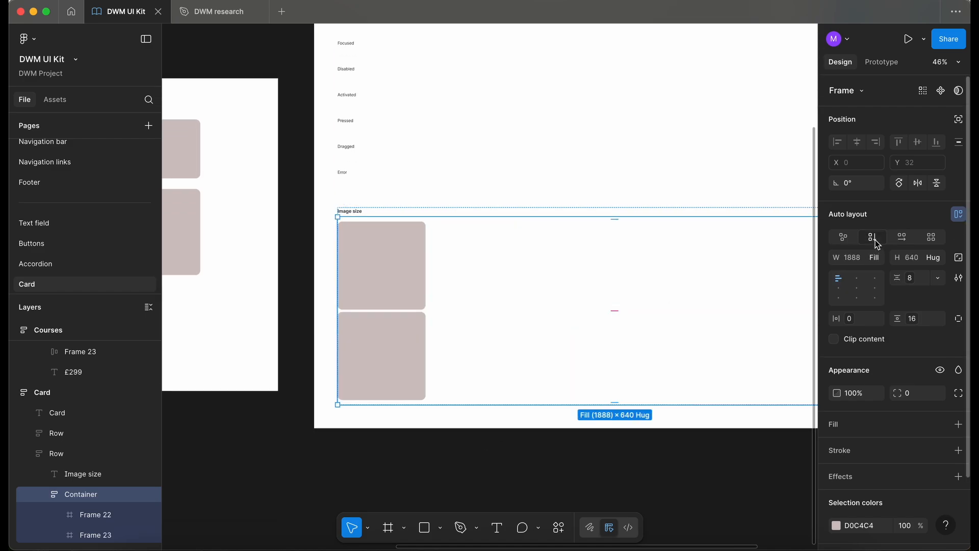
scroll(531, 387, "down", 1)
scroll(531, 387, "right", 1)
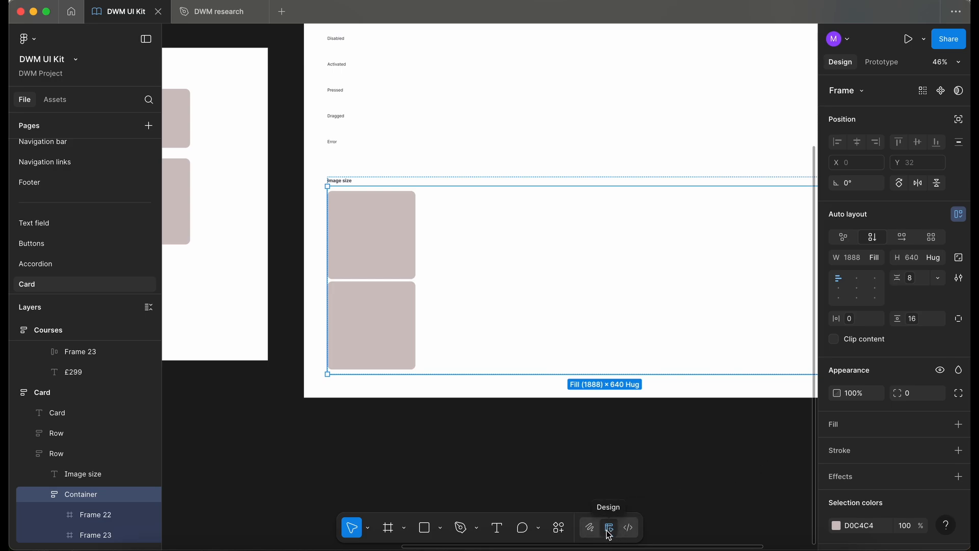
scroll(544, 429, "down", 2)
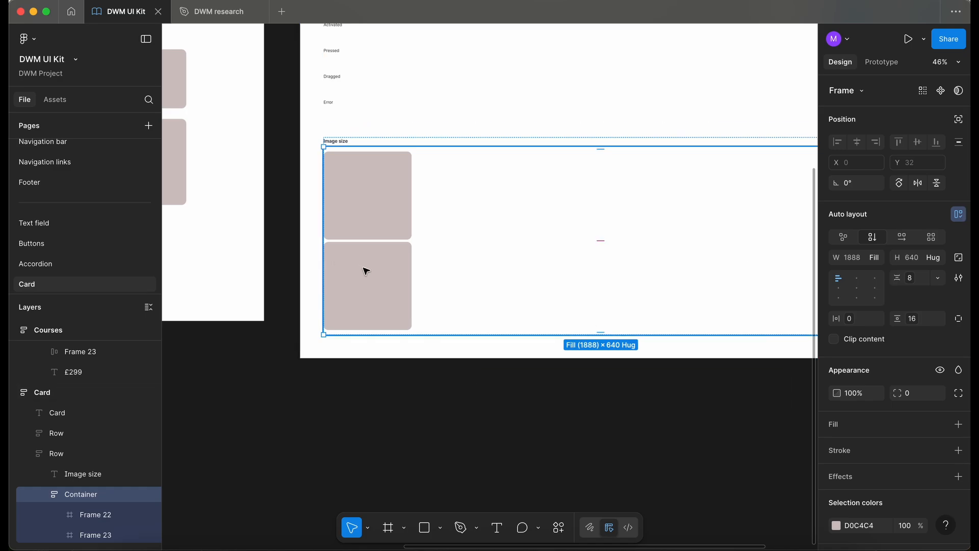
Set the lower image block's height to 200
scroll(365, 271, "up", 5)
left_click(459, 339)
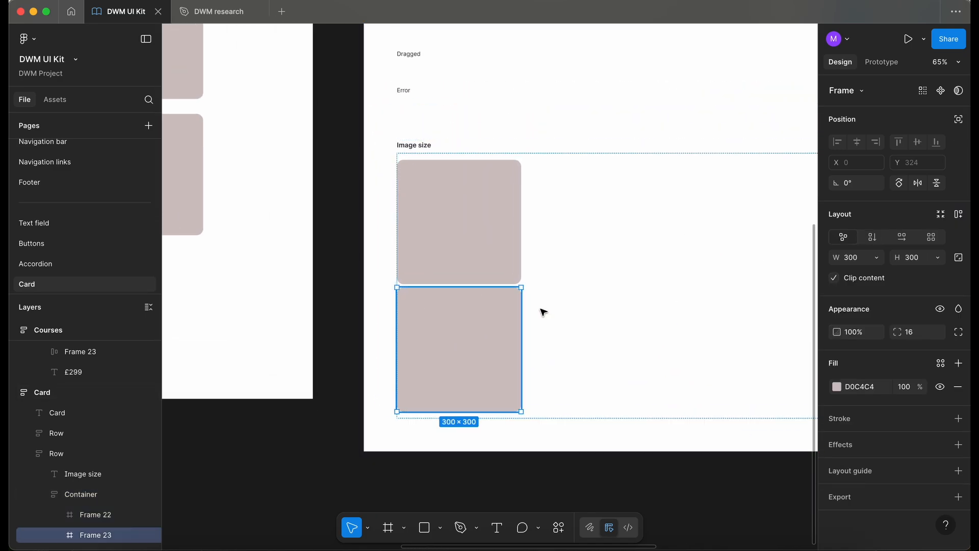
type("200")
key("Return")
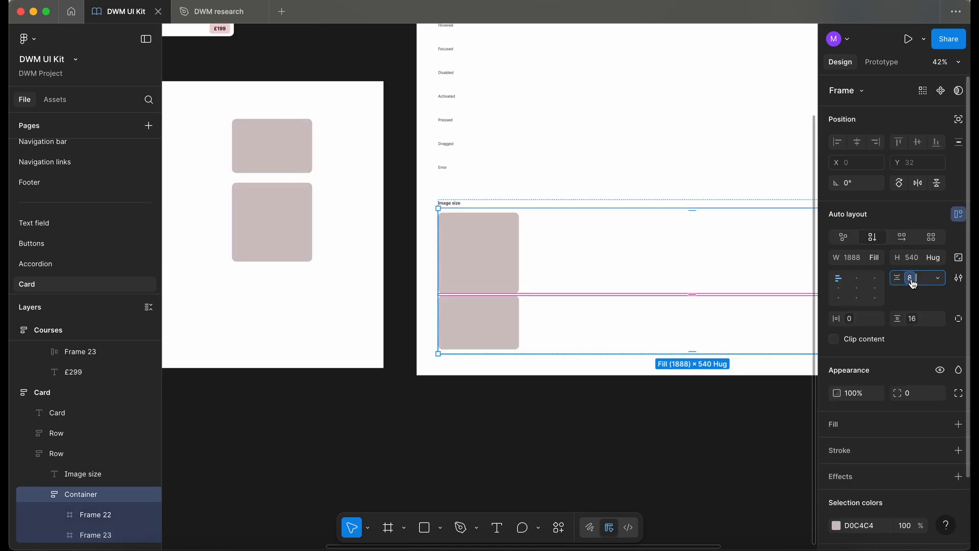
Change the container's item spacing using a spacing token from the list
left_click(912, 278)
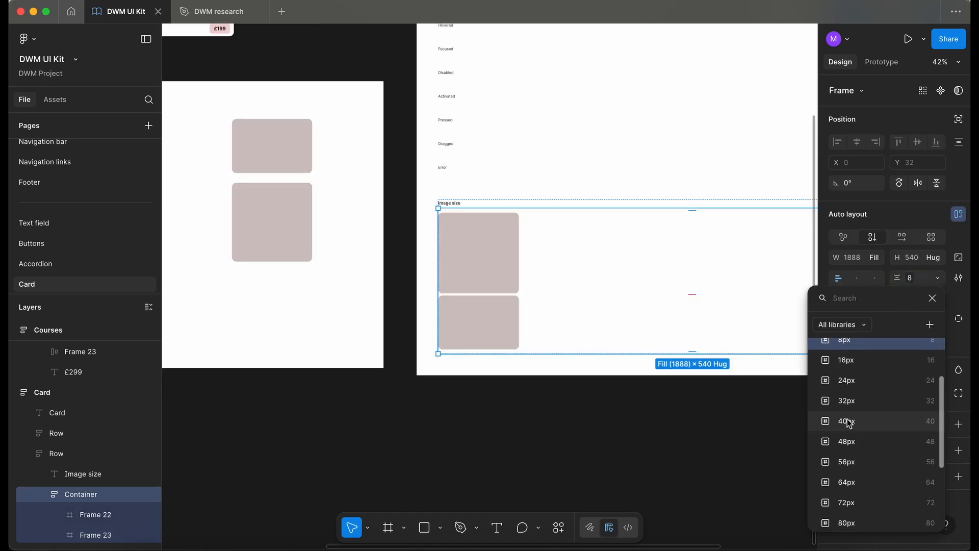
left_click(496, 469)
left_click(496, 468)
scroll(496, 468, "left", 3)
scroll(497, 468, "down", 2)
scroll(496, 469, "up", 2)
Rename the two image frames Large and Small
double_click(97, 514)
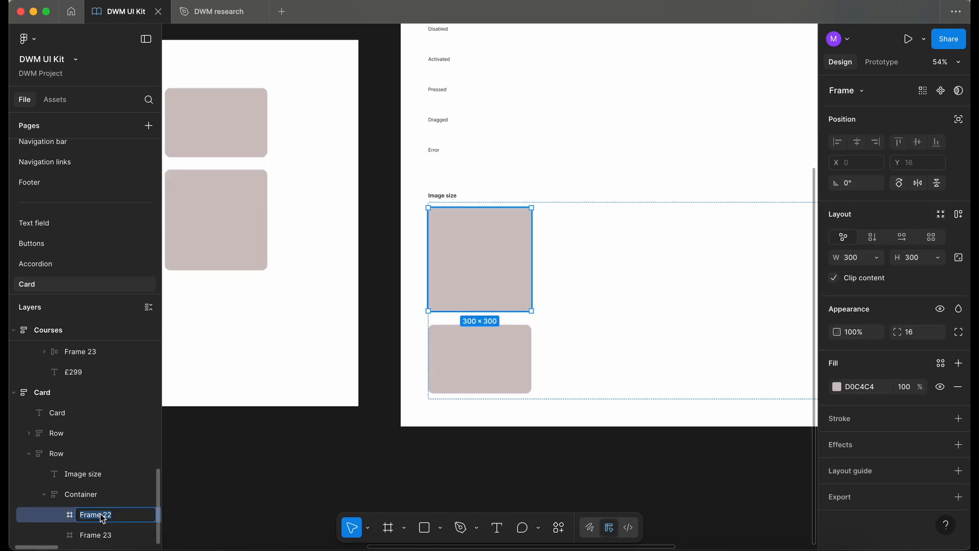
type("arge")
left_click(100, 537)
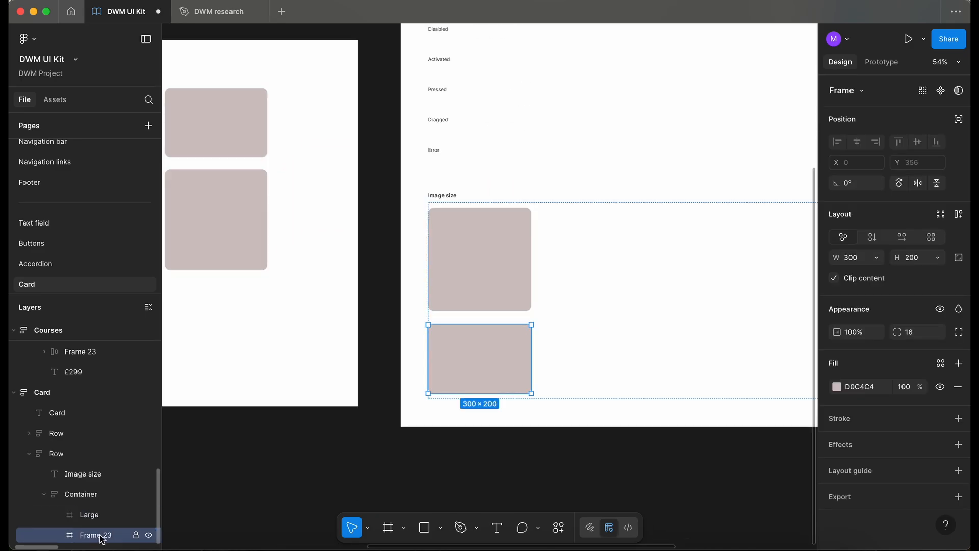
double_click(102, 536)
type("Small")
Turn the Large and Small frames into components and combine them as variants
left_click(485, 269, "shift")
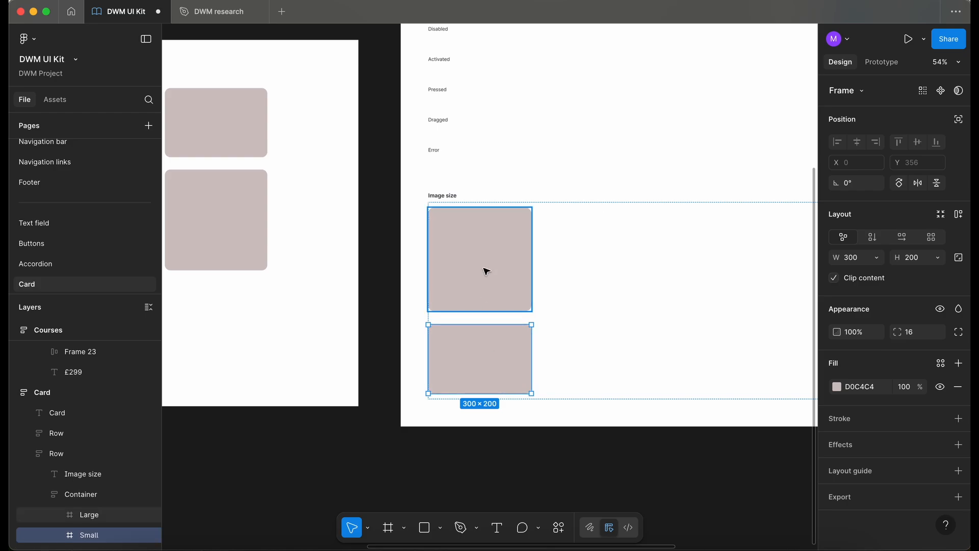
left_click(944, 92)
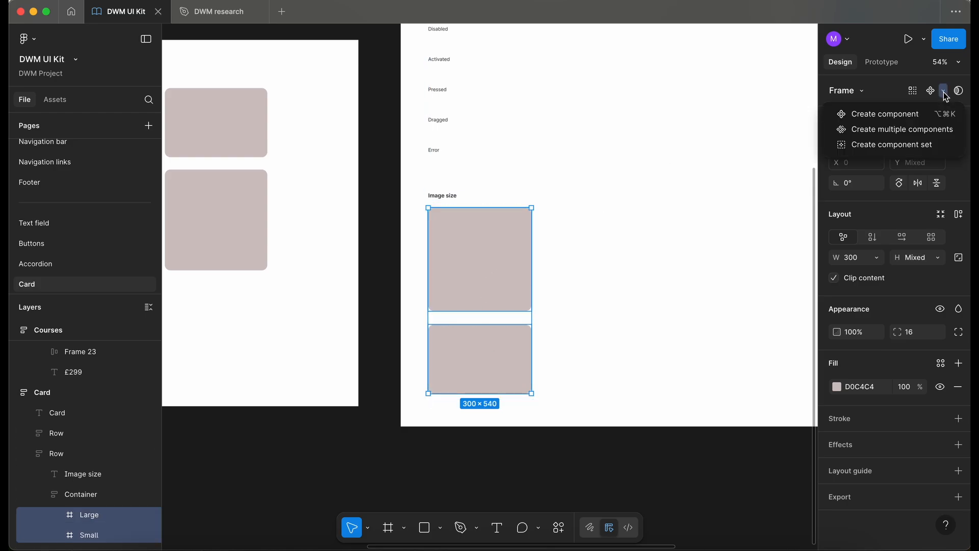
left_click(935, 125)
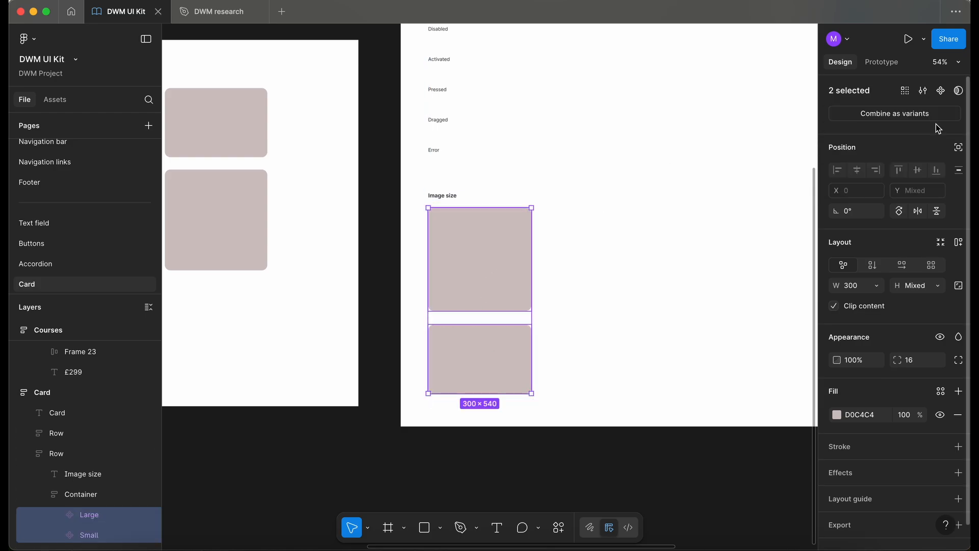
left_click(922, 118)
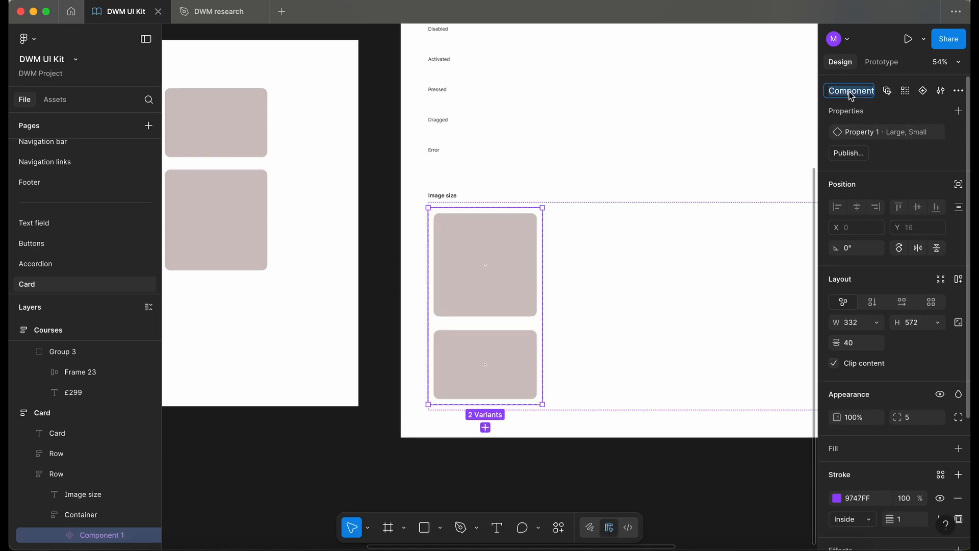
Name the new component set _Image
key("BackSpace")
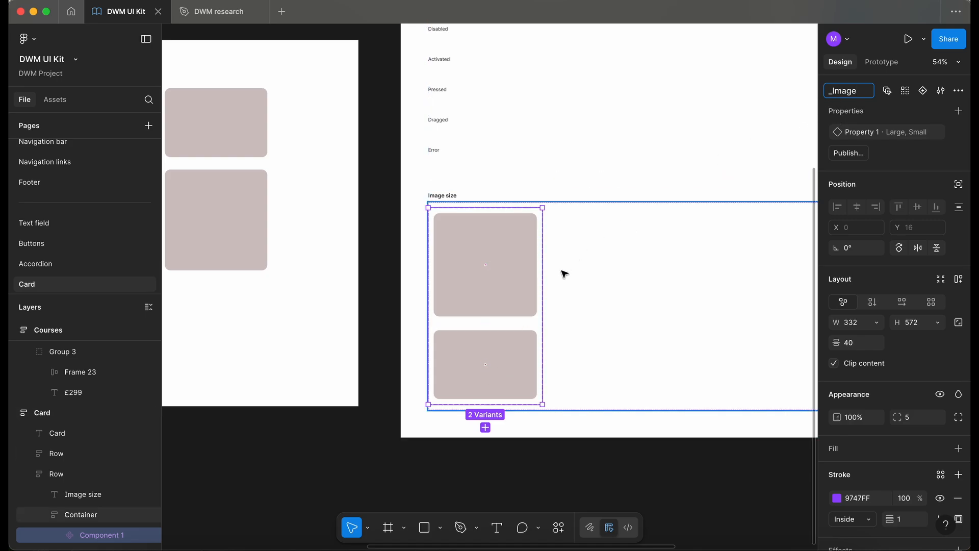
scroll(430, 356, "up", 5)
scroll(430, 356, "right", 2)
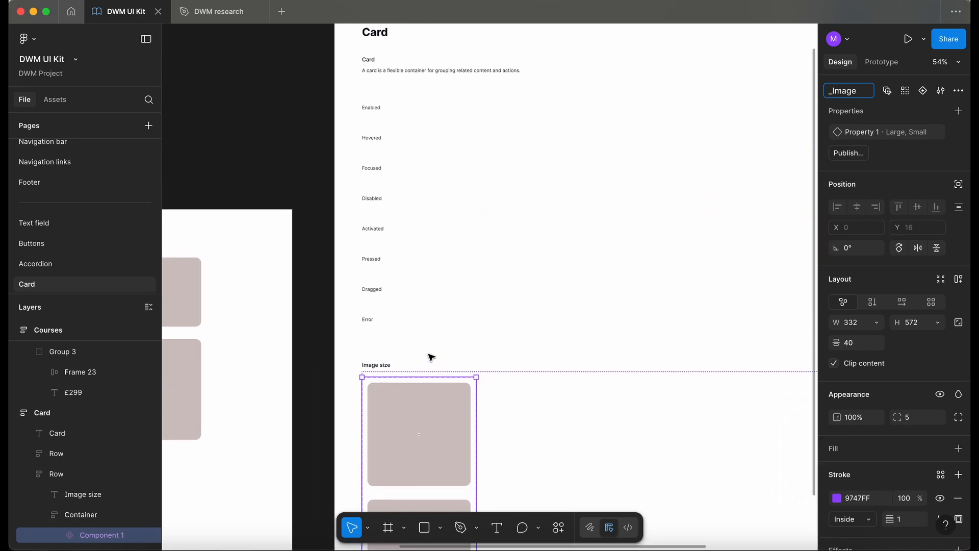
Rename the variant property to Size
scroll(401, 248, "down", 5)
scroll(400, 249, "left", 2)
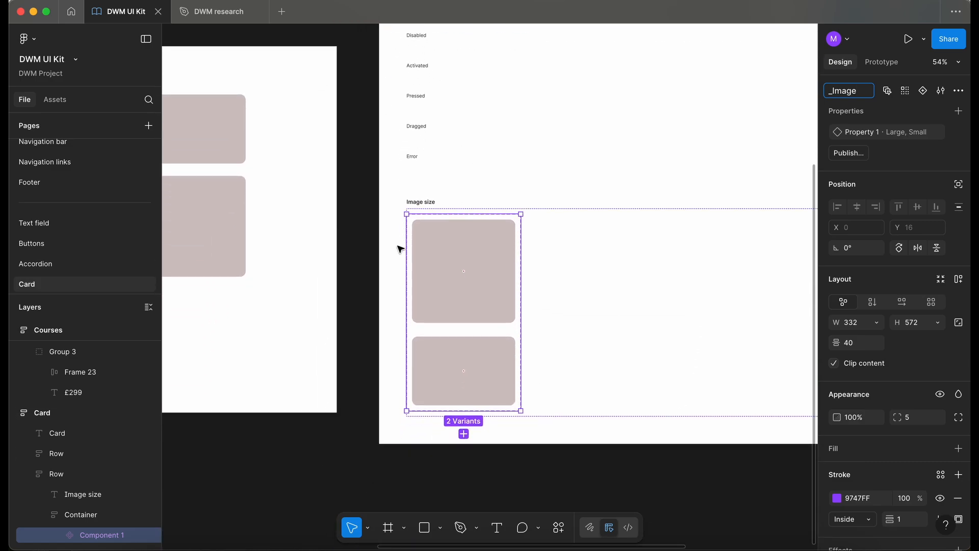
double_click(880, 134)
type("Siz")
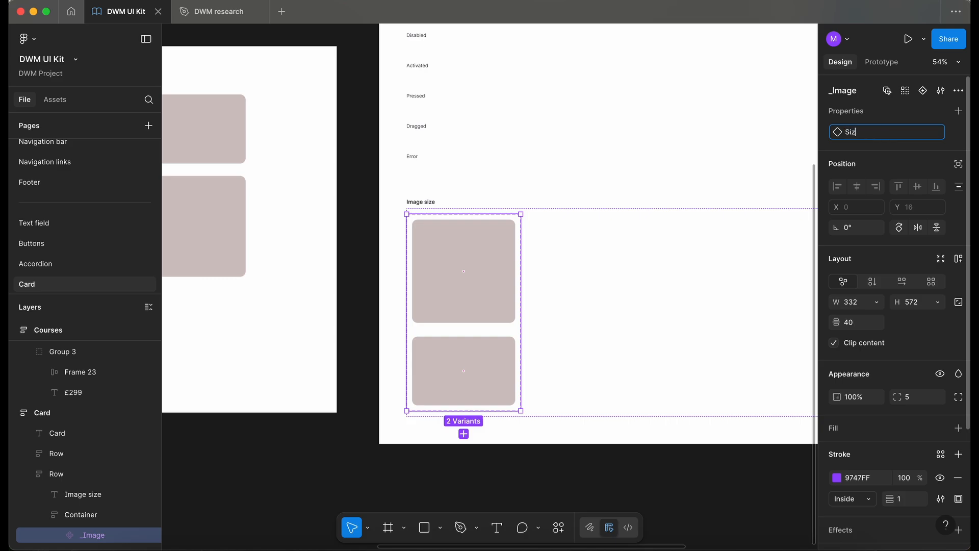
type("e")
key("Return")
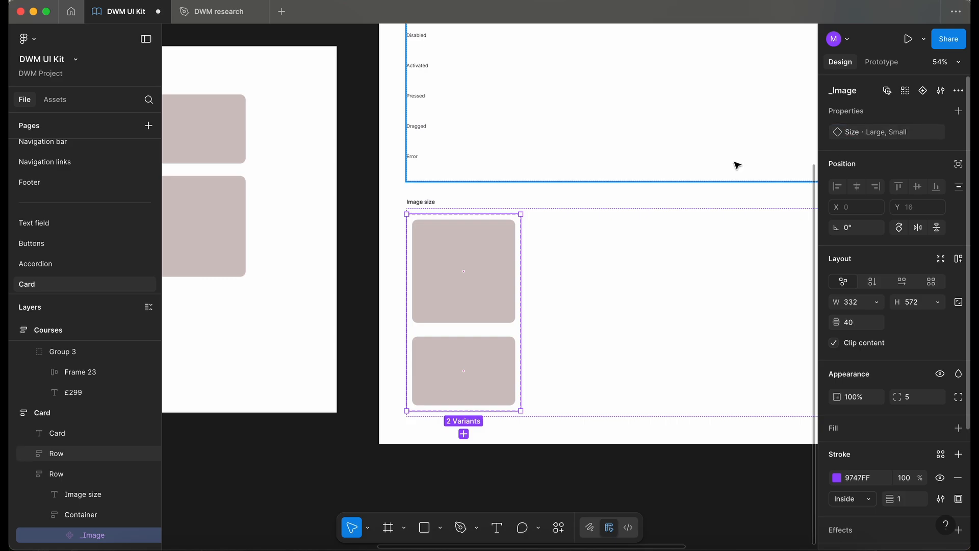
Fill the Large and Small image variants with a dwm-neutral colour style from the library
scroll(452, 310, "down", 2)
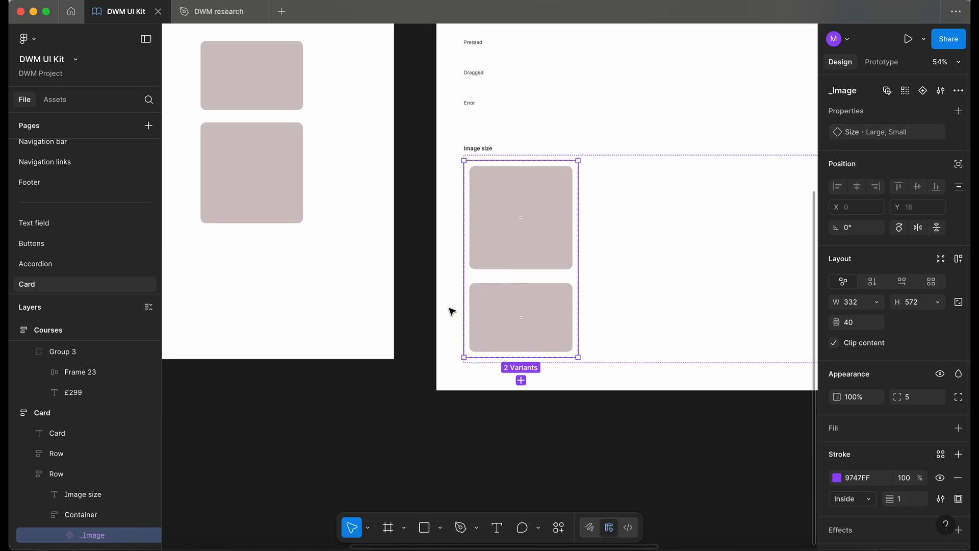
key("Return")
left_click(941, 408)
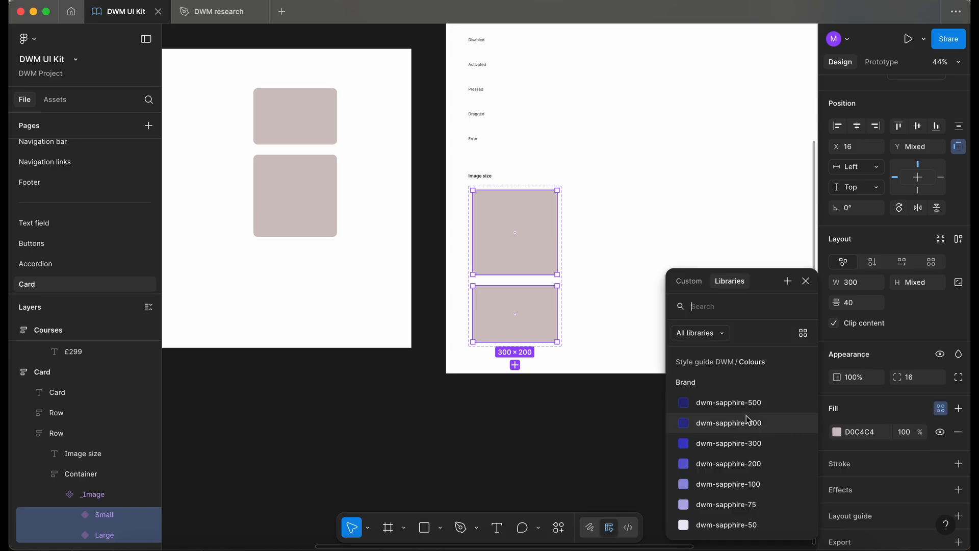
scroll(760, 423, "down", 1)
type("ne")
scroll(760, 489, "down", 2)
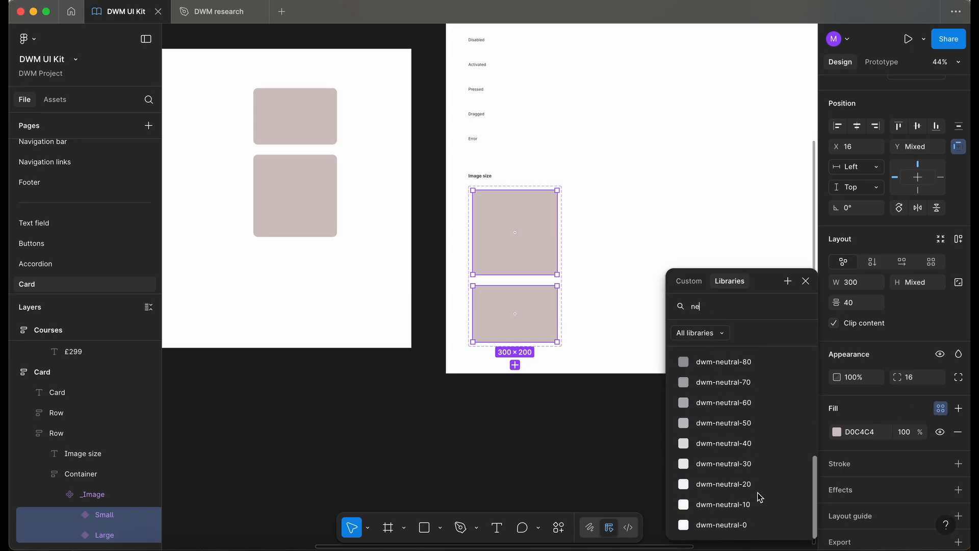
key("Escape")
left_click(546, 417)
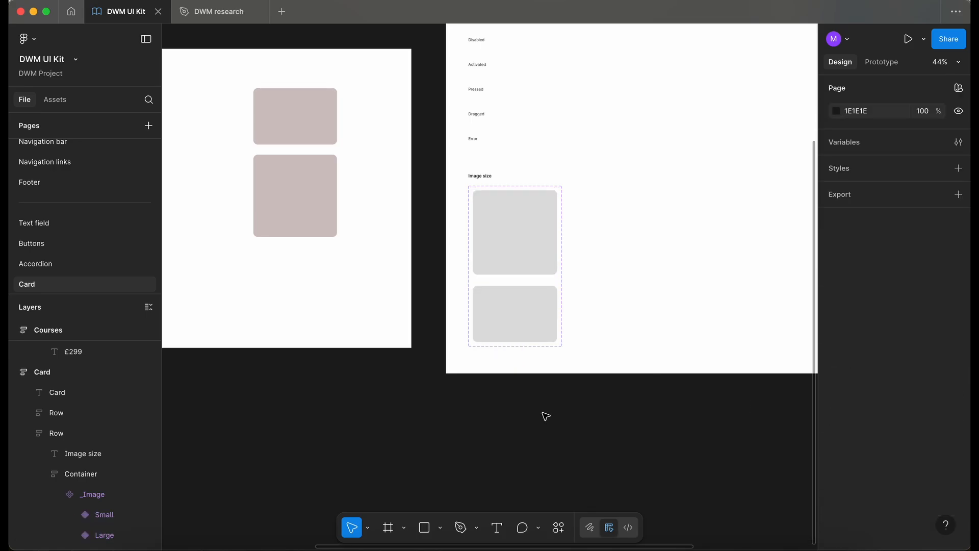
Duplicate the course card in the Testing frame, placing the copy to its right
scroll(546, 416, "up", 3)
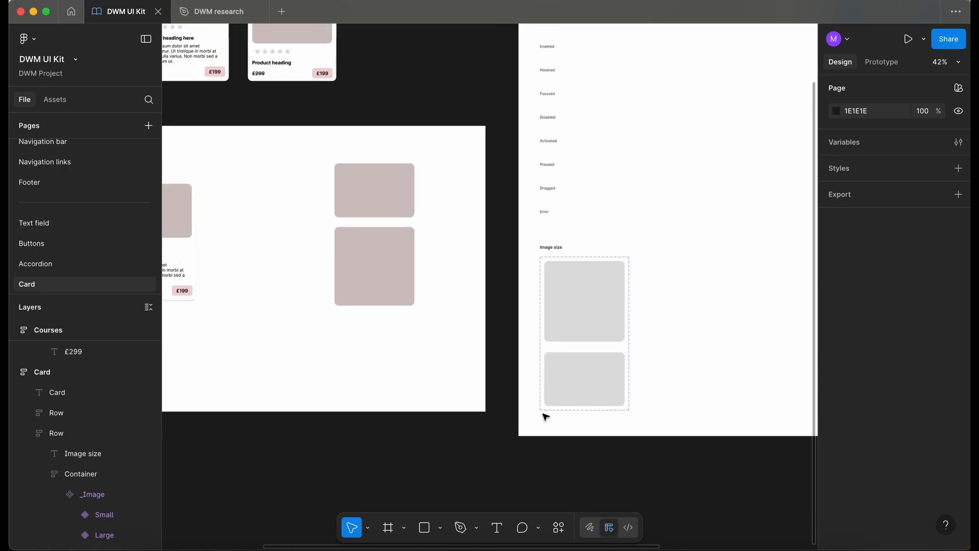
scroll(464, 292, "up", 2)
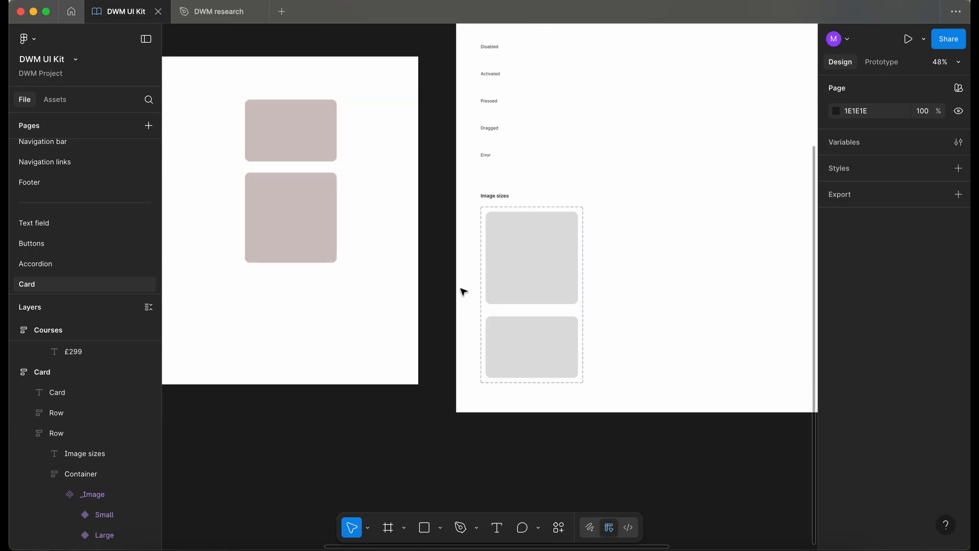
scroll(463, 292, "down", 3)
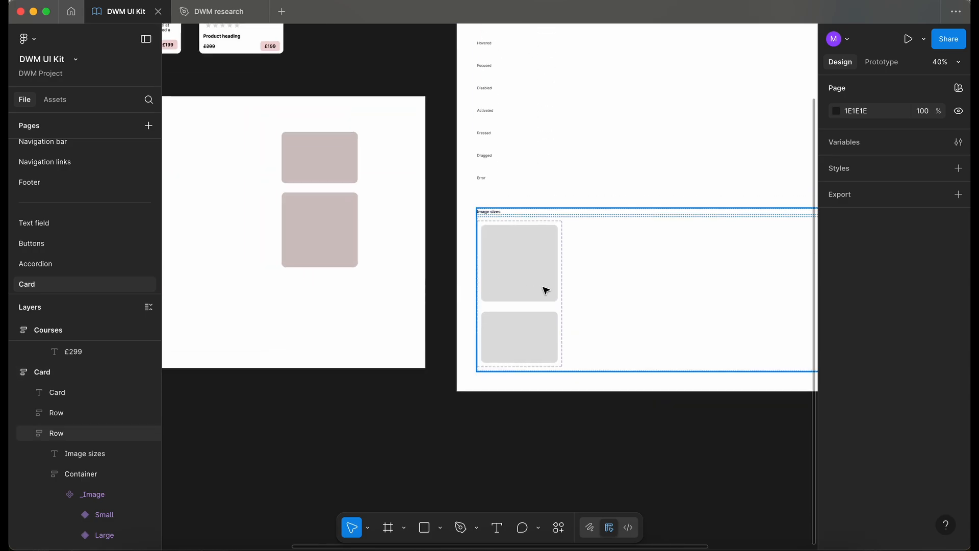
scroll(540, 285, "left", 10)
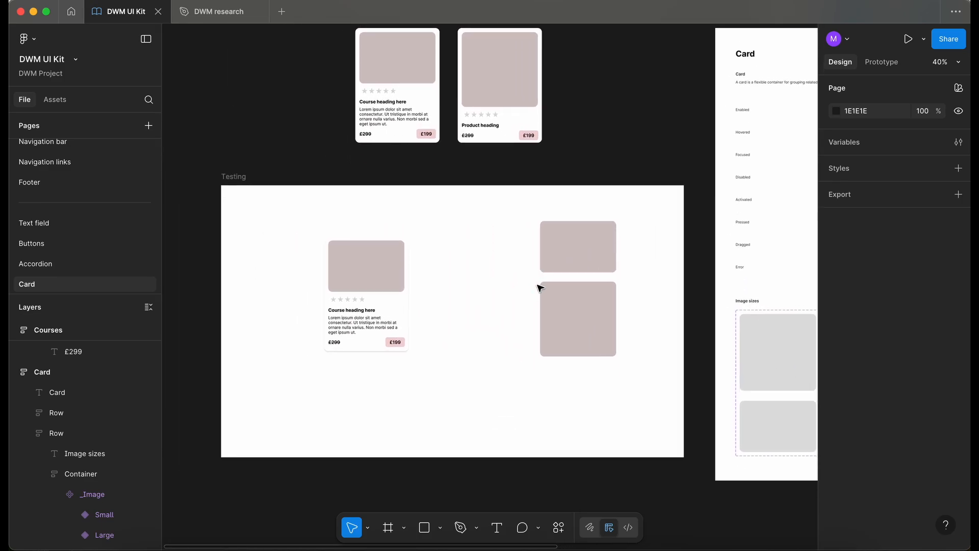
left_click(301, 285)
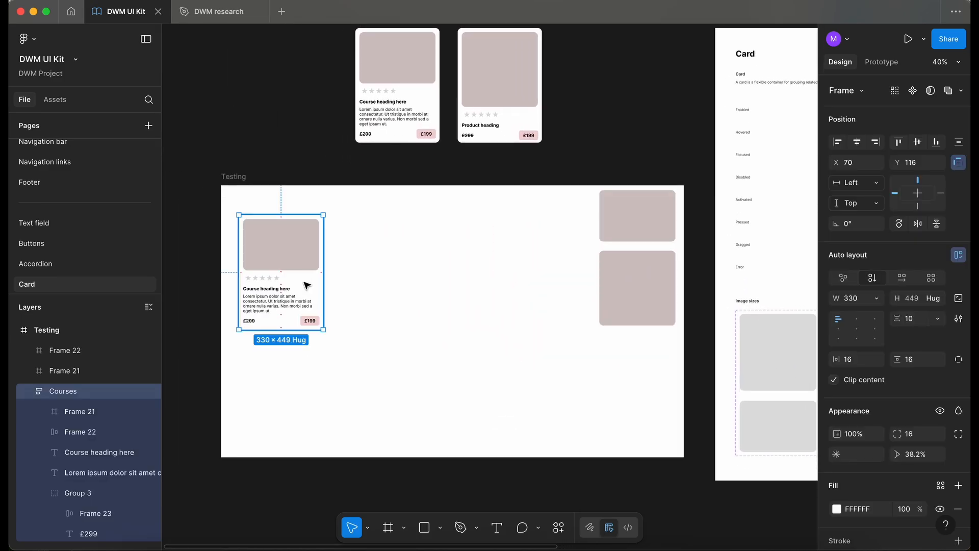
left_click_drag(309, 284, 431, 285)
key("shift+2")
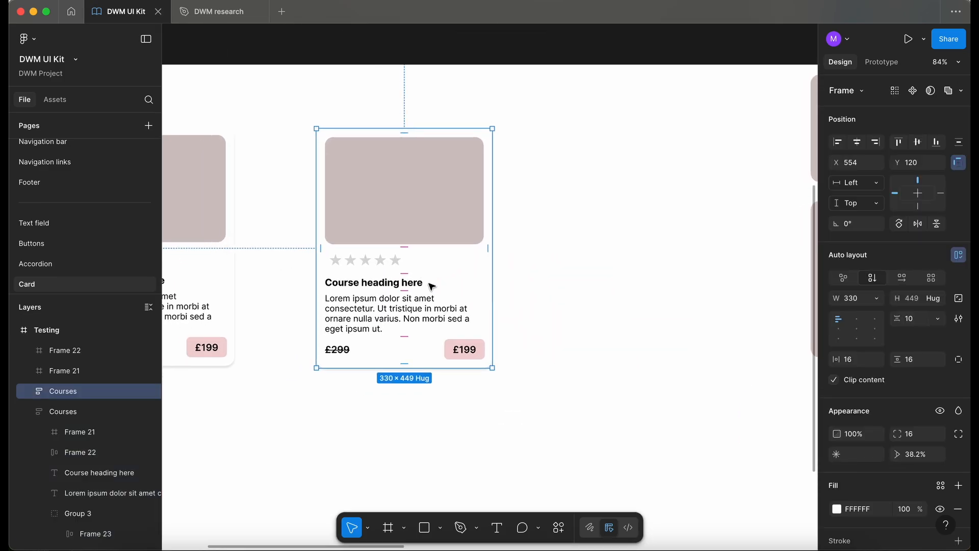
Replace the copied card's image frame with a pasted Small _Image instance placed at the top of the card
left_click(28, 391)
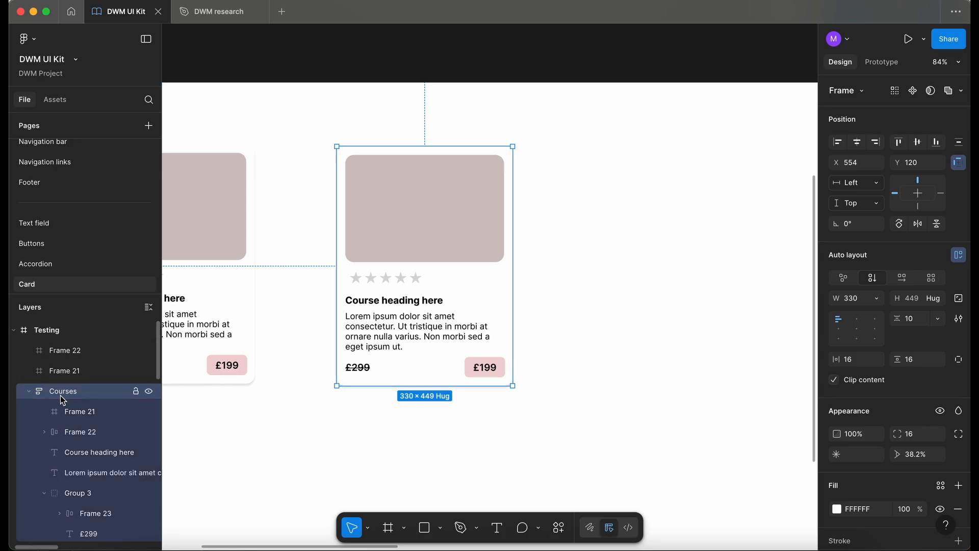
scroll(343, 229, "down", 5)
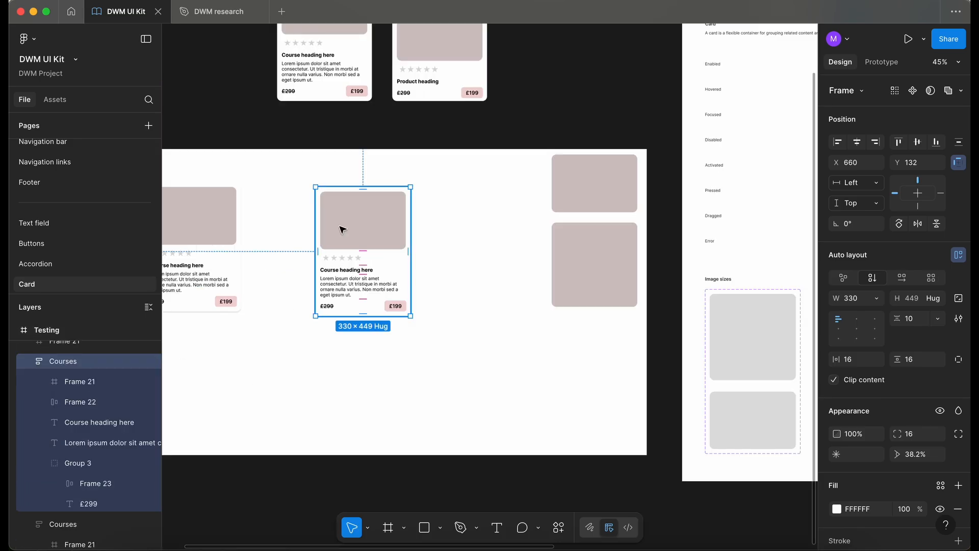
double_click(343, 230)
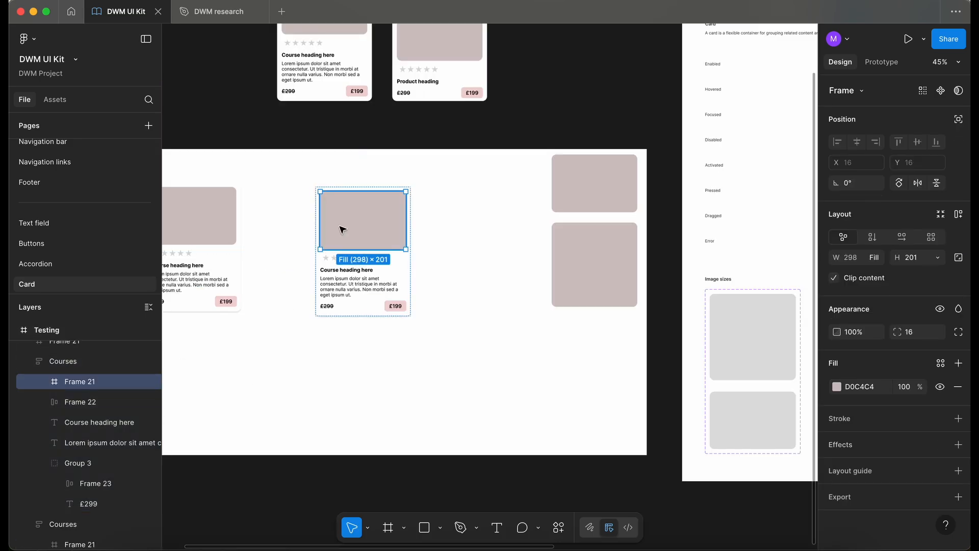
left_click(753, 426)
left_click(754, 425)
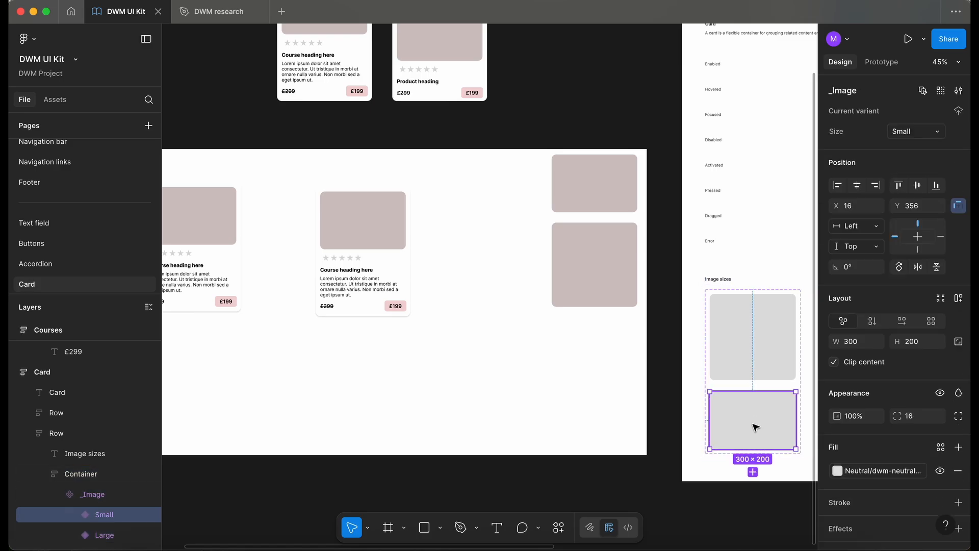
left_click(383, 231)
key("ctrl+v")
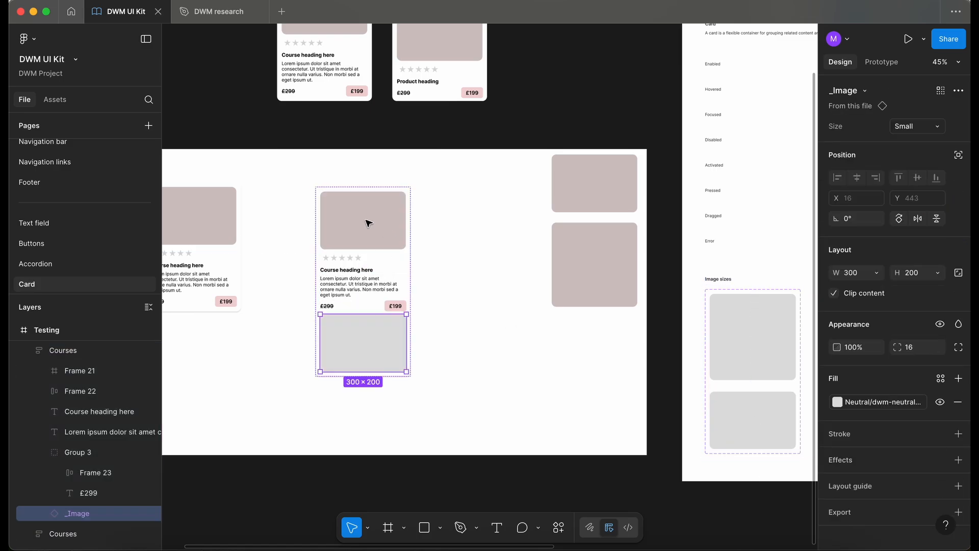
key("Up")
key("Up")
key("Up")
key("Up")
key("Up")
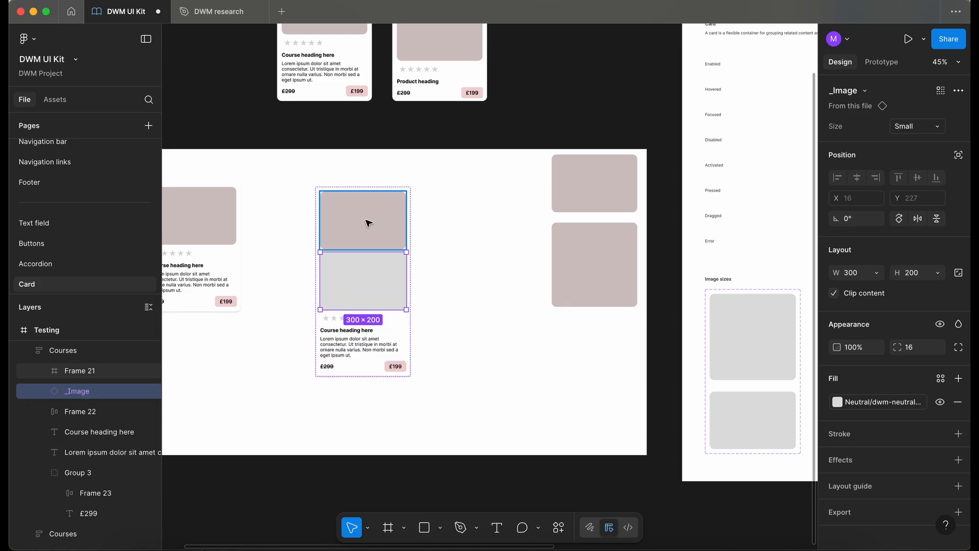
left_click(376, 297)
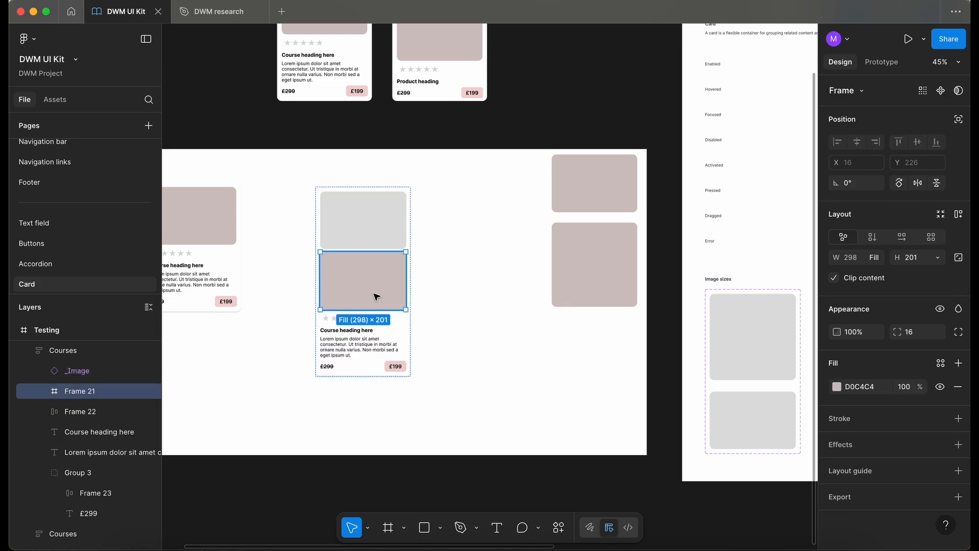
key("Delete")
Duplicate the Image sizes row on the documentation page
left_click(340, 259)
scroll(345, 262, "up", 3)
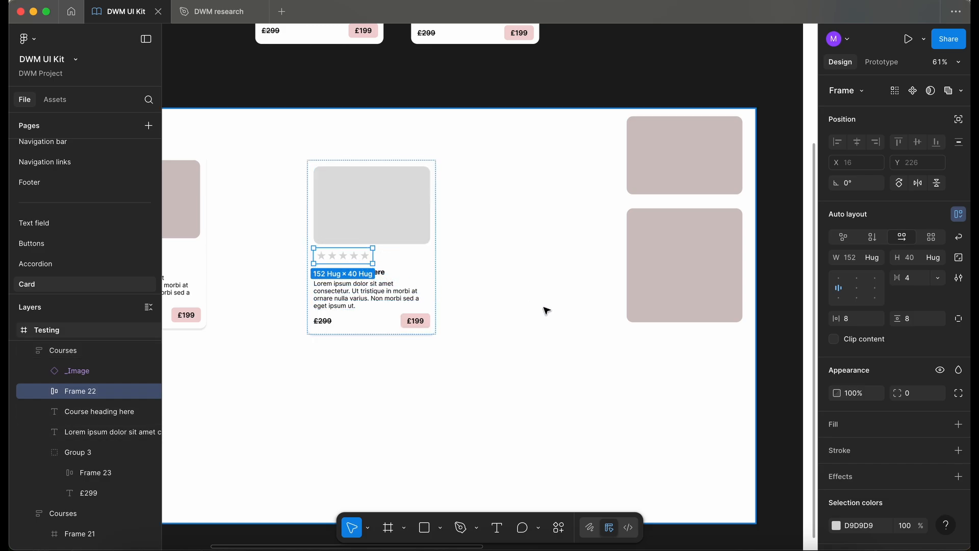
scroll(546, 309, "right", 10)
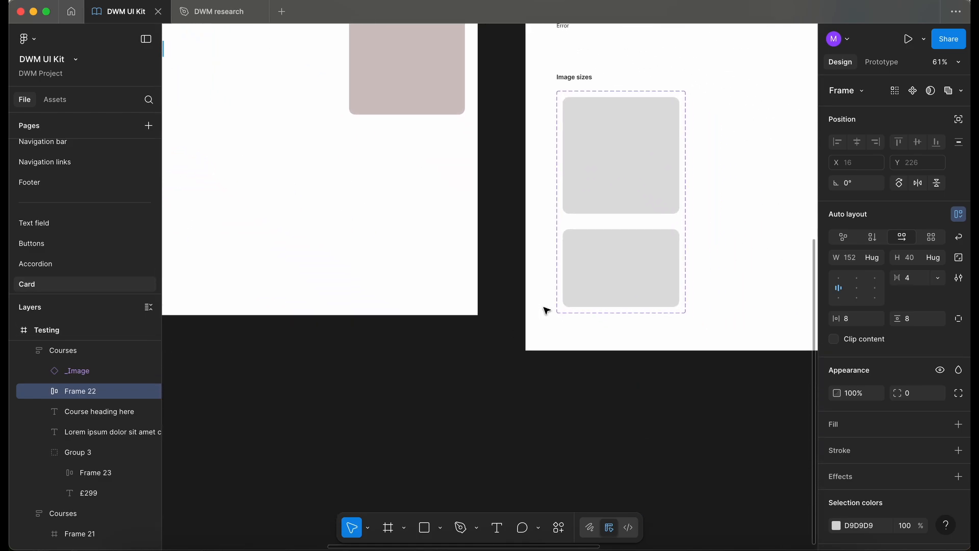
scroll(546, 309, "down", 2)
left_click(514, 267)
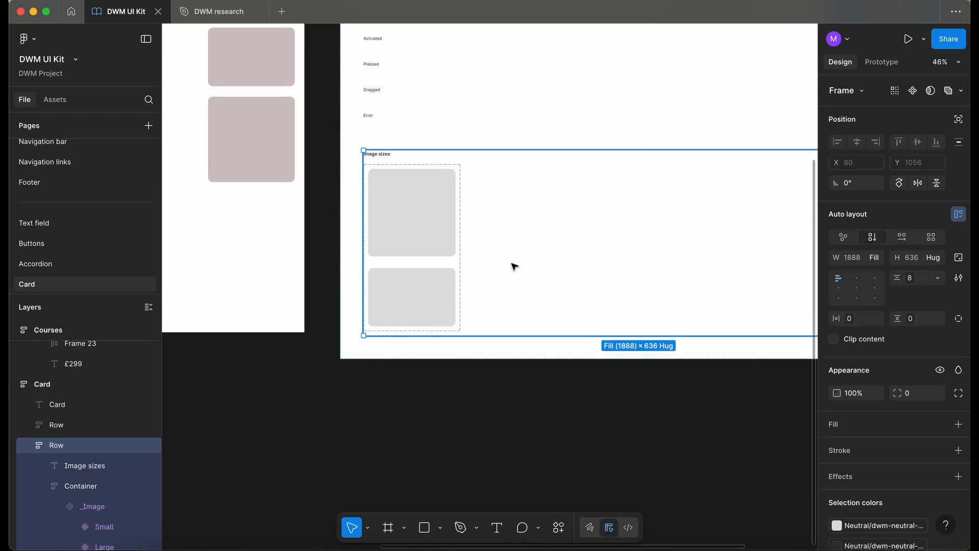
key("super+d")
Rename the duplicated row's heading to Reviews
scroll(514, 266, "down", 1)
scroll(515, 267, "left", 1)
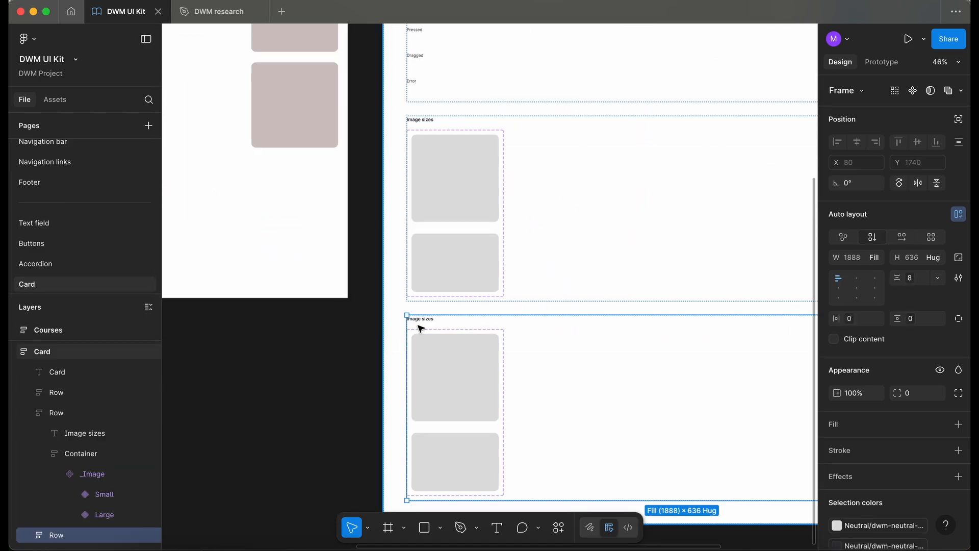
double_click(424, 320)
type("reviews")
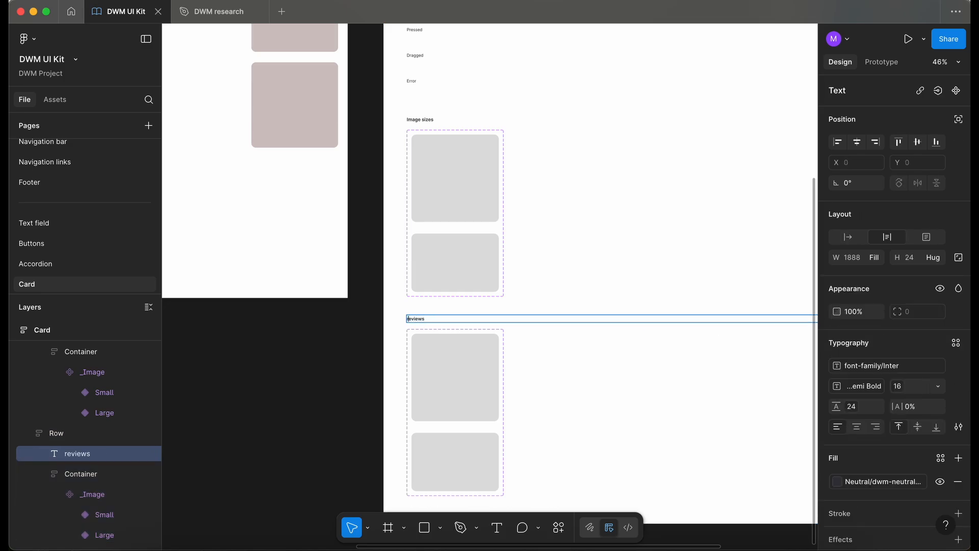
key("BackSpace")
type("R")
left_click(616, 436)
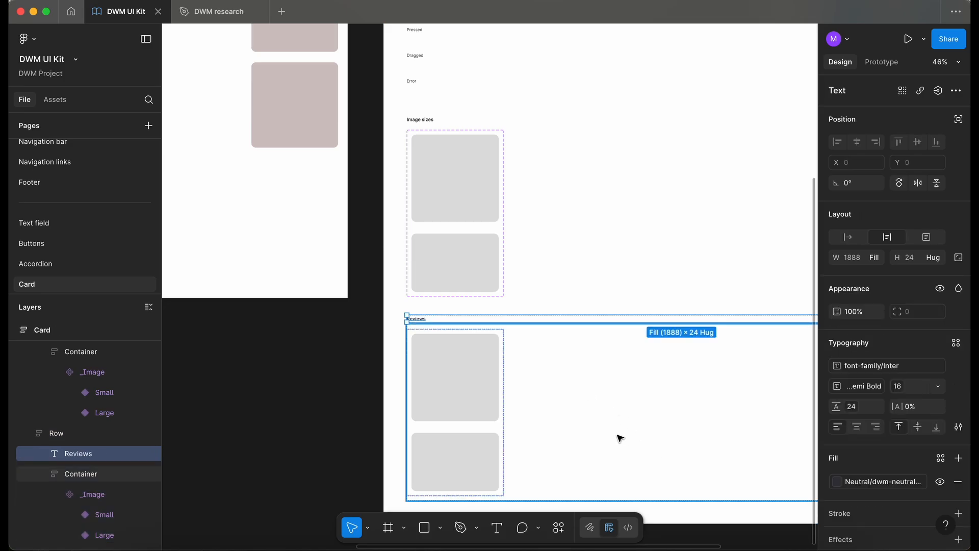
Delete the image variants from the Reviews row's container
left_click(491, 387)
left_click(492, 390)
key("Delete")
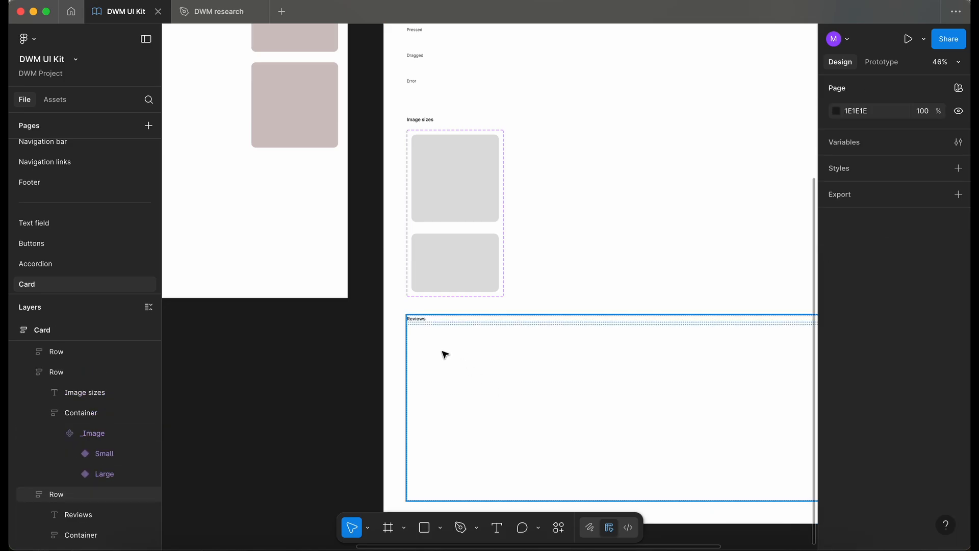
Paste the star rating frame into the Reviews row's container
left_click(445, 354)
left_click(438, 354)
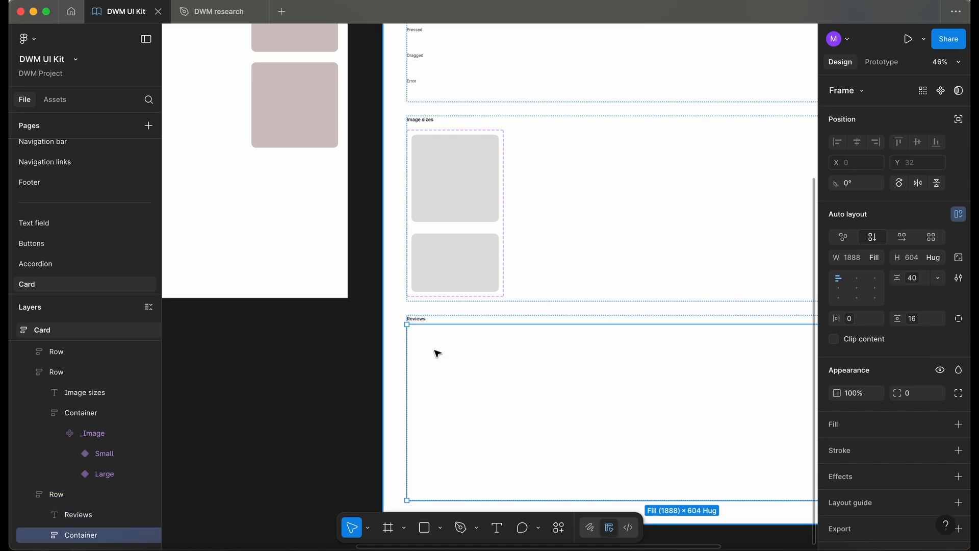
key("ctrl+v")
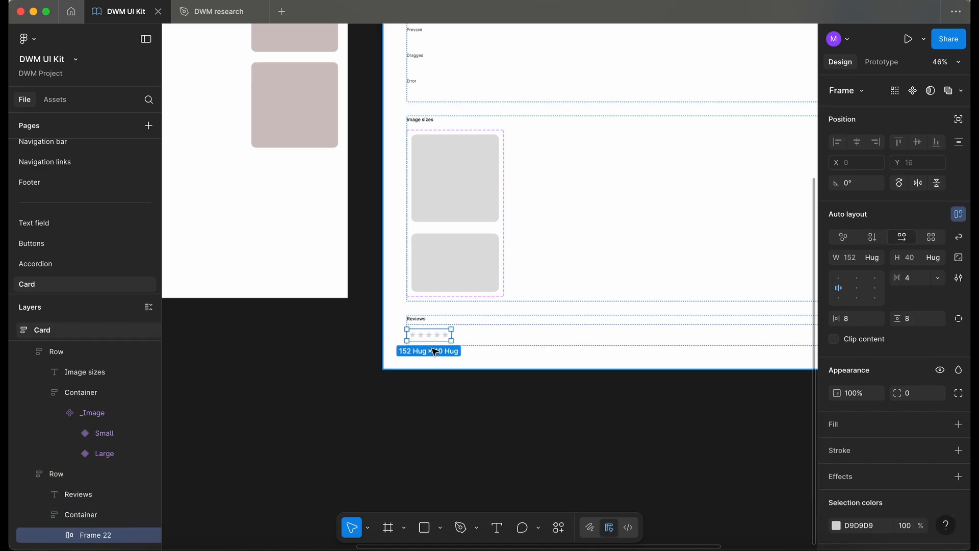
scroll(438, 353, "up", 5)
scroll(435, 352, "up", 5)
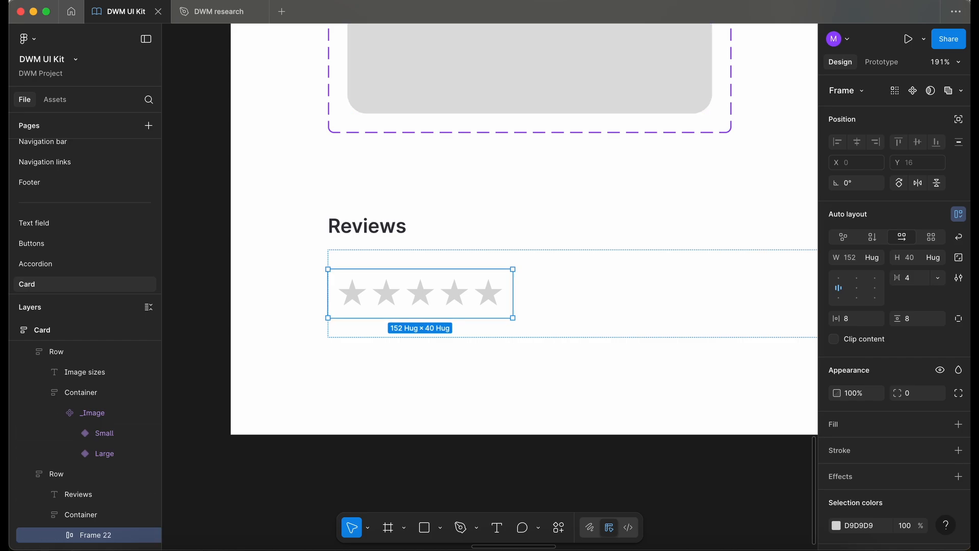
Rename the pasted star frame to No stars
left_click(60, 536)
scroll(107, 479, "down", 3)
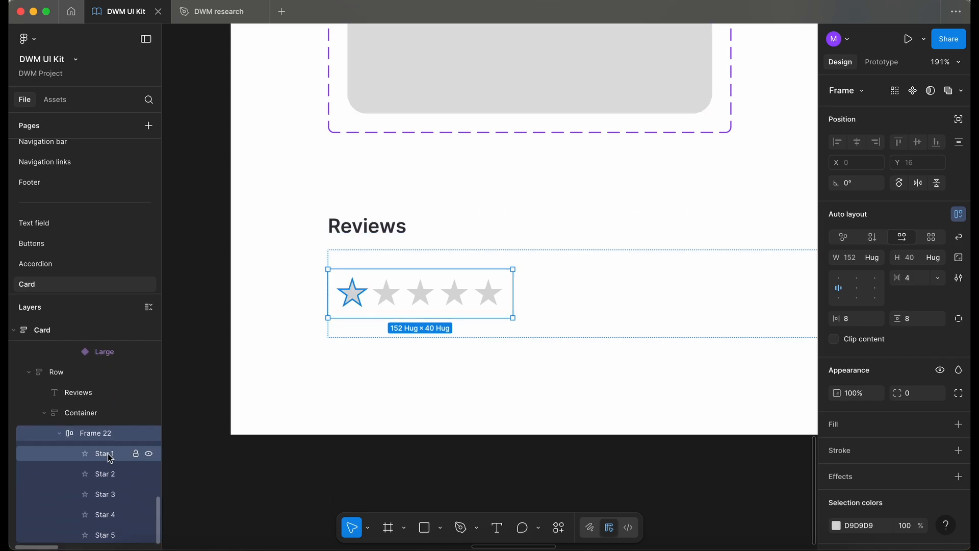
double_click(108, 437)
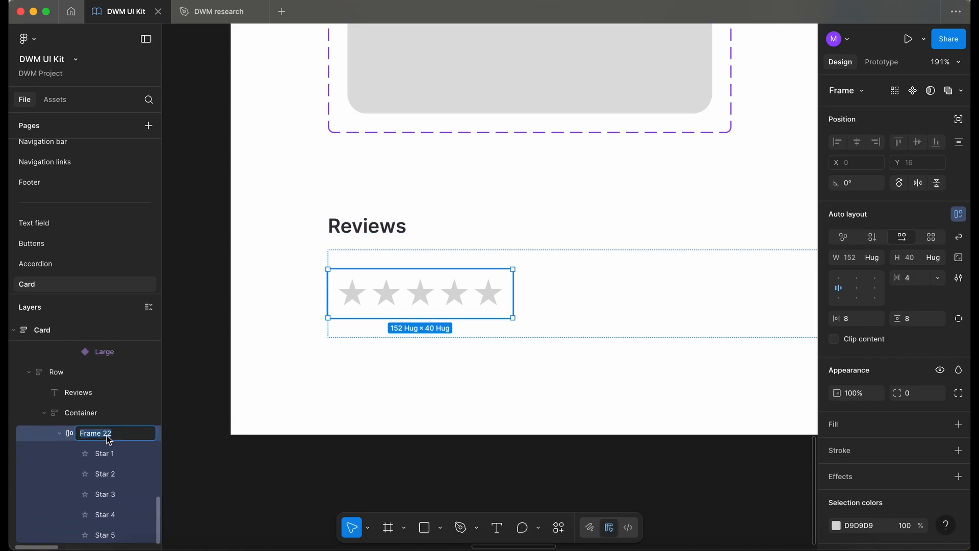
type("No stars")
Apply a dwm-neutral colour style to all five stars in the No stars frame
left_click(354, 299)
left_click(374, 293)
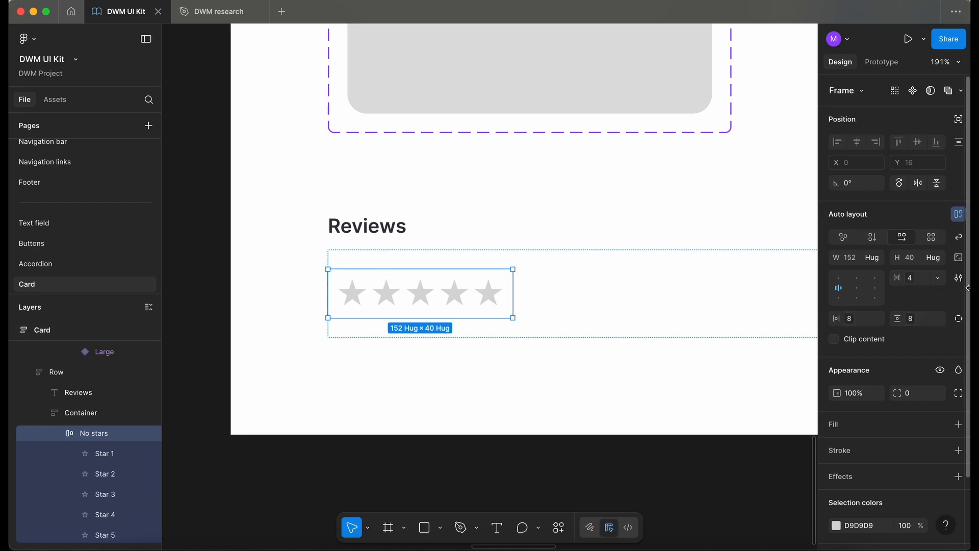
left_click(89, 454)
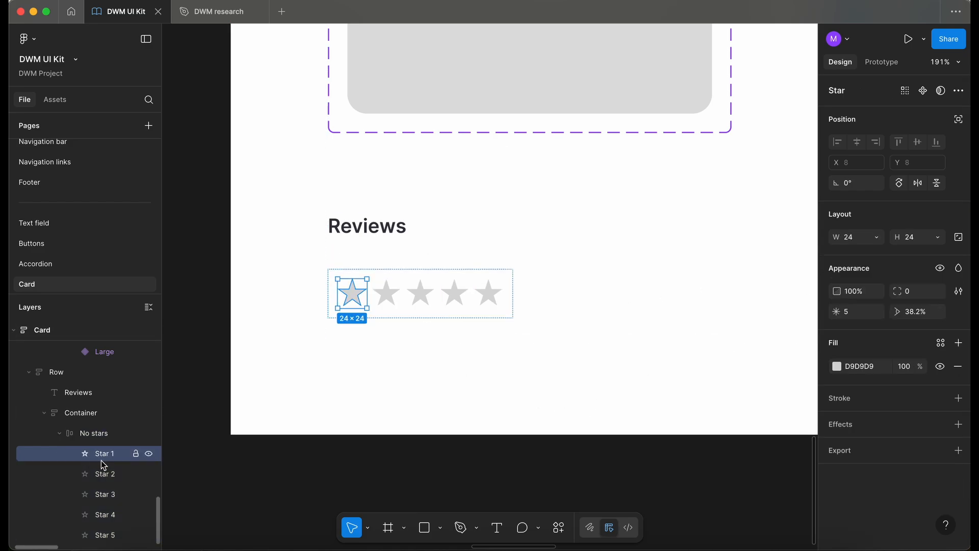
left_click(105, 535, "shift")
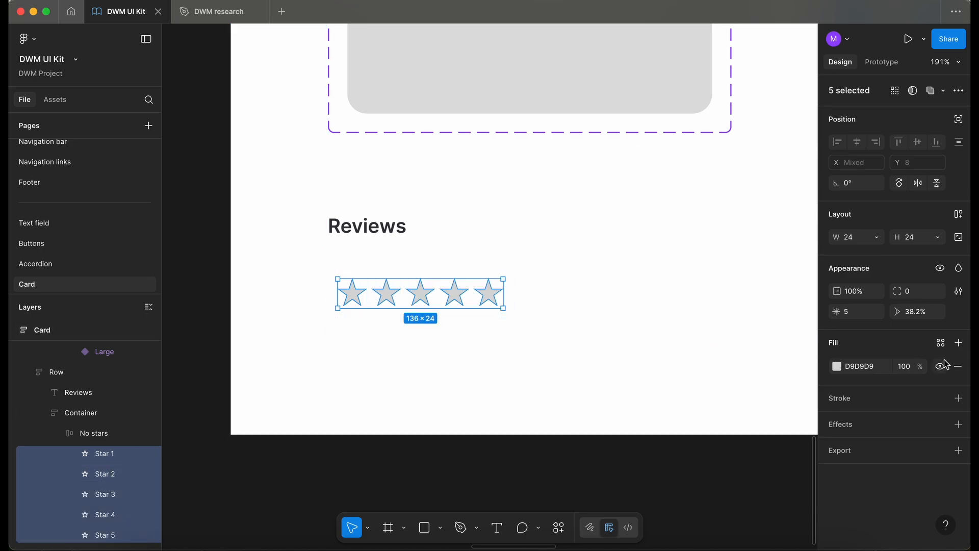
left_click(941, 342)
type("ne")
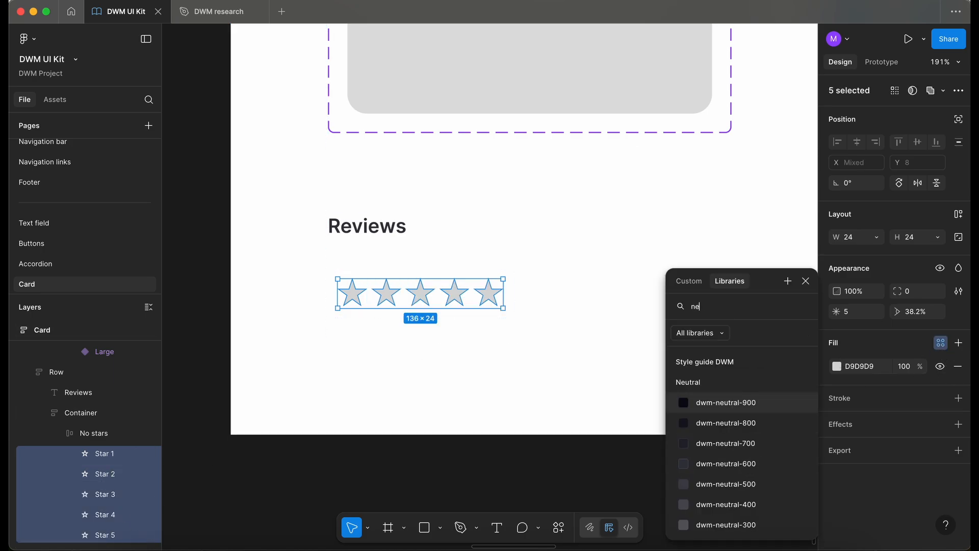
left_click(732, 483)
left_click(592, 480)
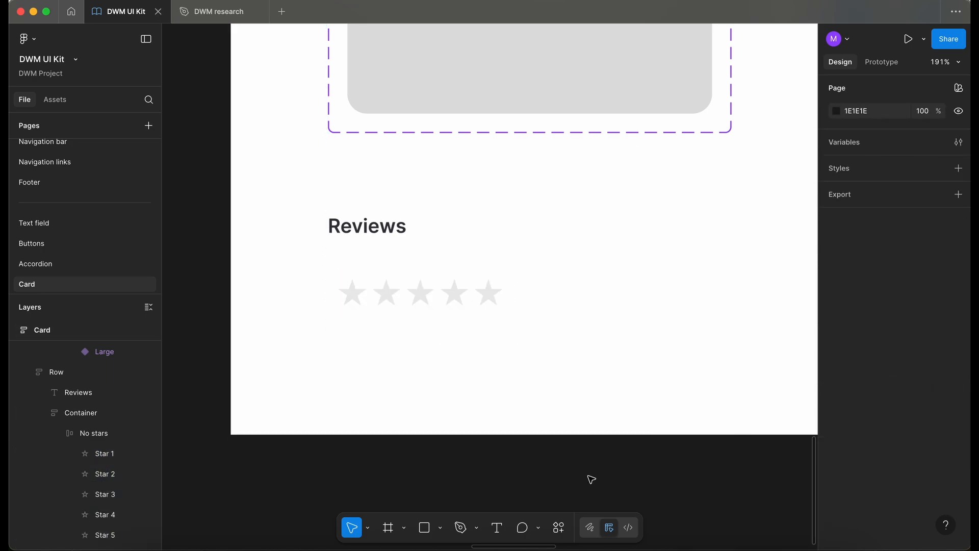
left_click(373, 301)
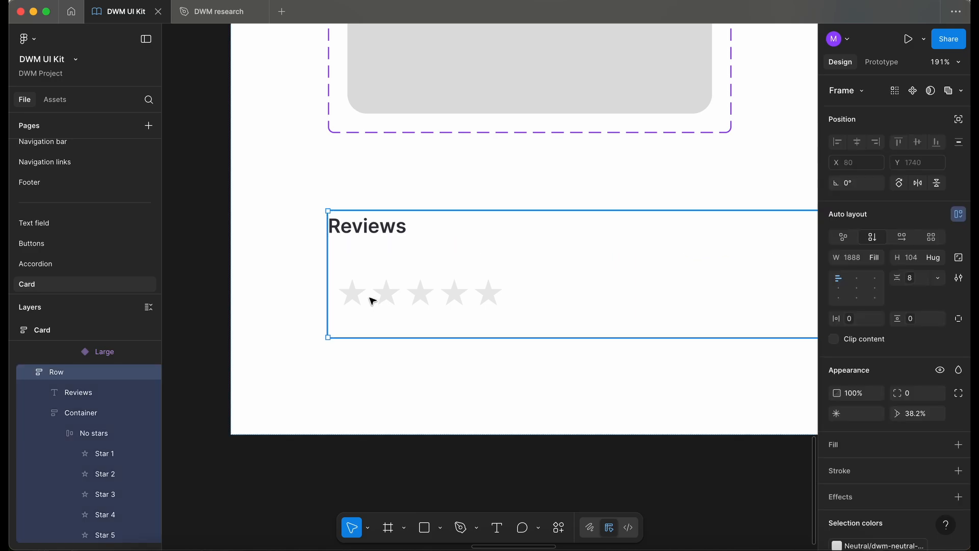
Duplicate the No stars frame inside the Reviews row's container
double_click(374, 301)
left_click(148, 307)
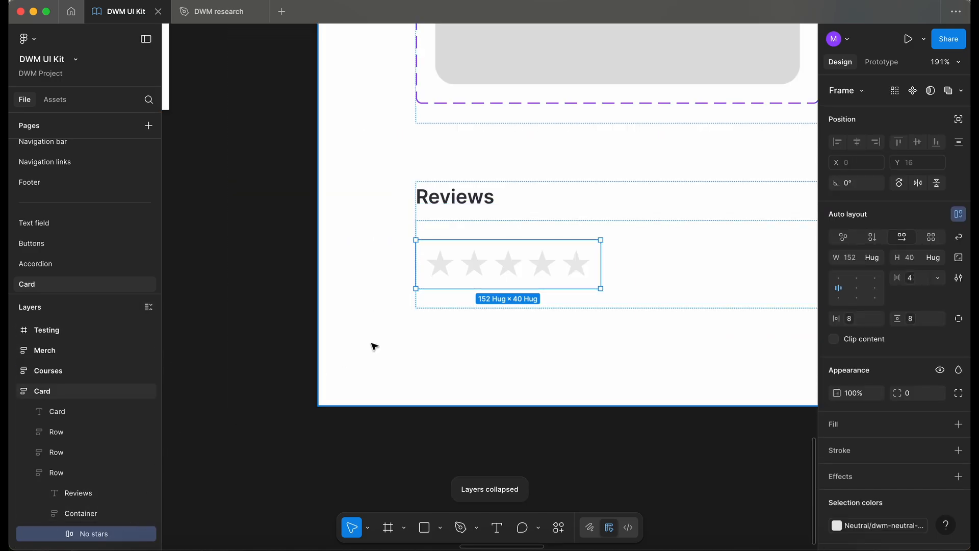
scroll(372, 345, "left", 3)
scroll(373, 344, "up", 2)
scroll(374, 347, "right", 1)
key("super+d")
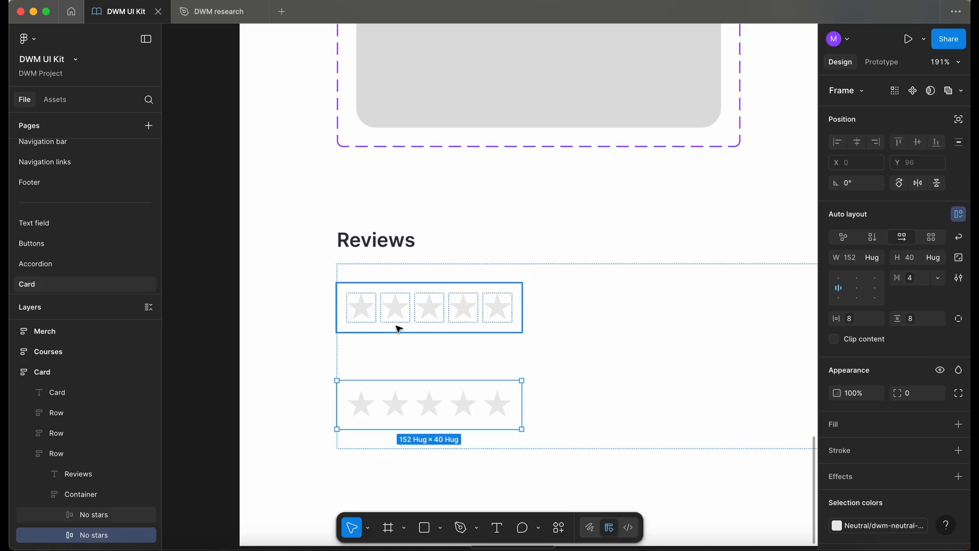
Set the Reviews container's vertical gap to 16px
left_click(610, 341)
left_click(914, 283)
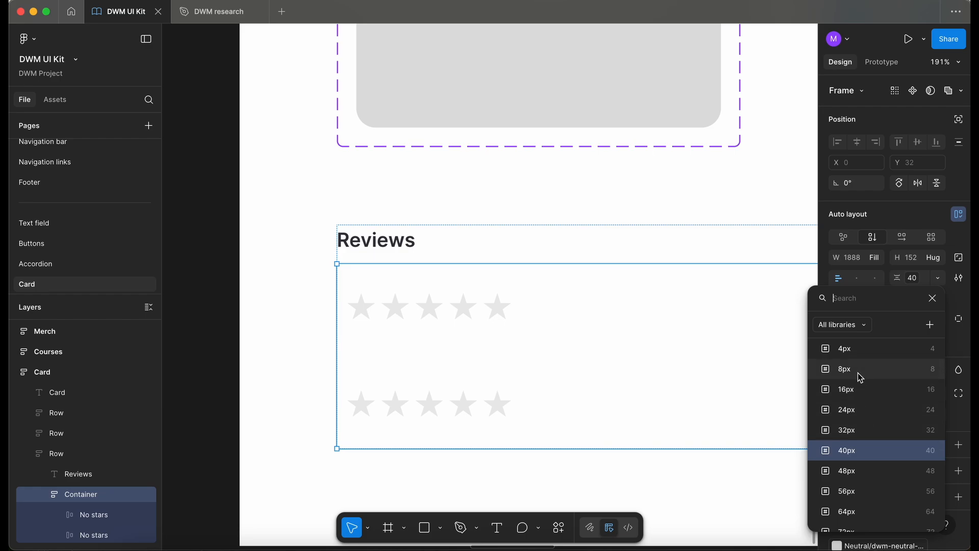
left_click(861, 389)
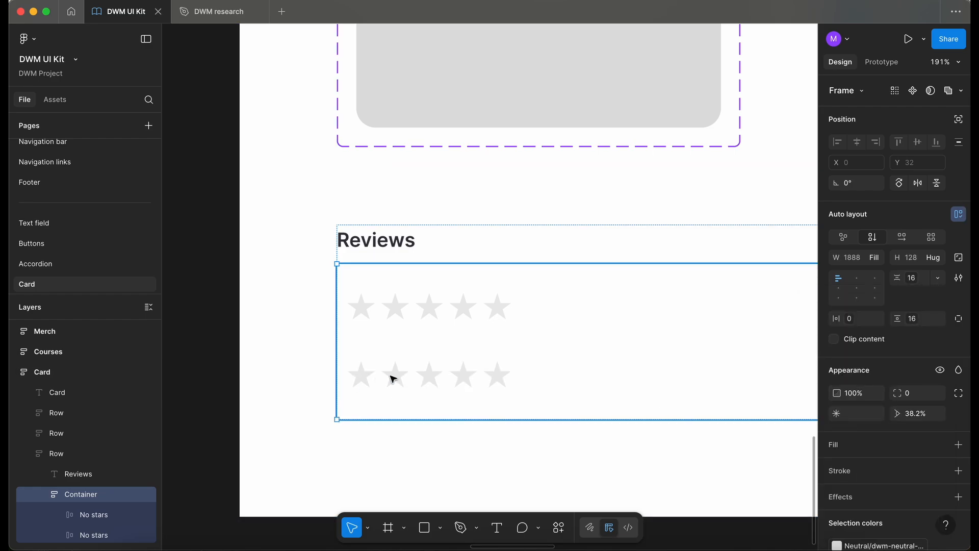
Rename the duplicated star frame to 1 stars
left_click(94, 533)
double_click(90, 536)
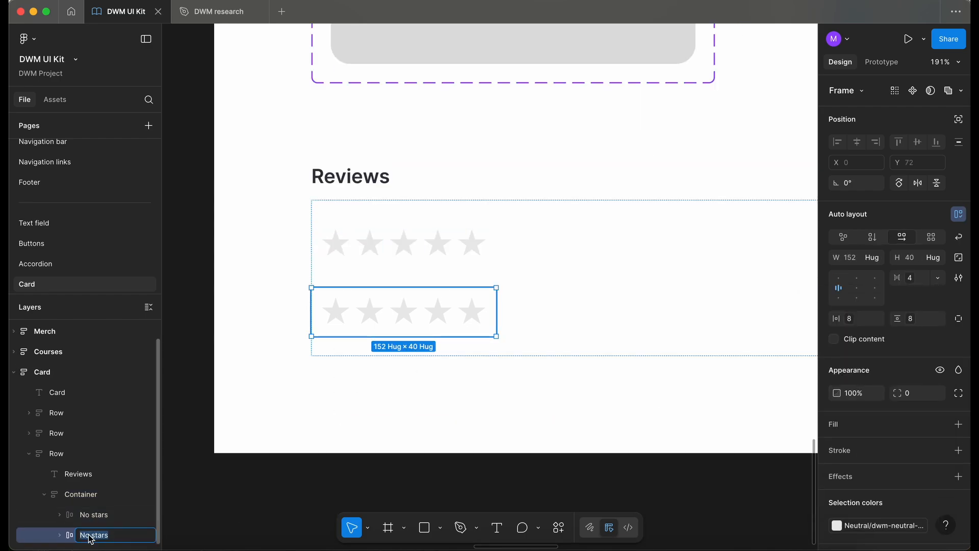
type("1 stars")
Apply the Brand dwm-sand-200 colour style to the first star in the 1 stars frame
left_click(335, 320)
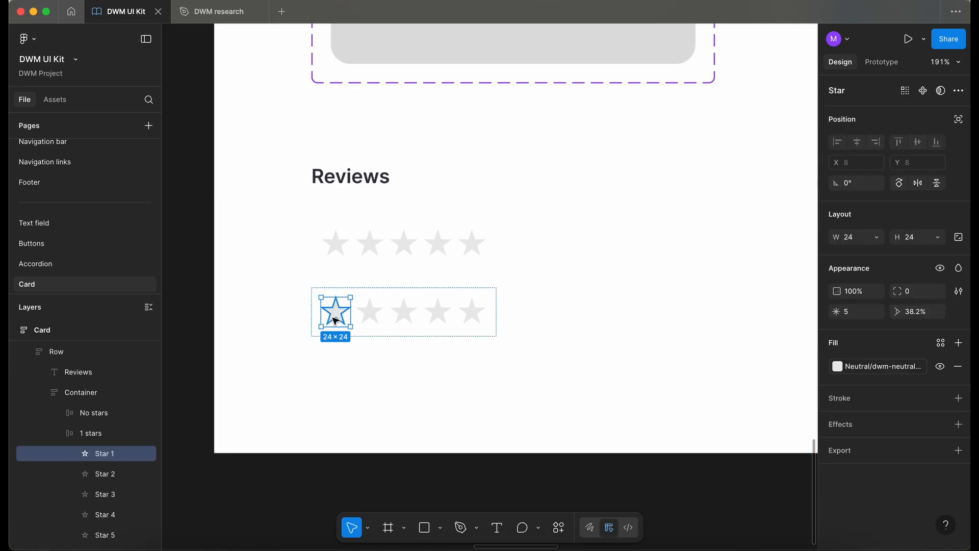
left_click(908, 367)
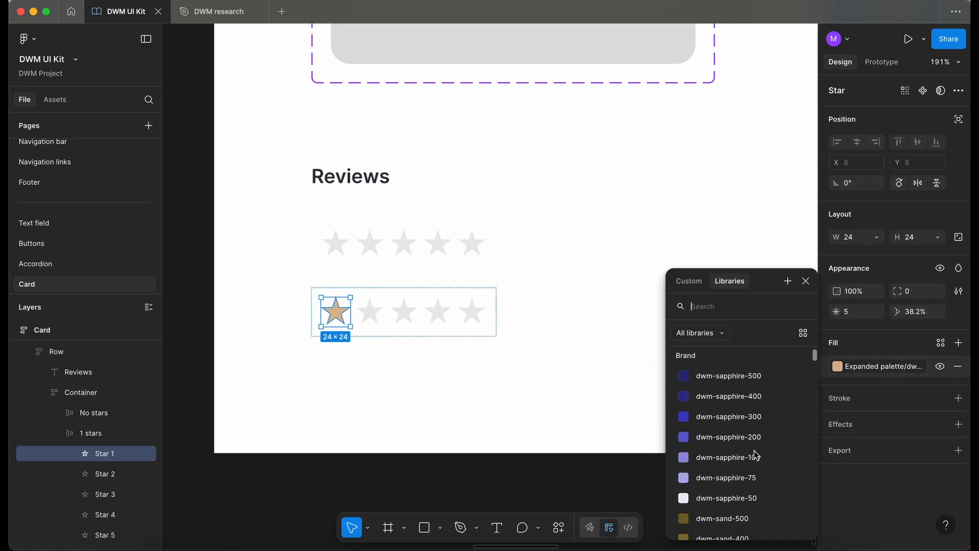
scroll(757, 455, "down", 3)
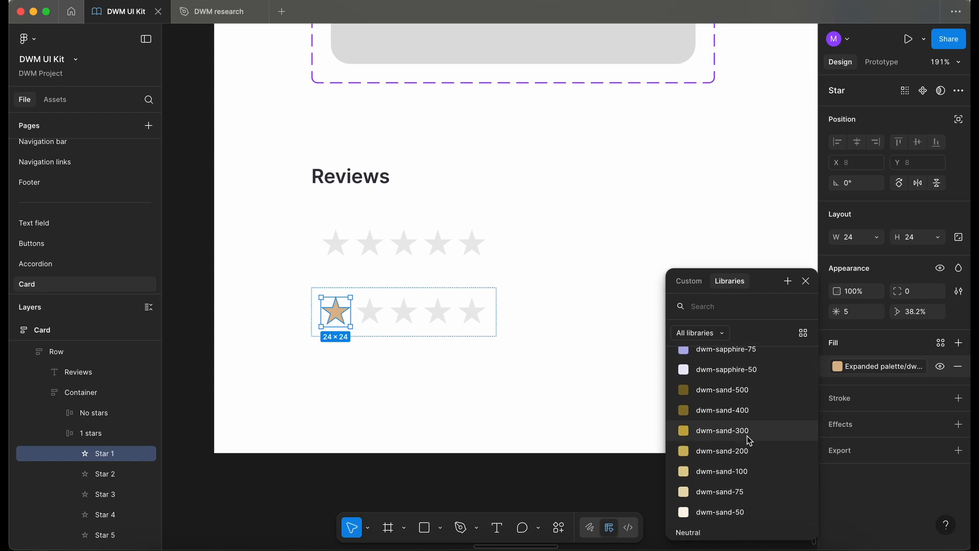
left_click(750, 440)
left_click(838, 366)
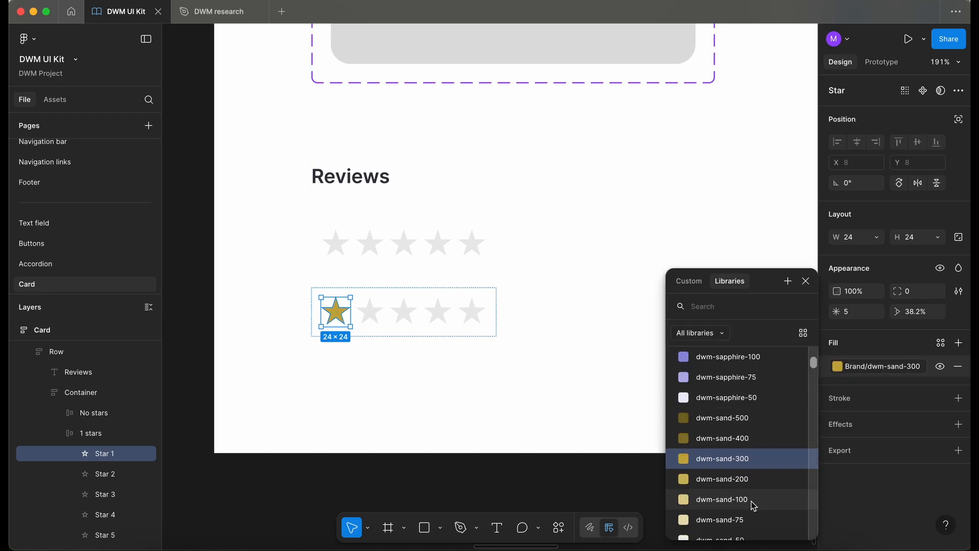
left_click(749, 479)
left_click(837, 367)
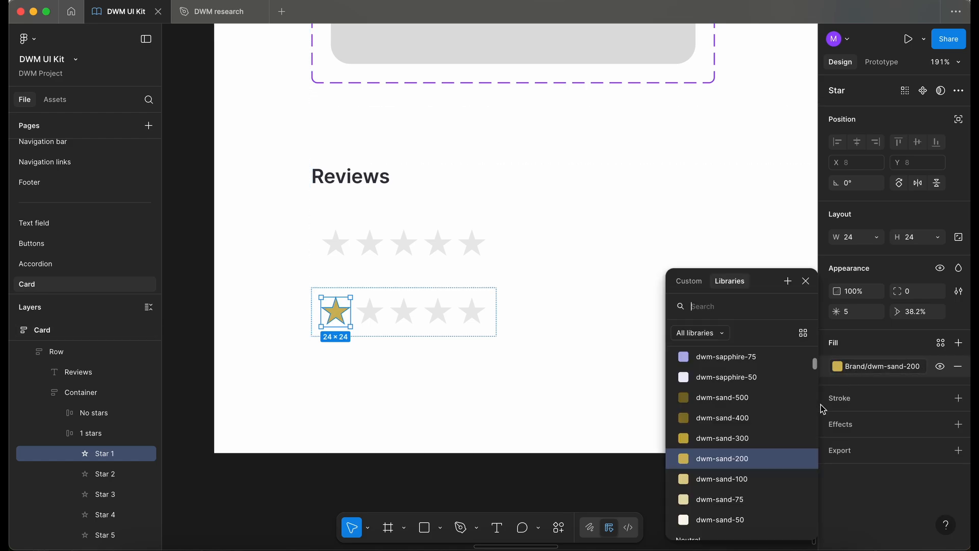
left_click(759, 482)
left_click(456, 342)
scroll(453, 340, "up", 3)
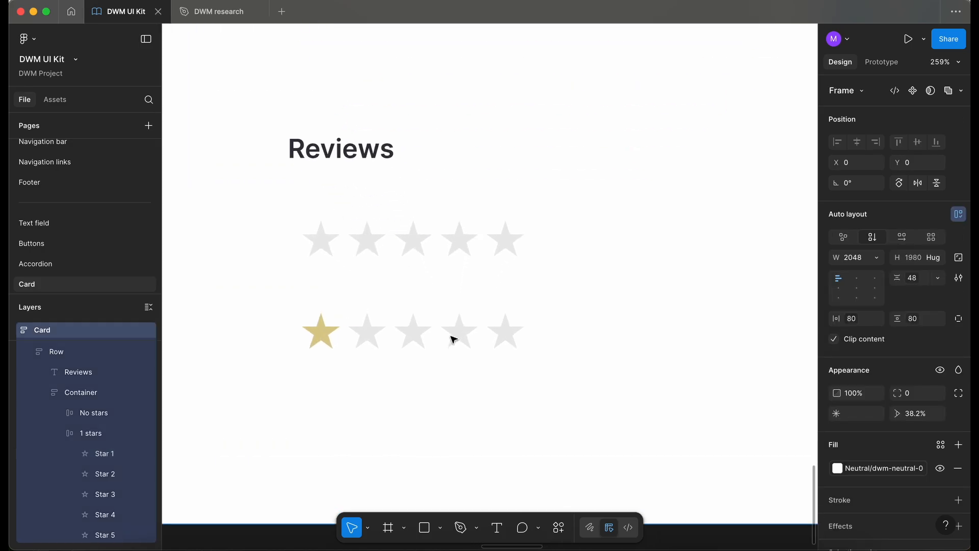
left_click(320, 332, "super")
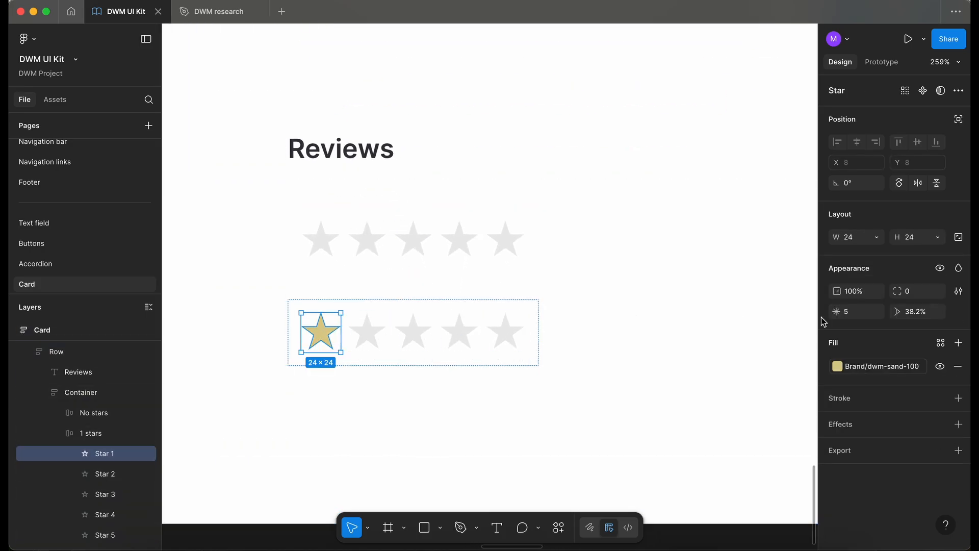
left_click(892, 366)
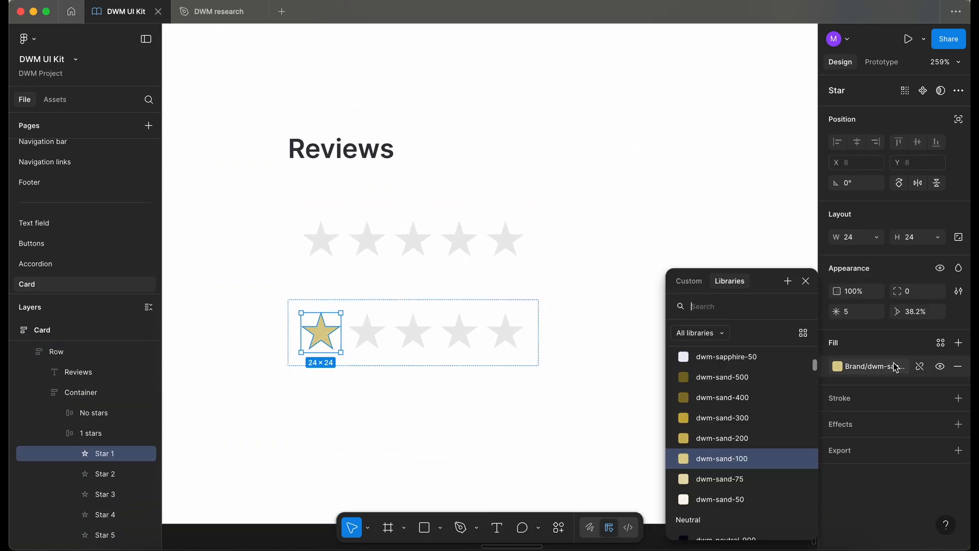
left_click(740, 440)
left_click(398, 399)
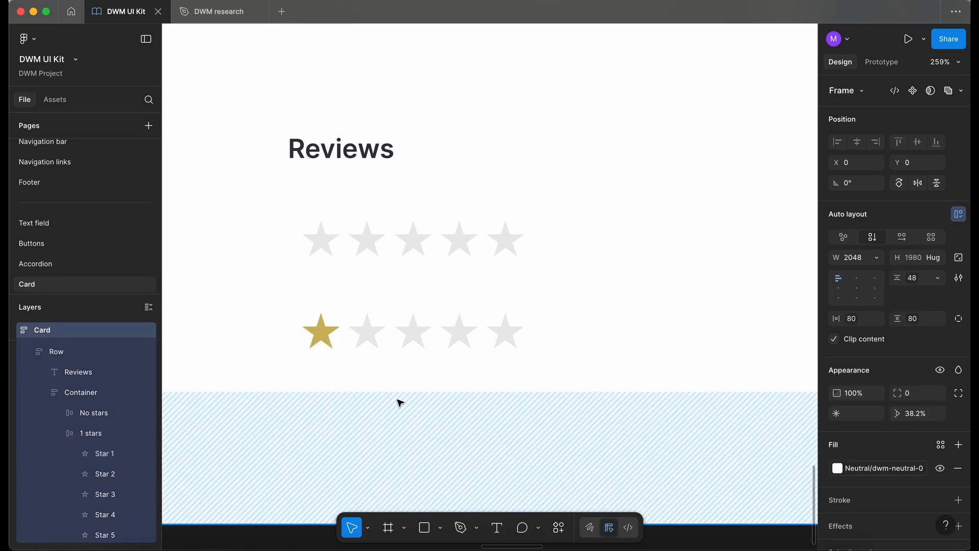
Duplicate the 1 stars frame and rename the copy to 2 stars
scroll(393, 398, "down", 5)
left_click(432, 343)
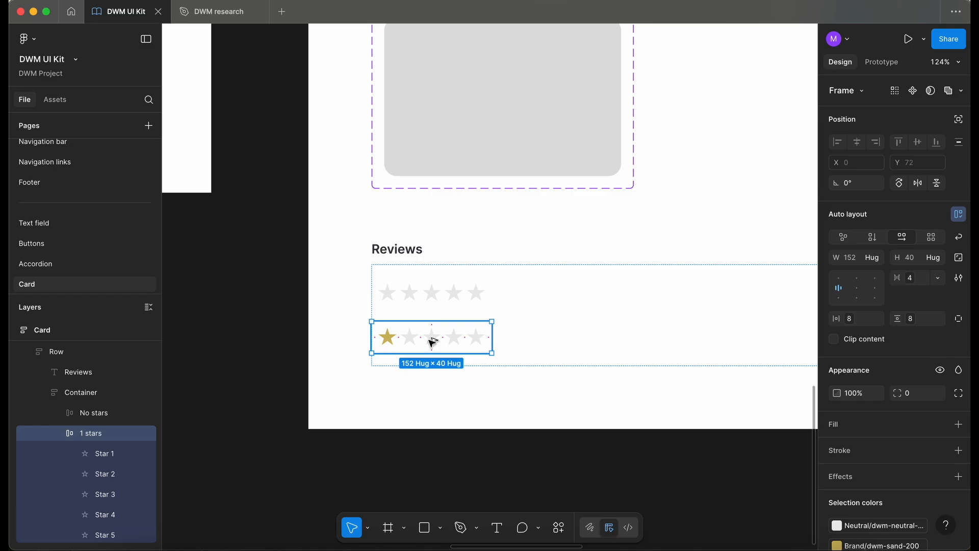
key("alt+l")
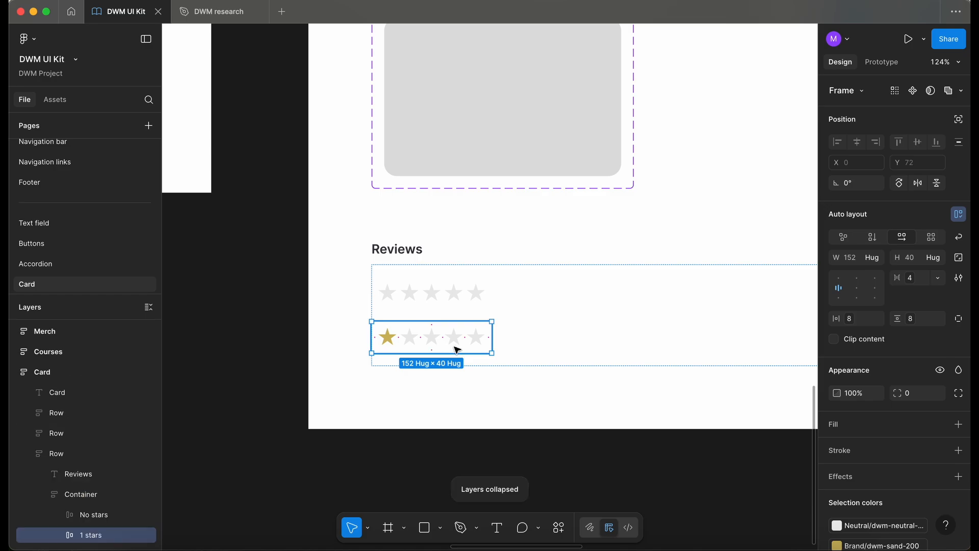
key("super+d")
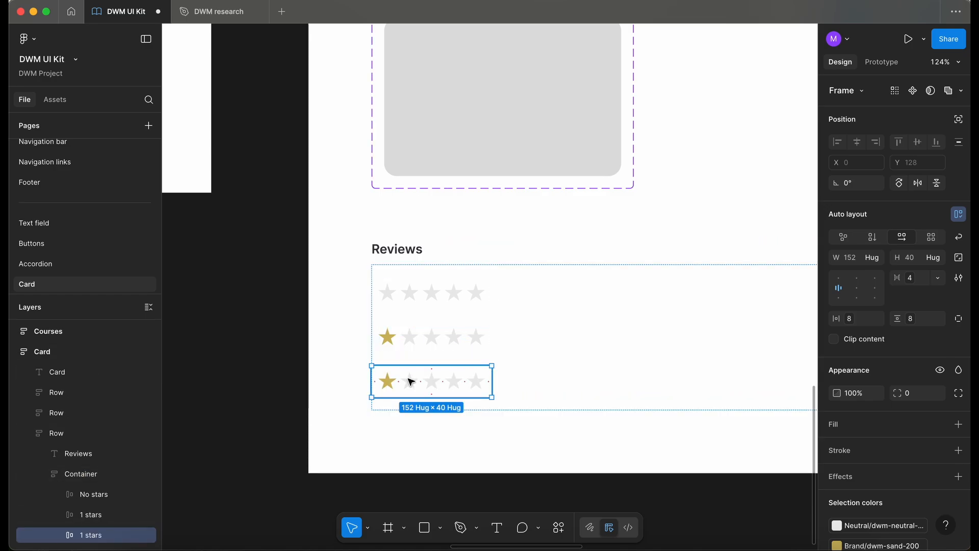
double_click(90, 537)
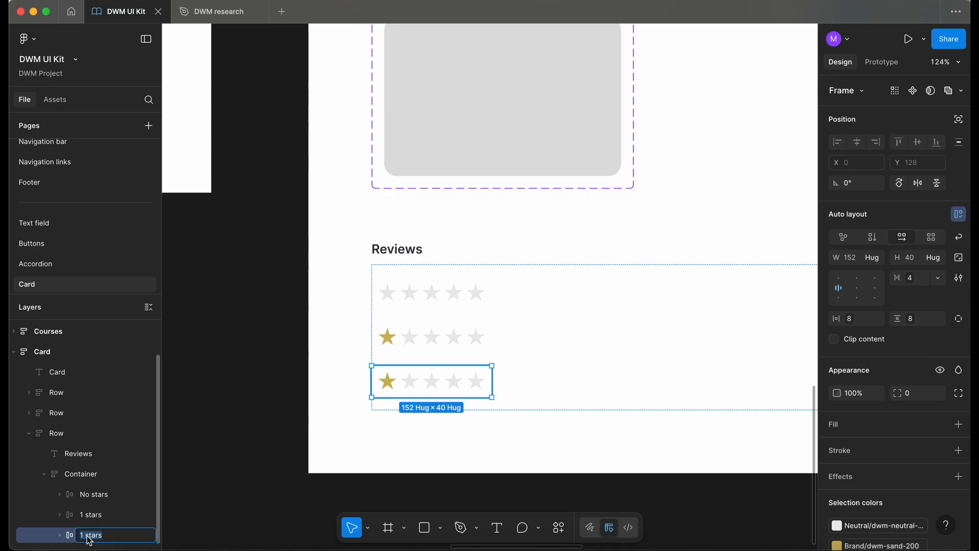
type("2 stars")
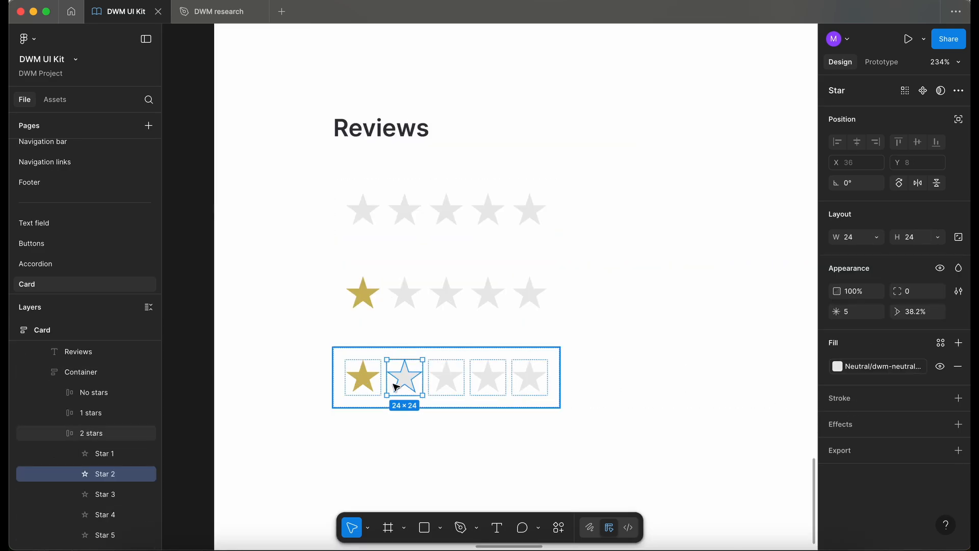
type("i")
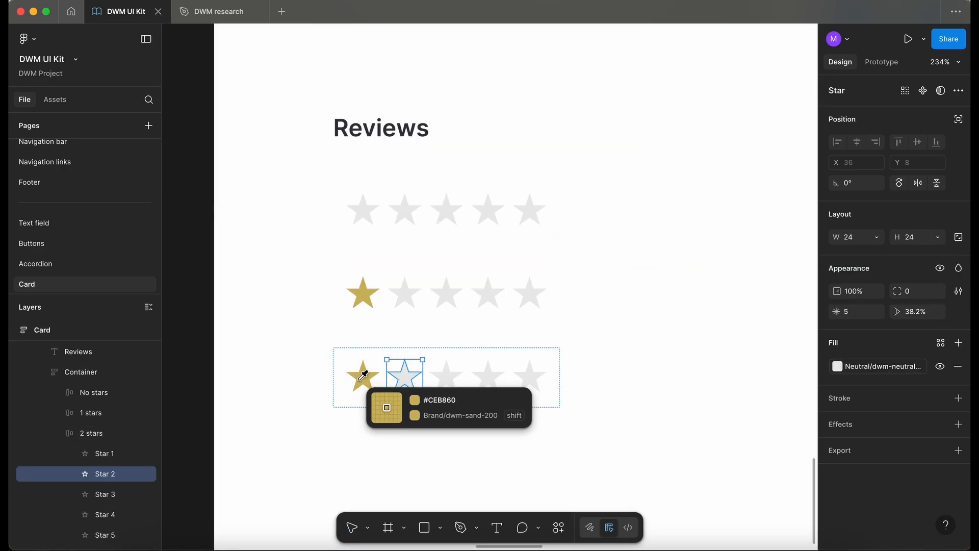
Sample the first star's sand fill onto the second star of the 2 stars frame
left_click(363, 376)
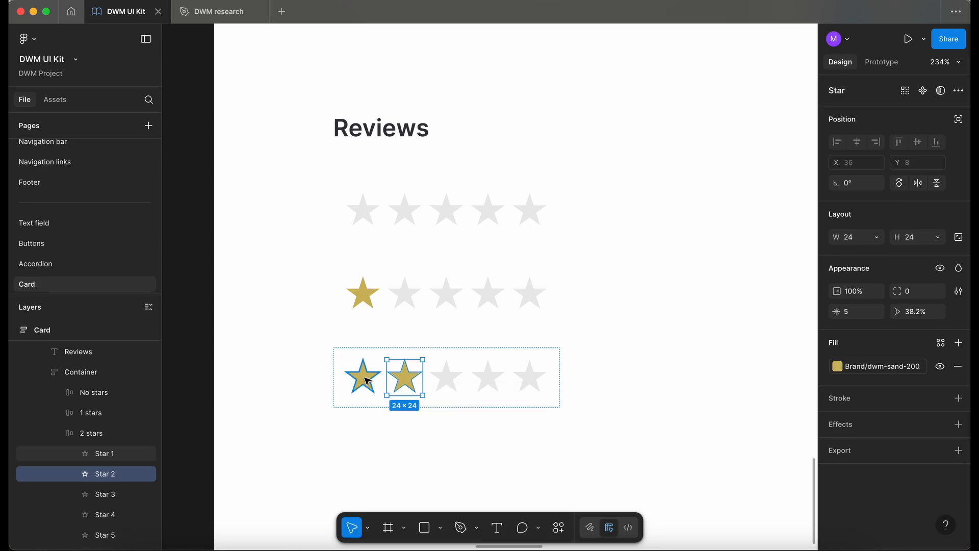
Duplicate the 2 stars frame and rename the copy to 3 stars
scroll(366, 378, "down", 2)
left_click(562, 318)
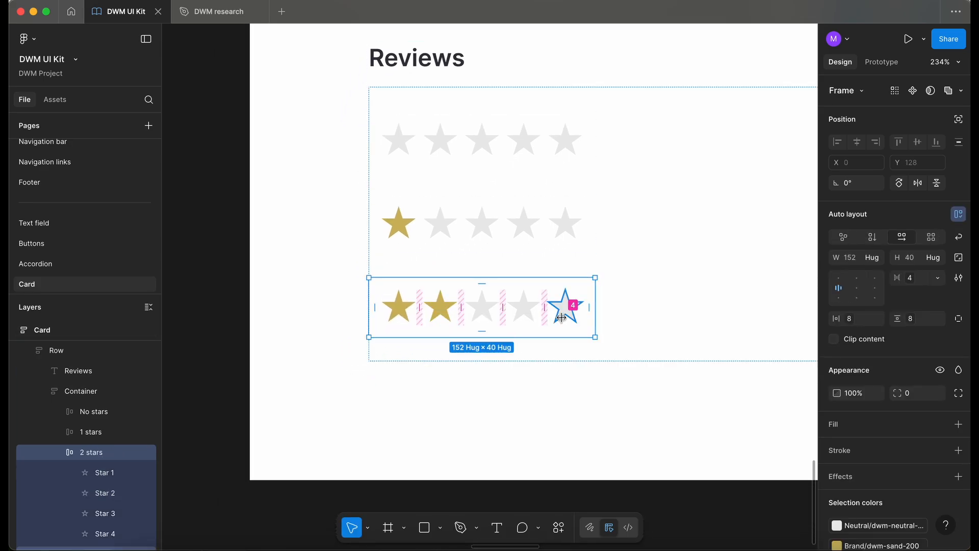
key("super+d")
double_click(85, 534)
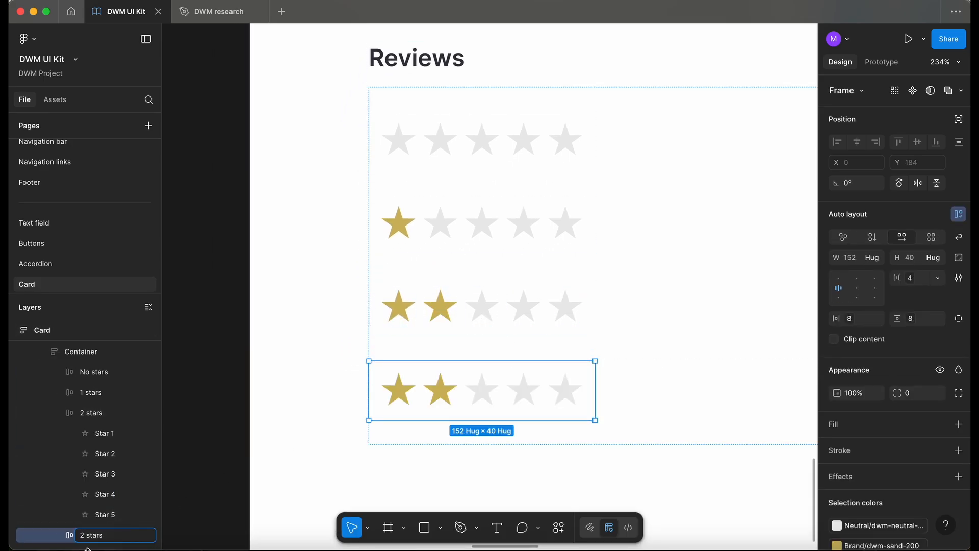
left_click(400, 464)
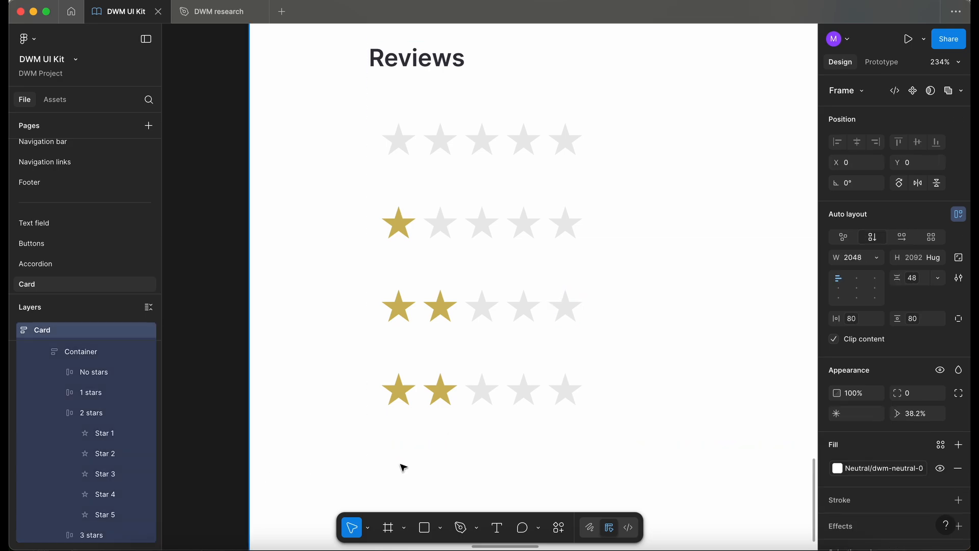
Sample the sand fill onto the third star of the 3 stars frame
left_click(480, 391, "super")
key("i")
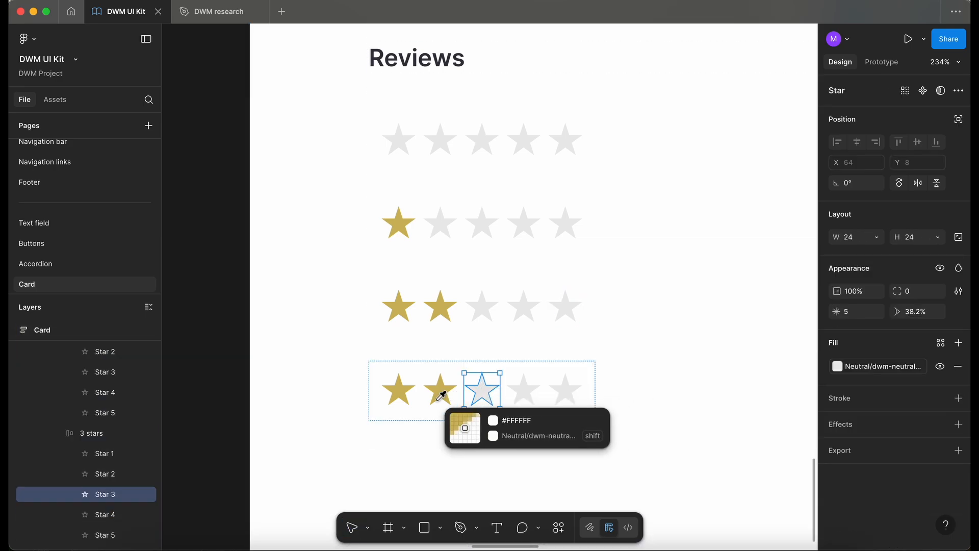
left_click(442, 386)
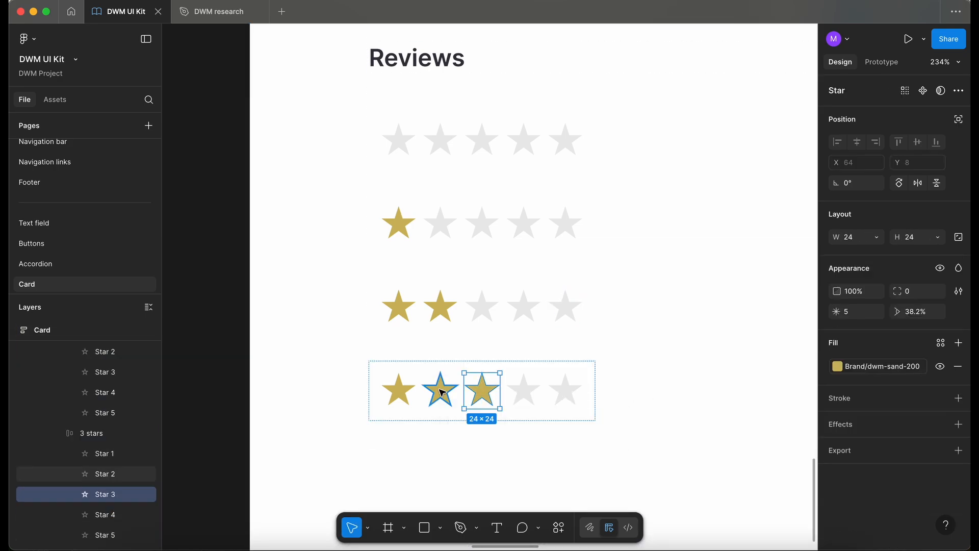
Duplicate the 3 stars frame
key("Escape")
key("super+d")
scroll(556, 416, "down", 5)
scroll(556, 416, "right", 2)
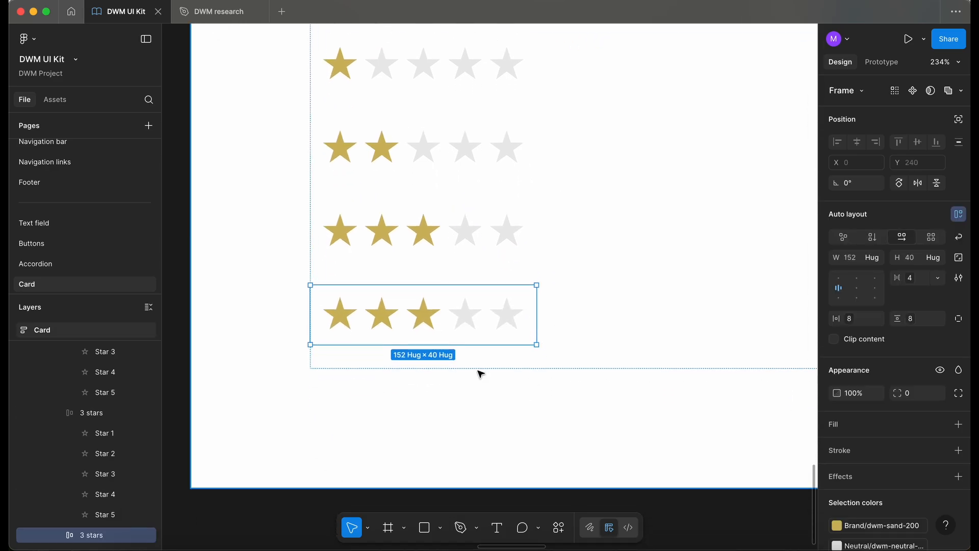
Sample the sand fill onto the fourth star of the duplicated frame
left_click(465, 319, "super")
key("i")
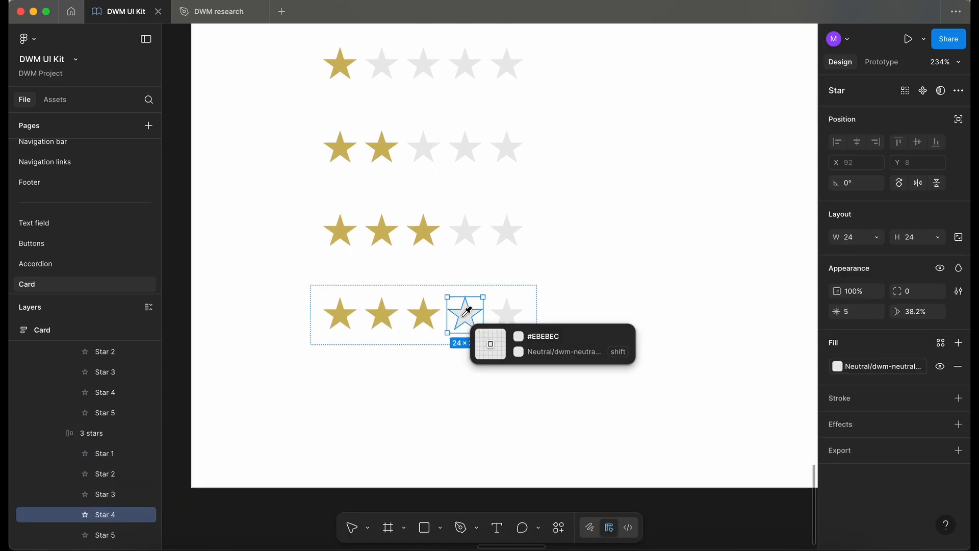
left_click(427, 309)
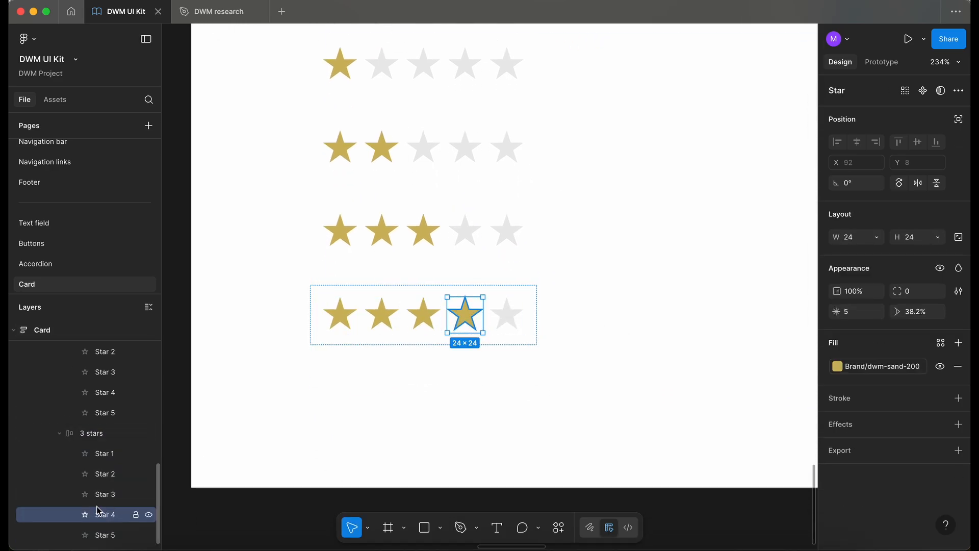
Rename the duplicated frame to 4 stars
left_click(92, 435)
double_click(92, 434)
left_click(87, 435)
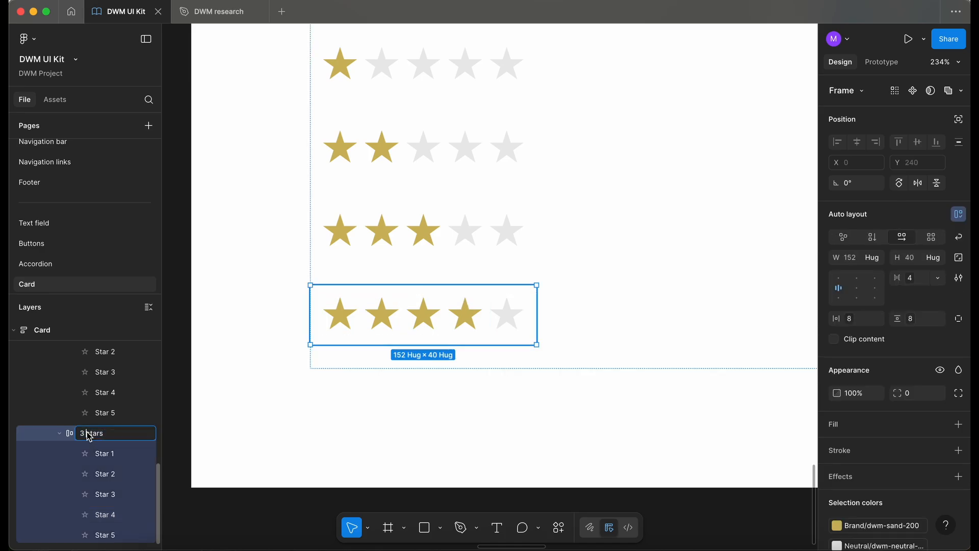
key("BackSpace")
type("4")
Duplicate the 4 stars frame and rename the copy to 5 stars
left_click(363, 321)
double_click(363, 322)
double_click(363, 322)
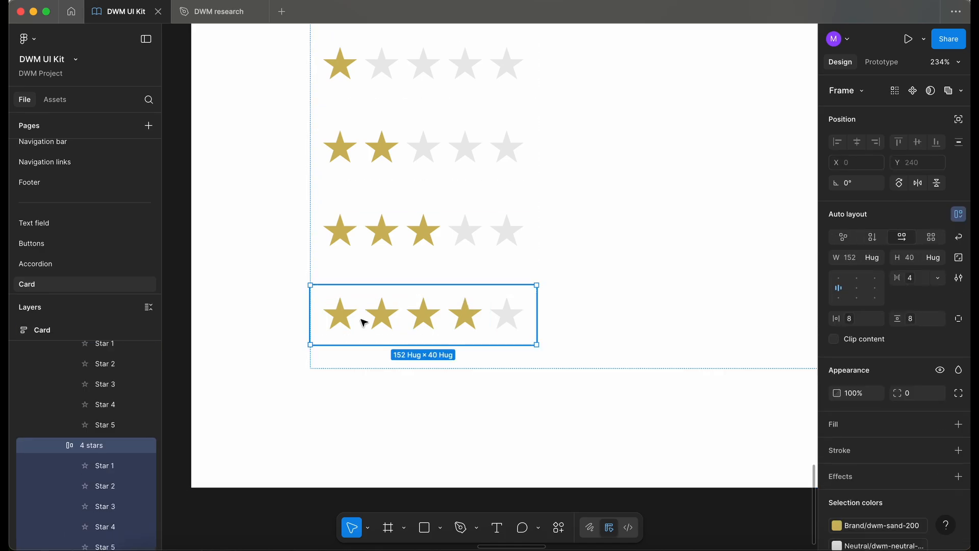
key("super+d")
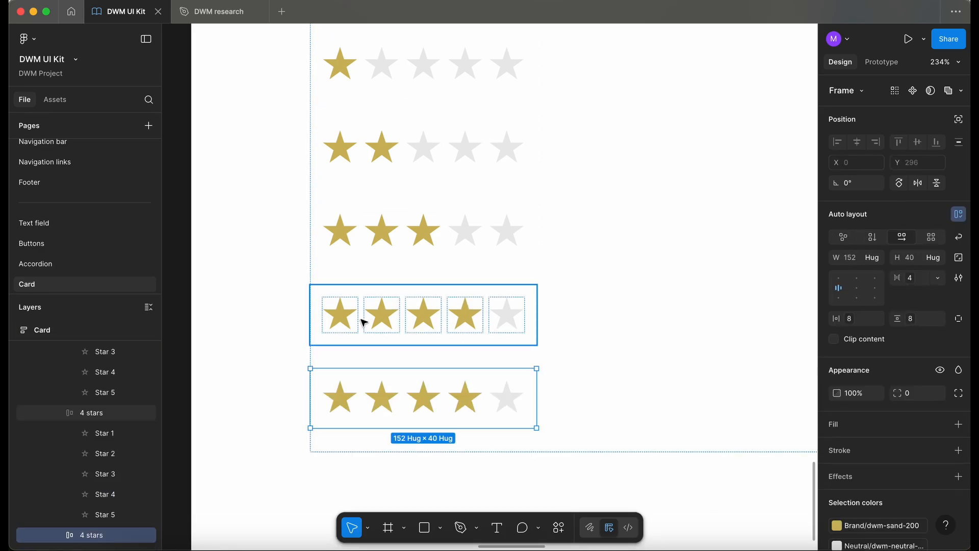
double_click(86, 535)
left_click(85, 536)
key("BackSpace")
type("5")
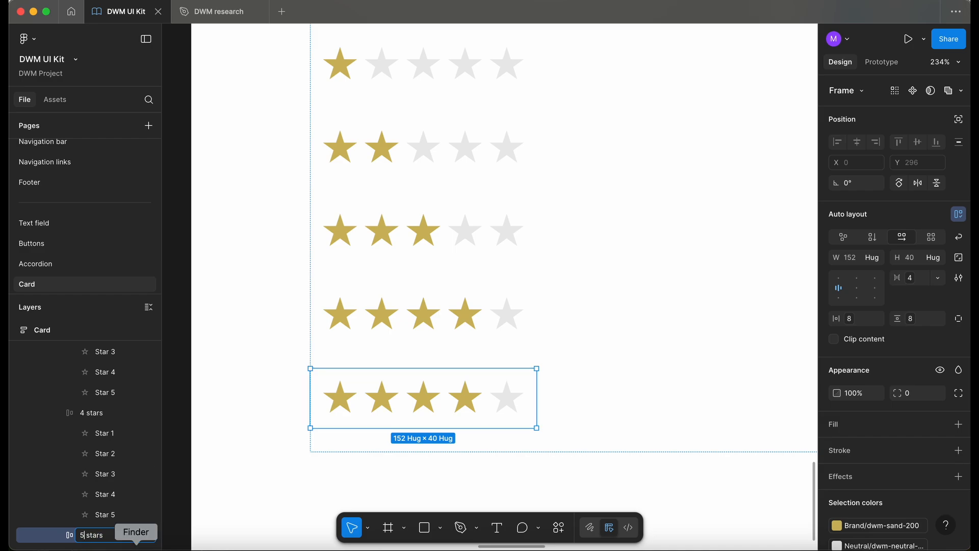
Sample the sand fill onto the fifth star of the 5 stars frame
double_click(512, 404)
key("i")
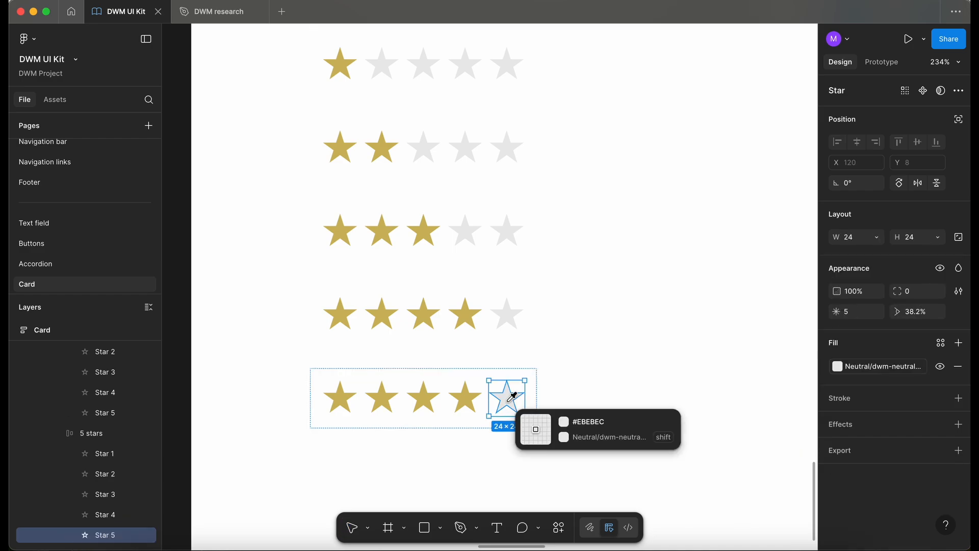
left_click(465, 398, "shift")
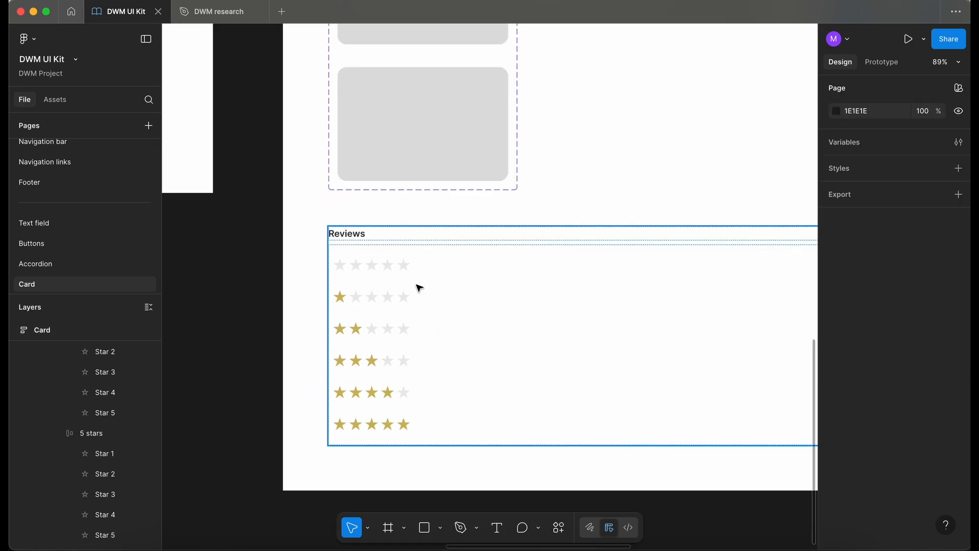
Combine the six star-rating frames into a variant component set named _Reviews with a Rating property
left_click(383, 271)
left_click(383, 271)
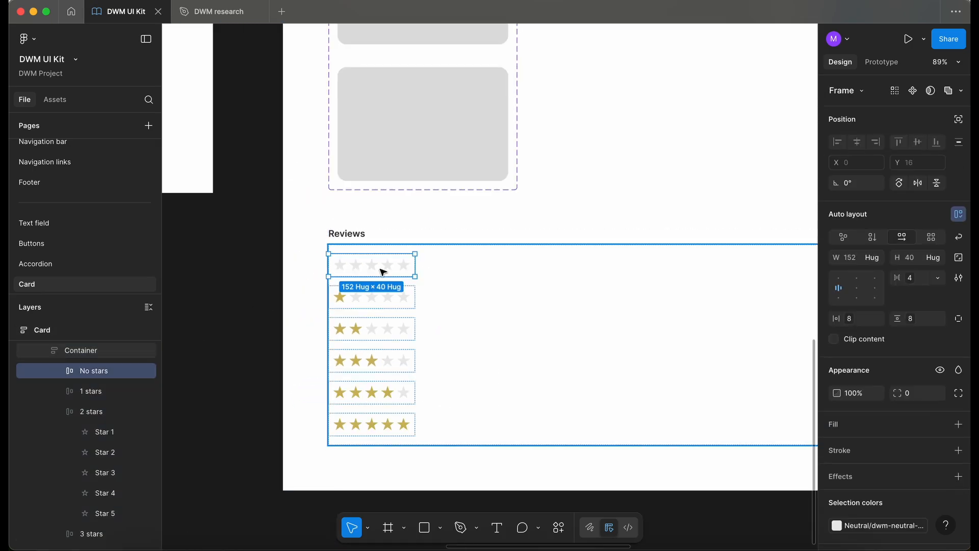
left_click(82, 351)
left_click(148, 308)
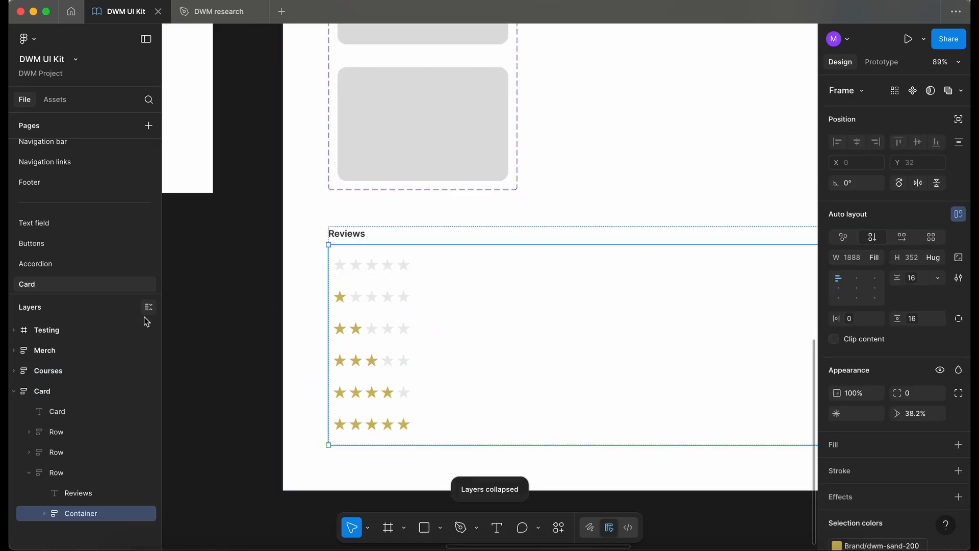
left_click(44, 513)
scroll(96, 459, "down", 2)
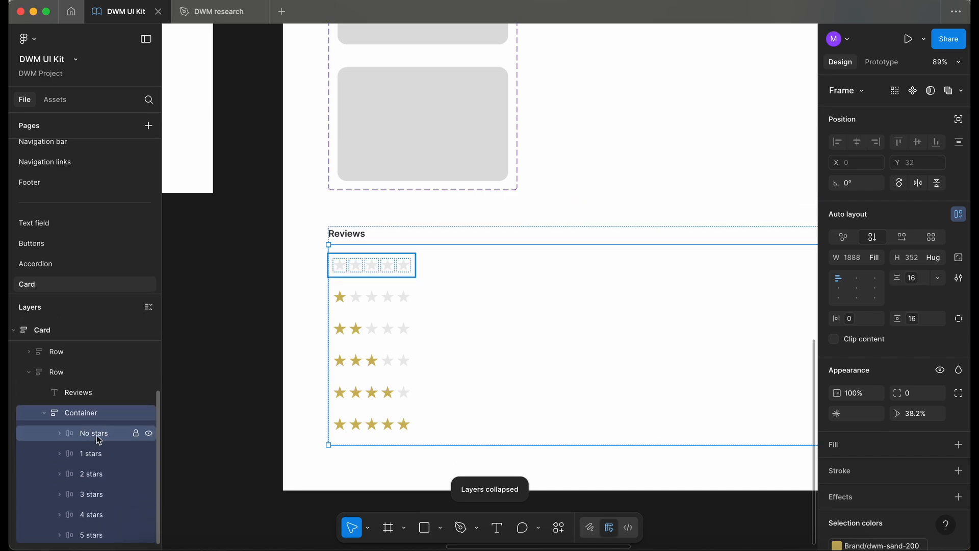
left_click(96, 435)
left_click(92, 535, "shift")
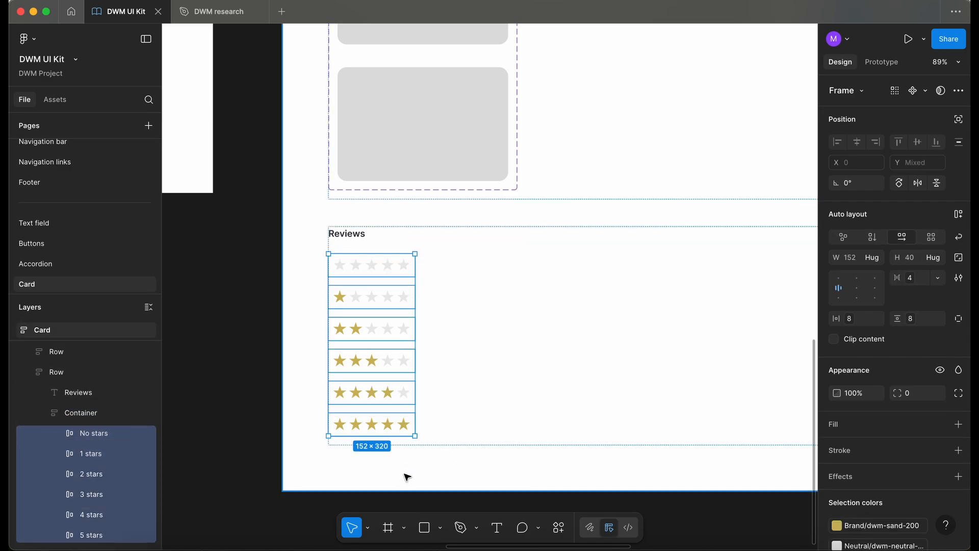
left_click(925, 91)
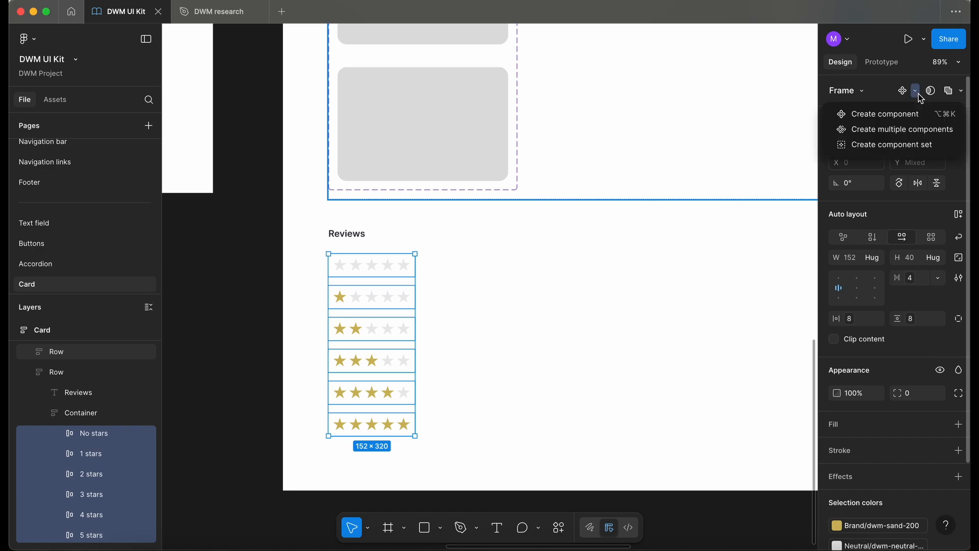
left_click(931, 134)
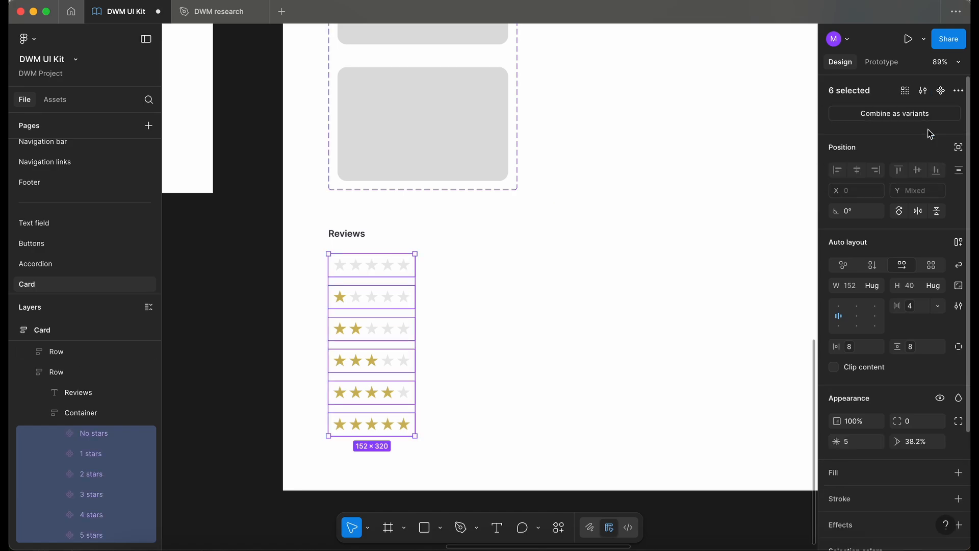
left_click(909, 121)
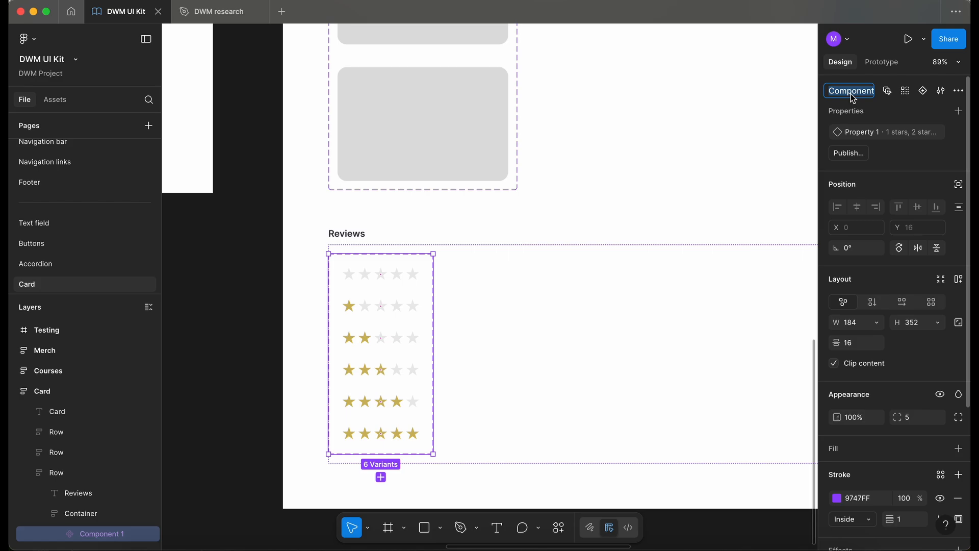
key("BackSpace")
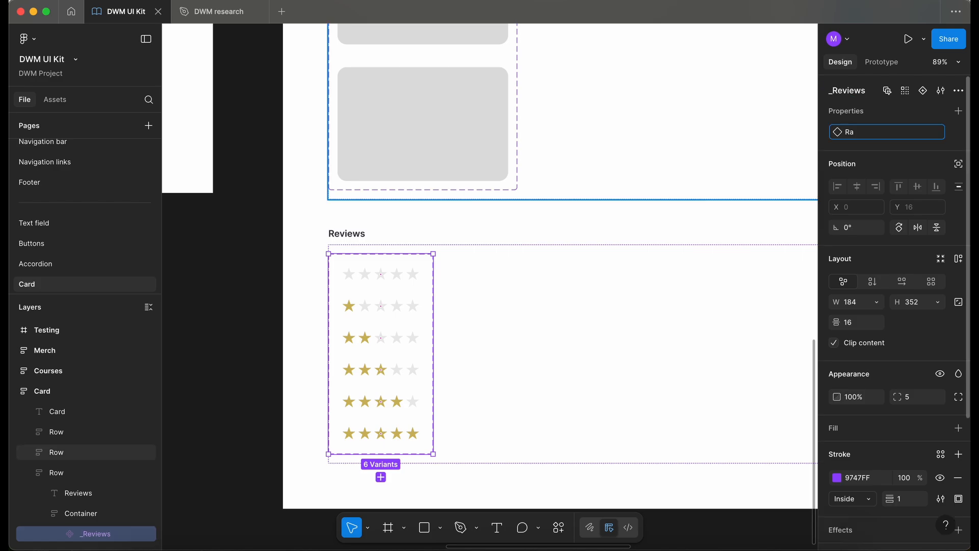
key("Return")
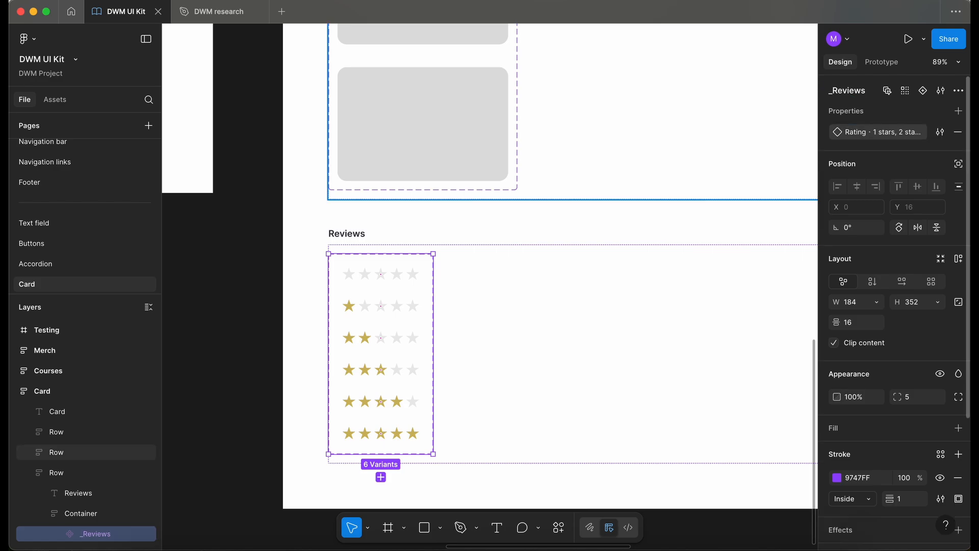
Replace the test course card's old star frame with a pasted instance of the _Reviews component
left_click(238, 288)
scroll(238, 289, "down", 1)
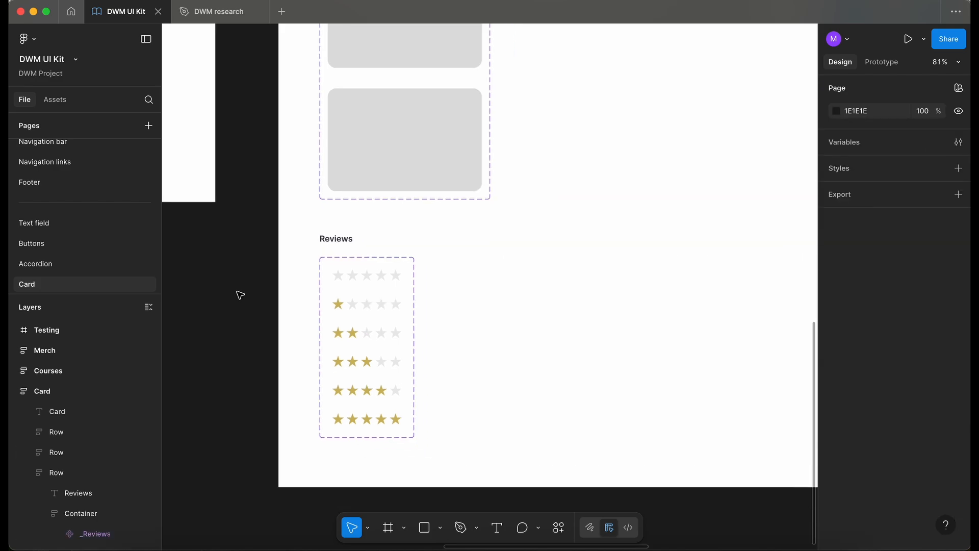
left_click(398, 304)
scroll(399, 305, "down", 5)
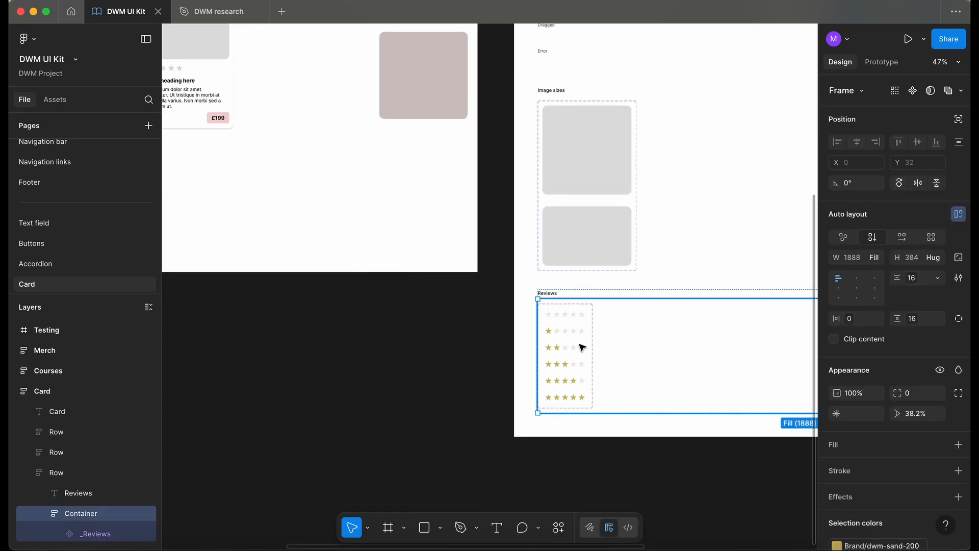
left_click(569, 366)
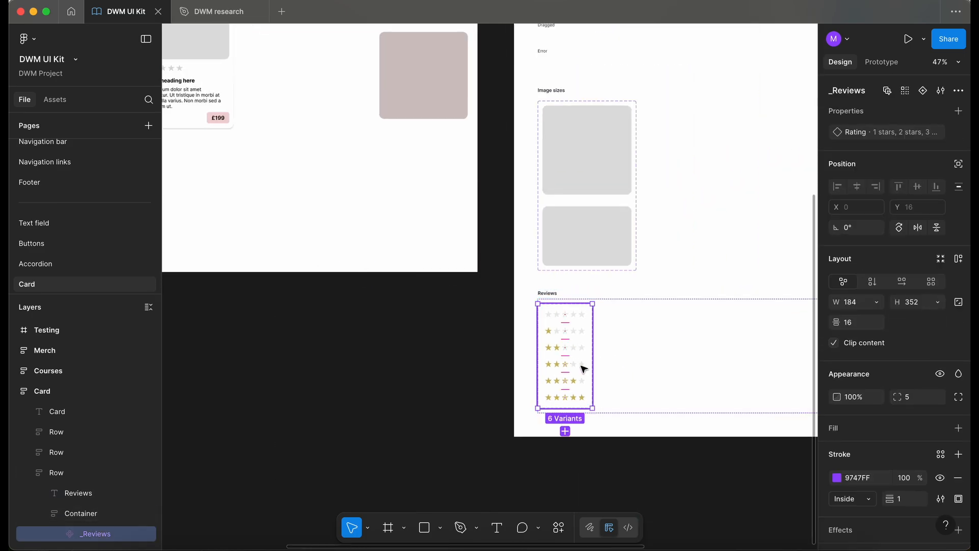
left_click(584, 368)
scroll(433, 351, "left", 3)
scroll(433, 351, "up", 2)
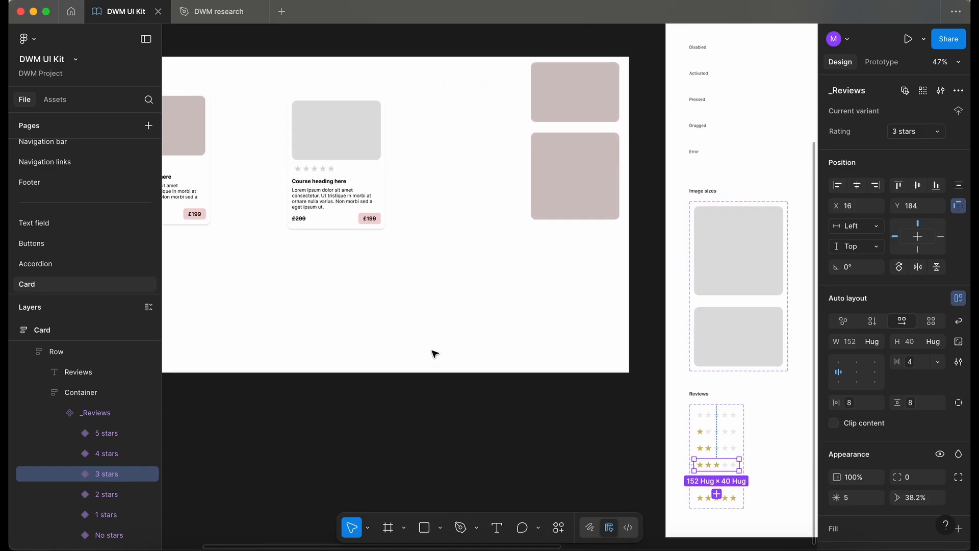
scroll(590, 413, "right", 3)
scroll(590, 413, "down", 2)
left_click(586, 415)
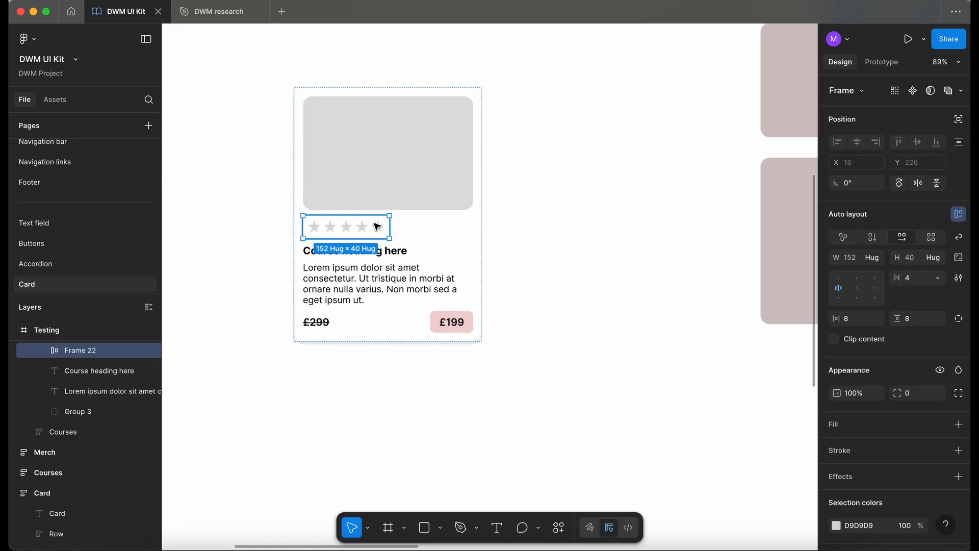
left_click(400, 193)
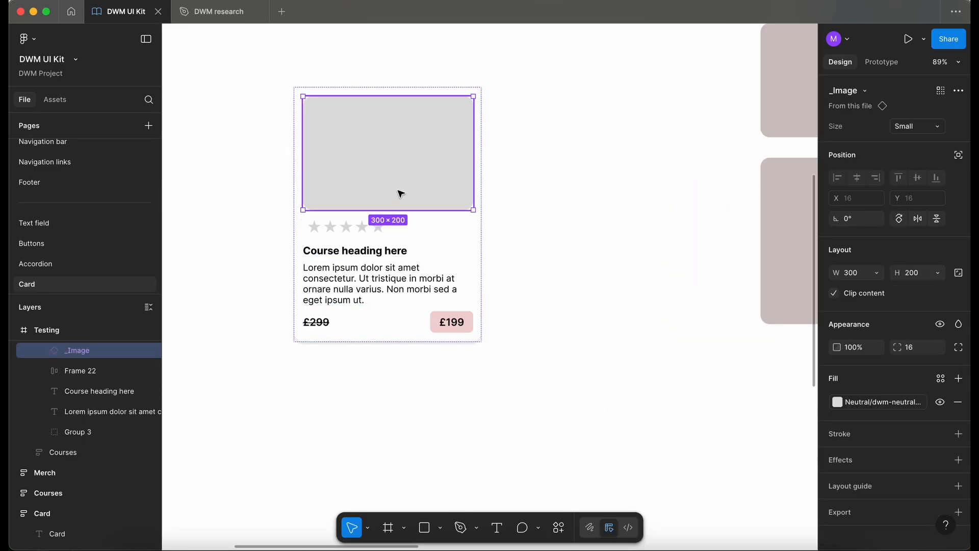
scroll(400, 194, "left", 3)
key("super+v")
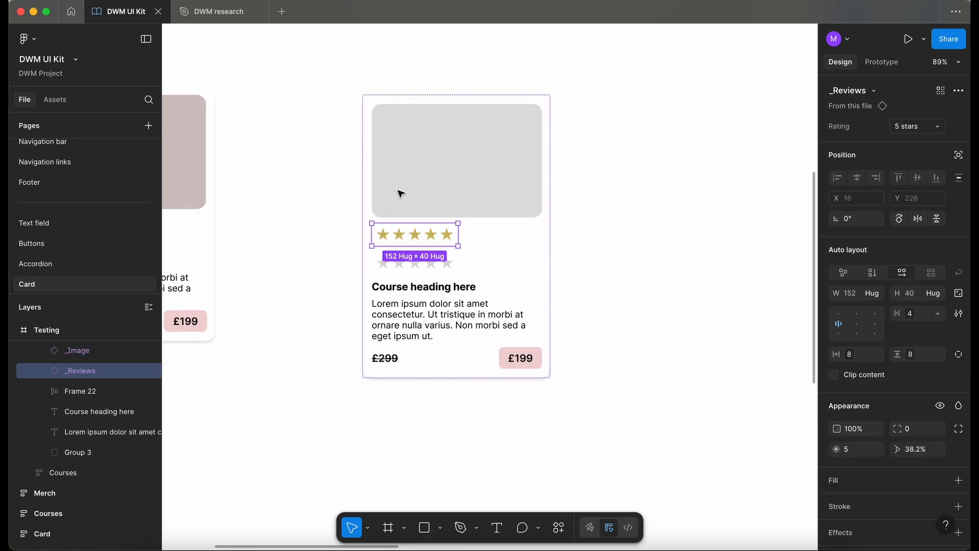
left_click(443, 265)
key("BackSpace")
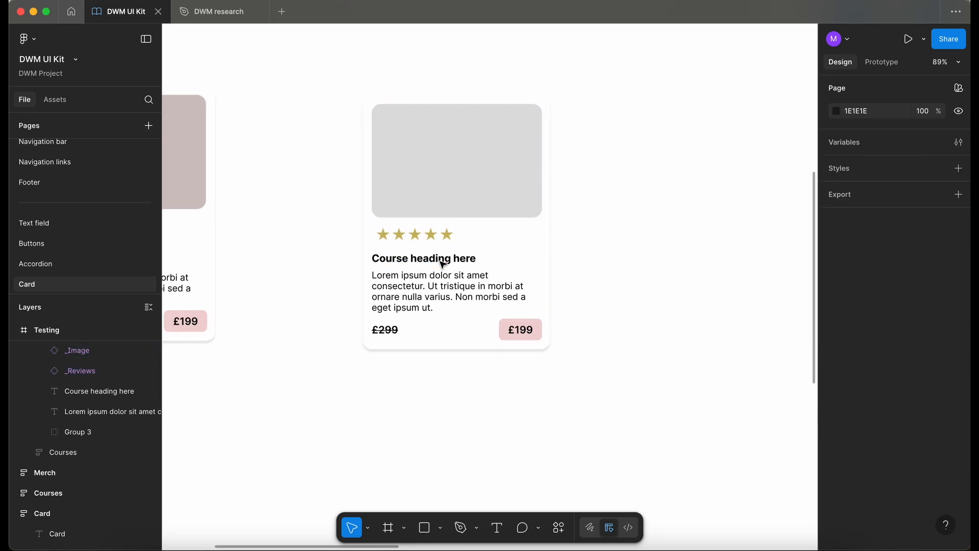
Rename the star-rating component set to _StarRating
left_click(485, 243)
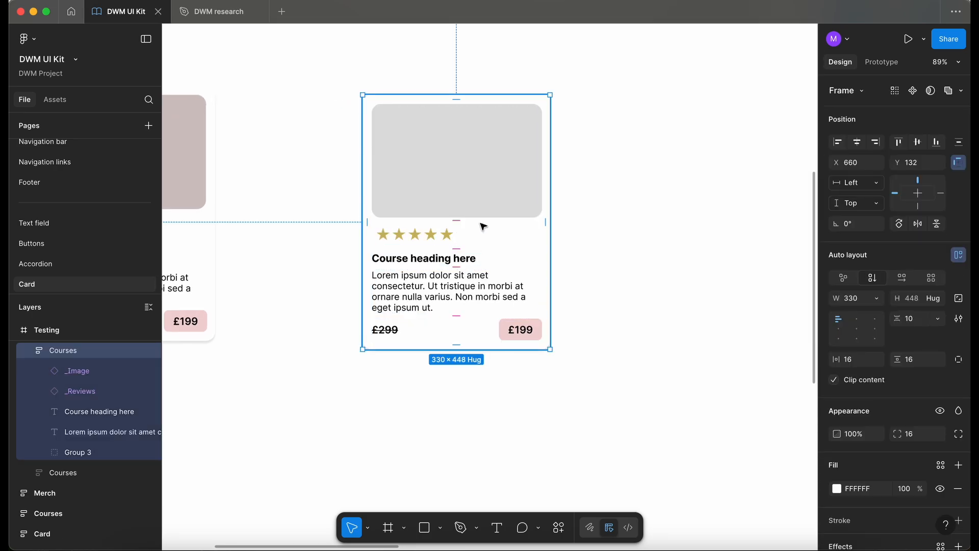
left_click(468, 258)
left_click(459, 201)
left_click(434, 242)
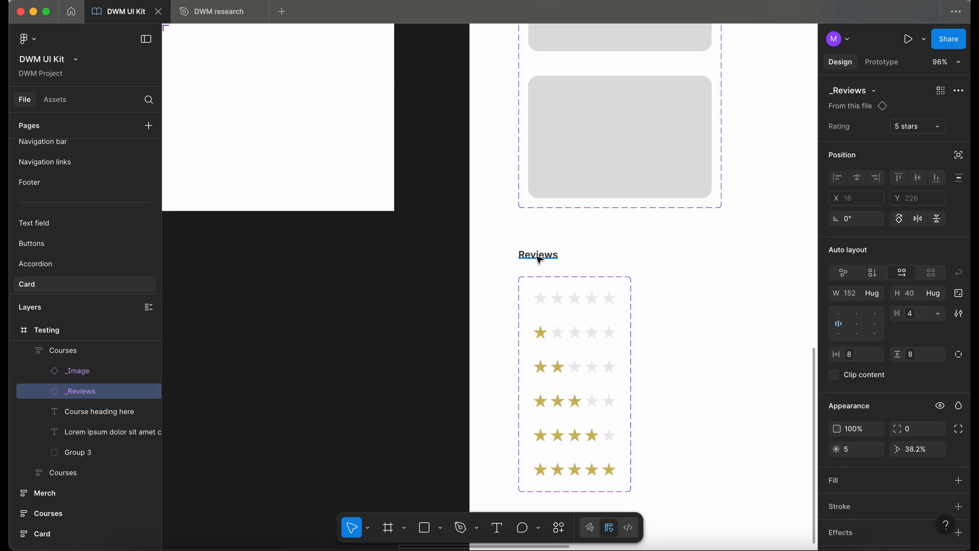
double_click(538, 257)
type("star")
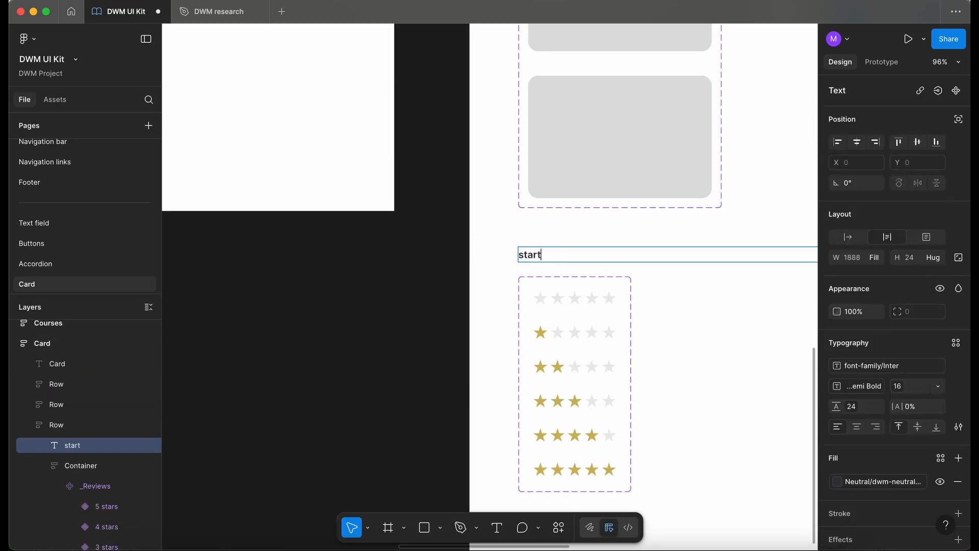
type("t")
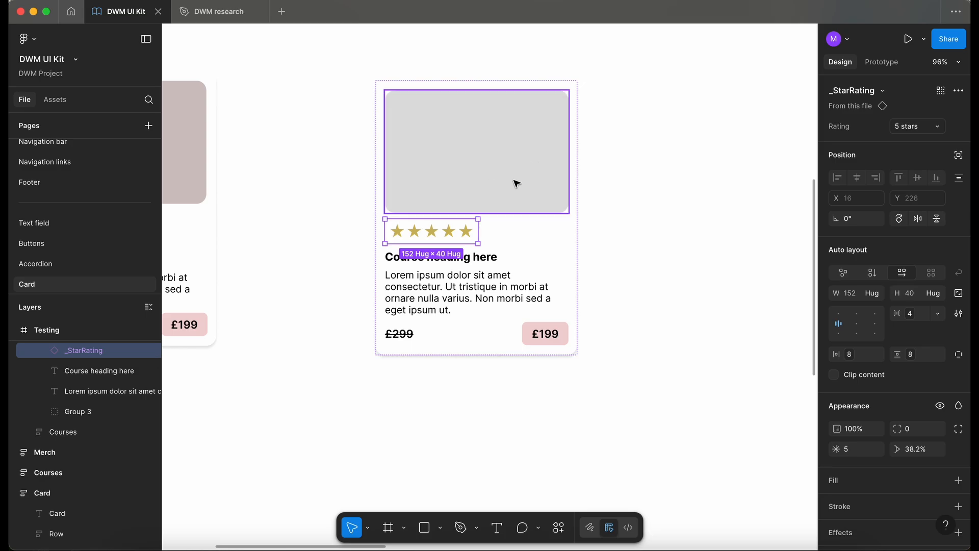
left_click(493, 266)
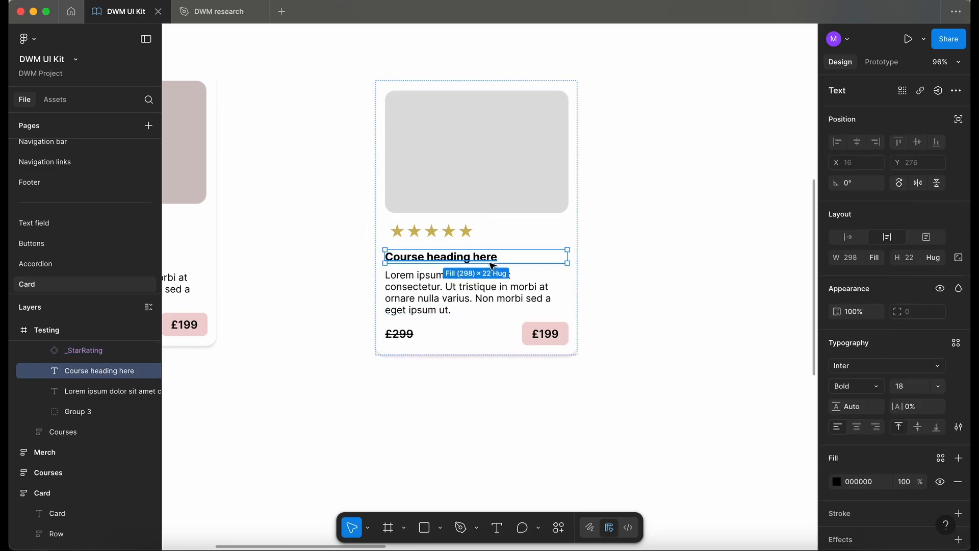